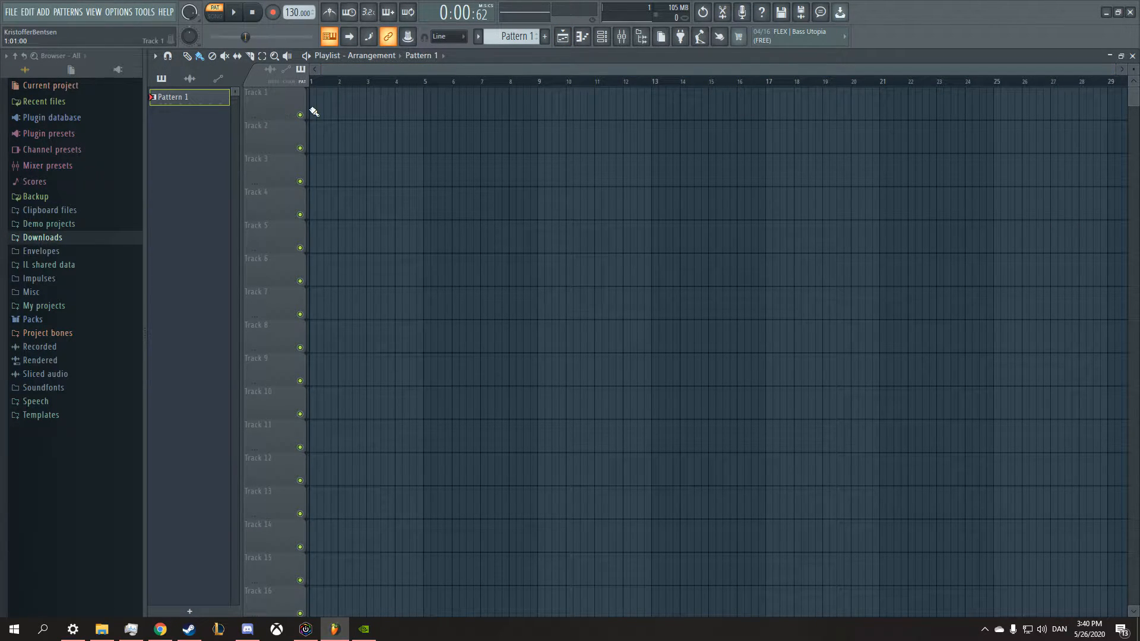
Step: Paint four Pattern 1 clips across bars 1 to 4 of Track 1 and play them in song mode
{"action": "left_click_drag", "start_coordinate": [329, 113], "coordinate": [408, 114]}
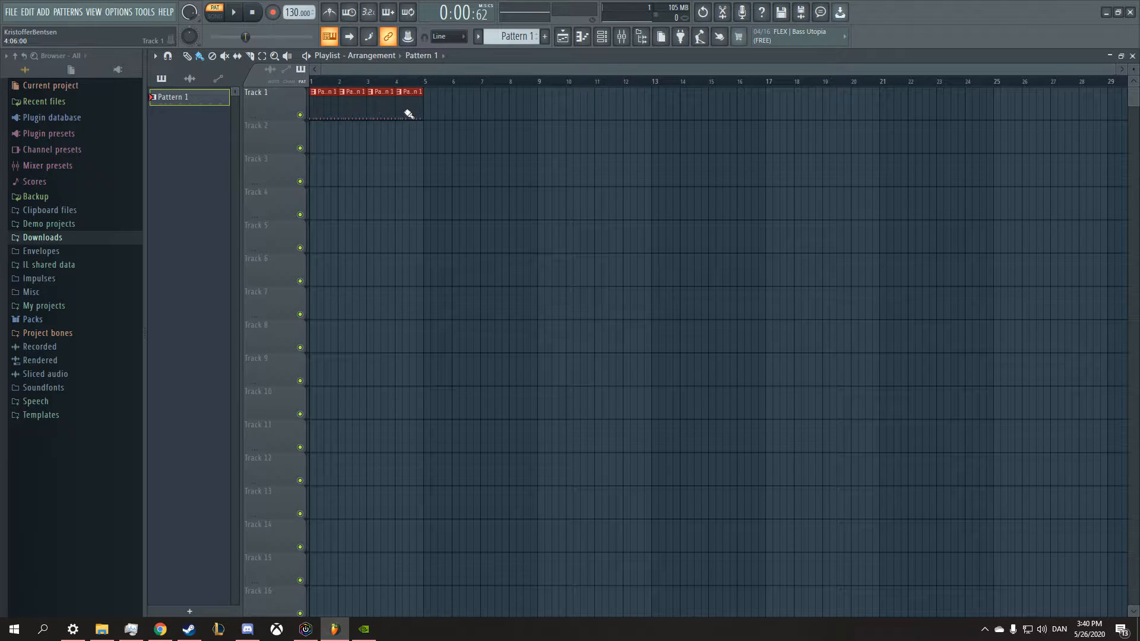
{"action": "key", "text": "l"}
{"action": "key", "text": "space"}
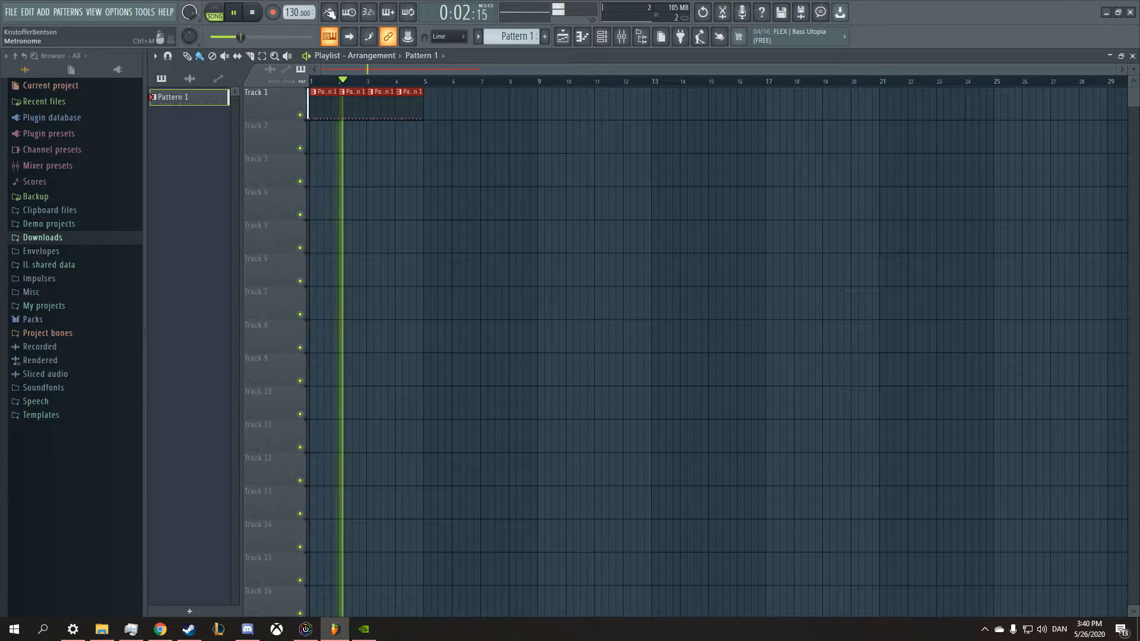
{"action": "key", "text": "space"}
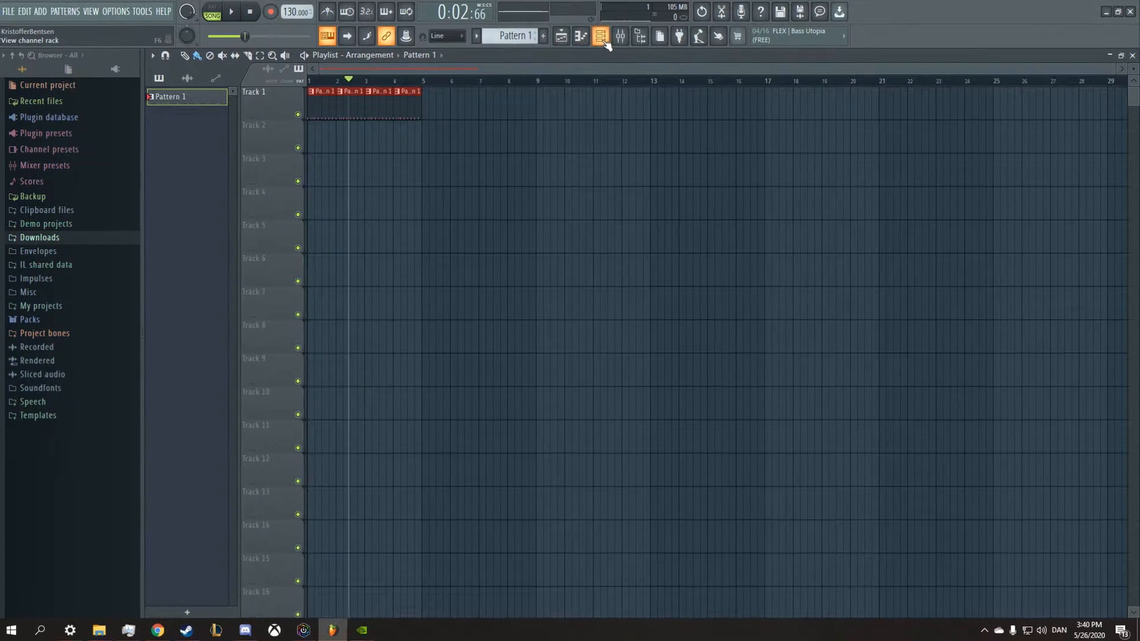
Step: In the channel rack, fill every 4 steps of the 808 Kick and add 808 Clap hits on steps 5 and 13
{"action": "key", "text": "F6"}
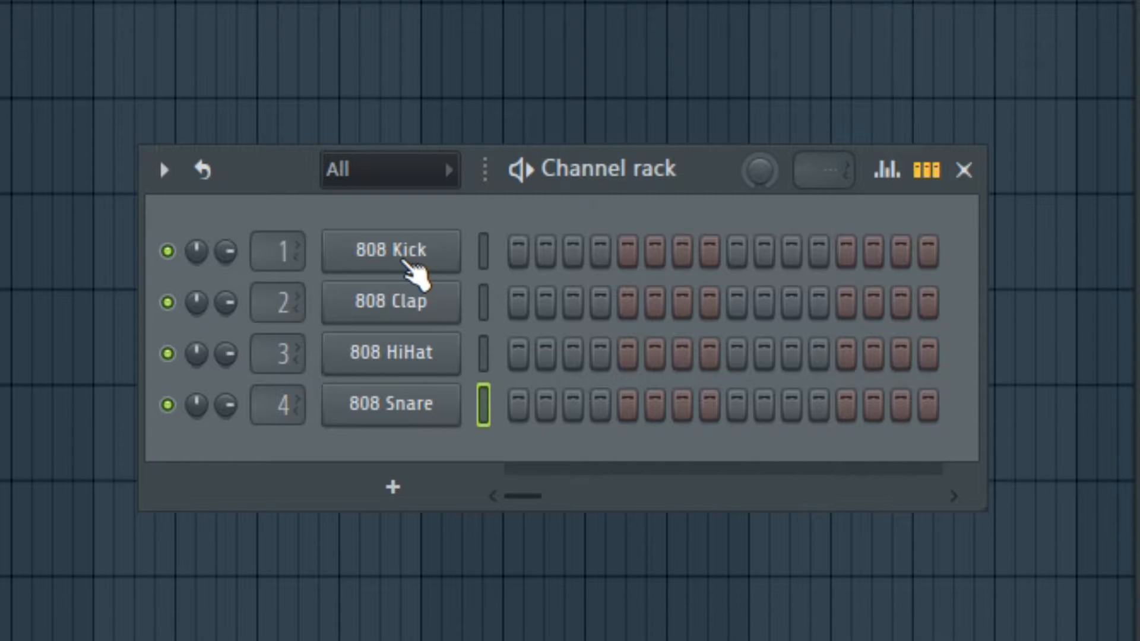
{"action": "right_click", "coordinate": [640, 256]}
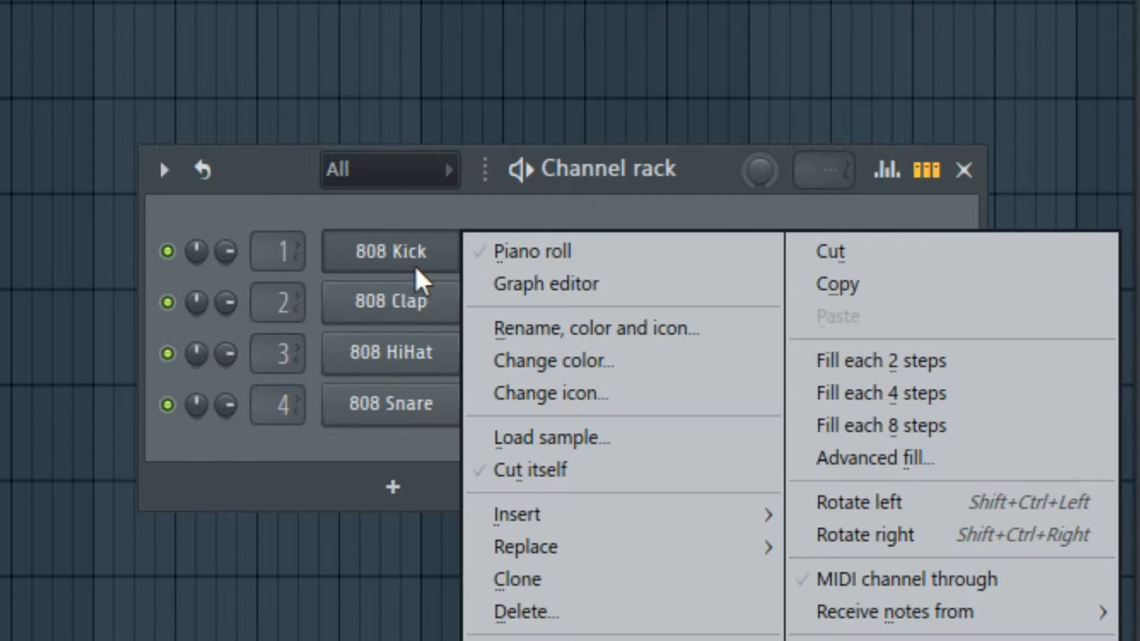
{"action": "left_click", "coordinate": [895, 394]}
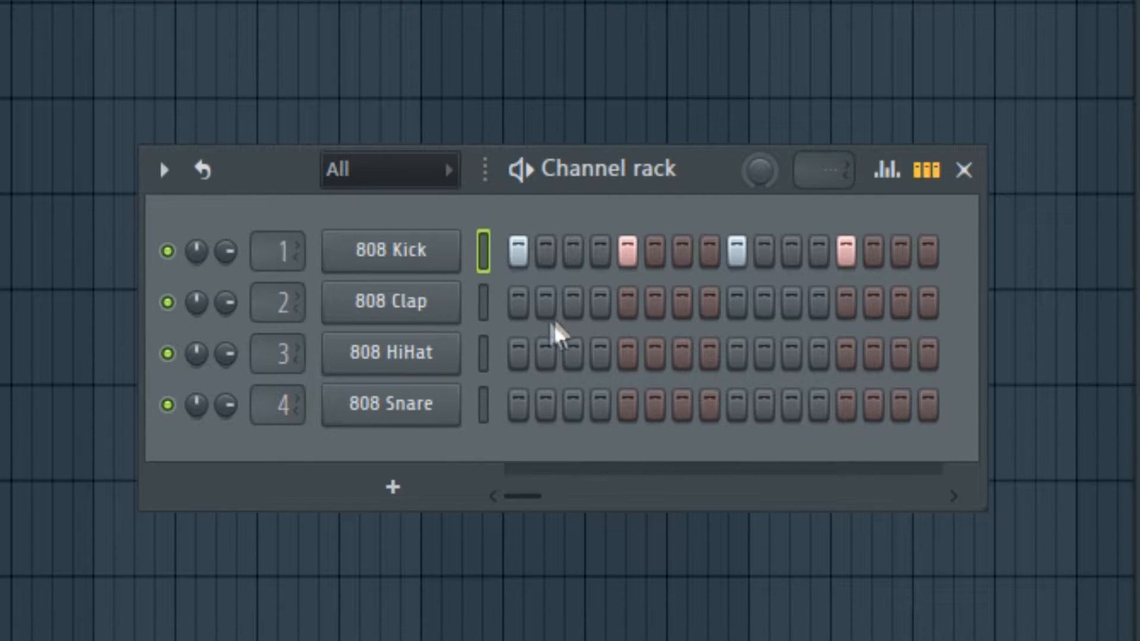
{"action": "left_click", "coordinate": [627, 302]}
{"action": "left_click", "coordinate": [845, 303]}
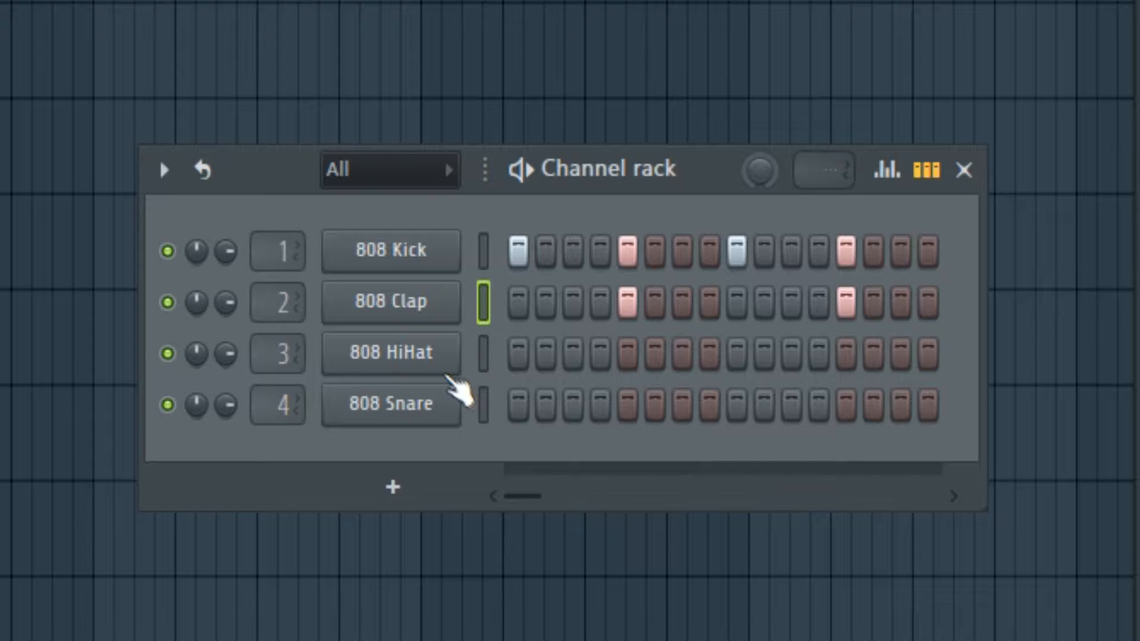
Step: Program the 808 HiHat with hits on steps 1, 3, 4, 5, 7, 8, 9, 11, 12, 13, 15 and 16
{"action": "right_click", "coordinate": [516, 362]}
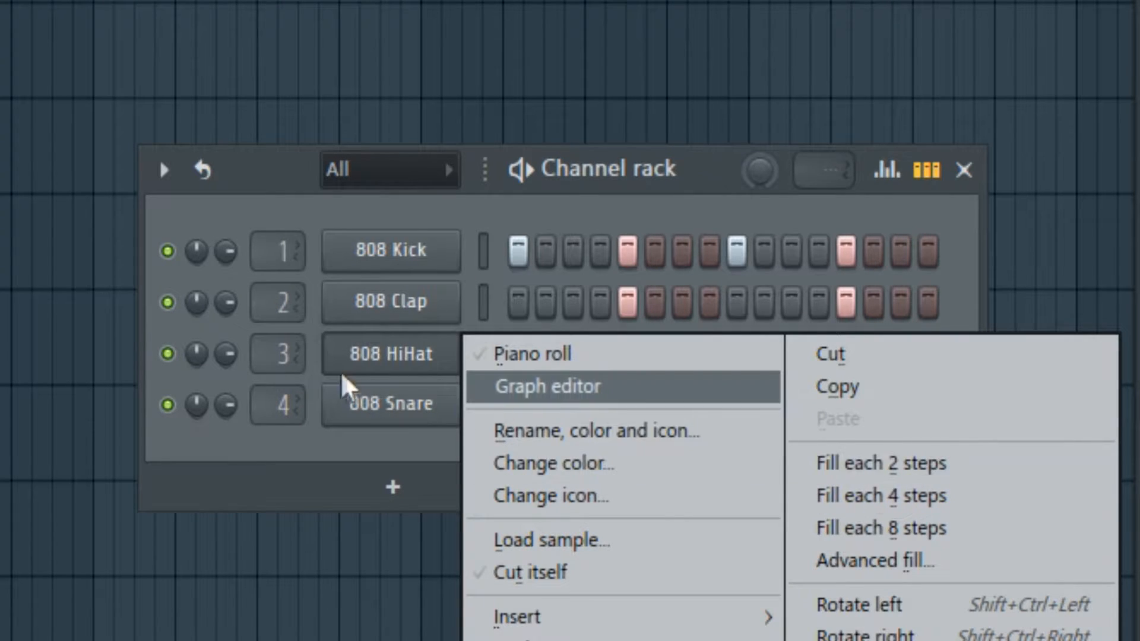
{"action": "key", "text": "Escape"}
{"action": "left_click", "coordinate": [516, 355]}
{"action": "left_click_drag", "start_coordinate": [576, 356], "coordinate": [731, 361]}
{"action": "left_click_drag", "start_coordinate": [794, 347], "coordinate": [927, 358]}
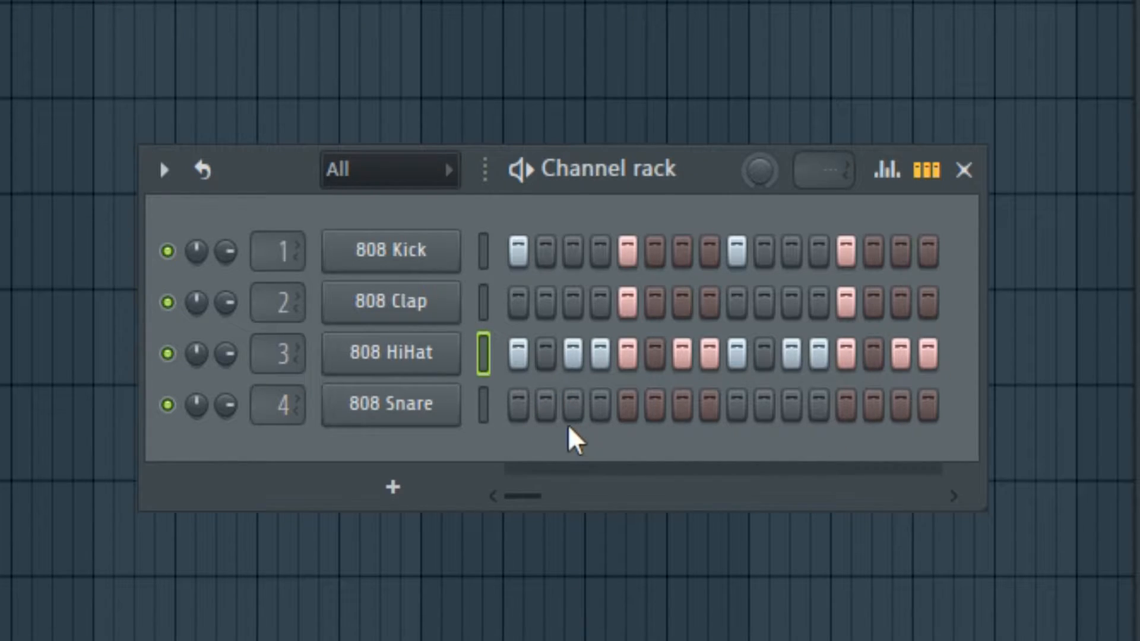
Step: Add 808 Snare hits on steps 4, 7, 12 and 15
{"action": "left_click", "coordinate": [600, 409]}
{"action": "left_click", "coordinate": [683, 410]}
{"action": "left_click", "coordinate": [820, 408]}
{"action": "left_click", "coordinate": [901, 407]}
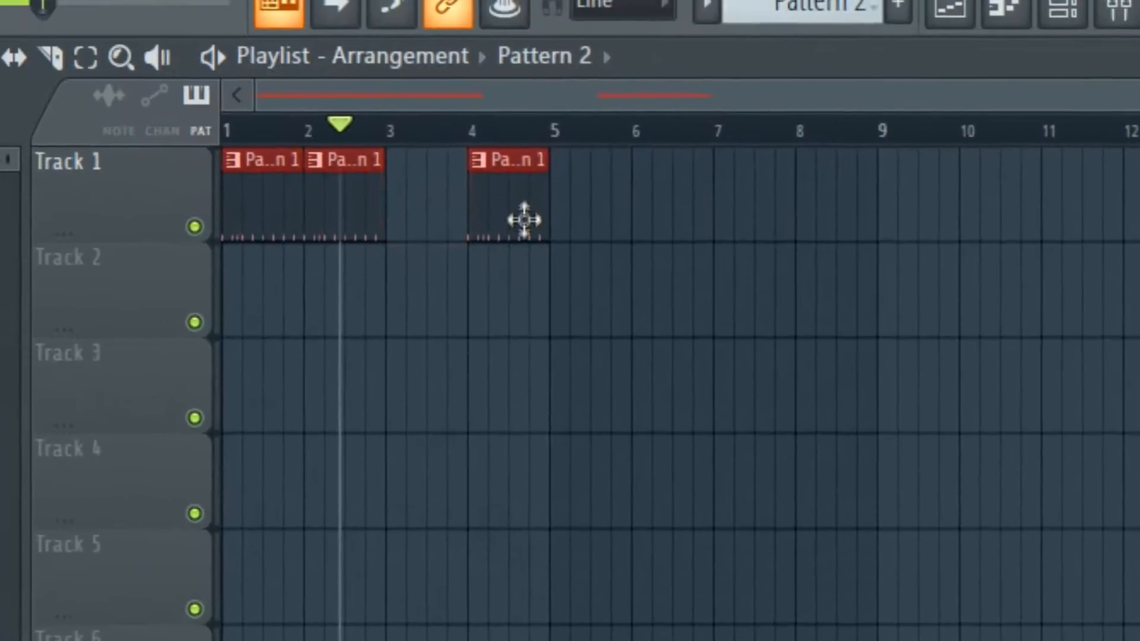
Step: Replace the Pattern 1 clips in bars 3 and 4 of Track 1 with Pattern 2 clips and play the arrangement
{"action": "right_click", "coordinate": [522, 222]}
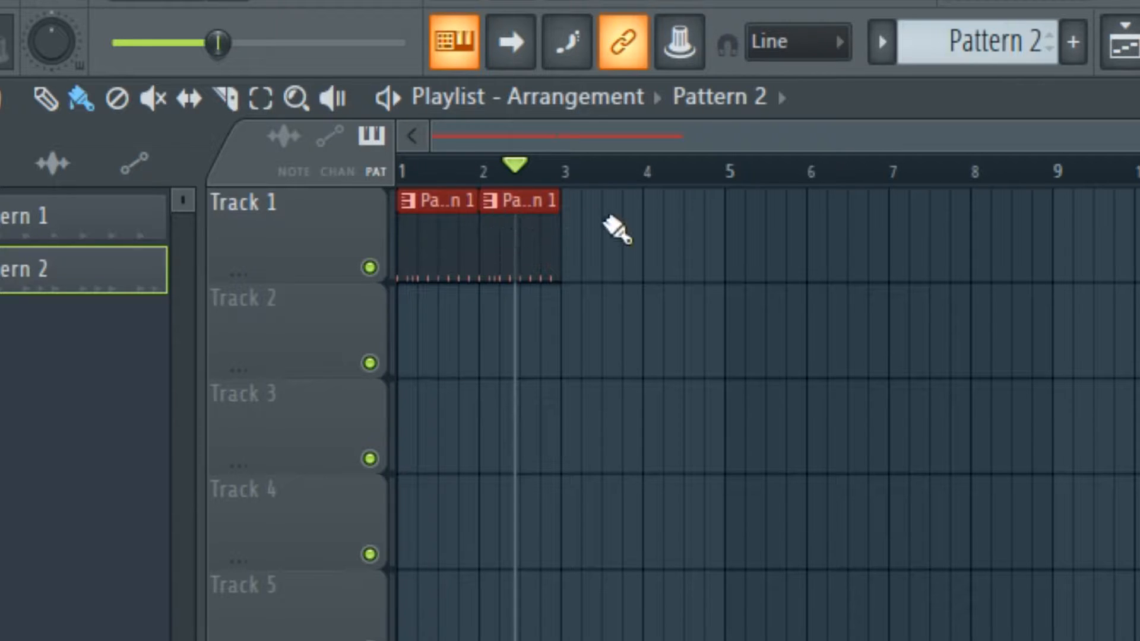
{"action": "mouse_move", "coordinate": [590, 330]}
{"action": "left_mouse_down"}
{"action": "mouse_move", "coordinate": [575, 339]}
{"action": "mouse_move", "coordinate": [643, 331]}
{"action": "mouse_move", "coordinate": [671, 236]}
{"action": "left_mouse_up"}
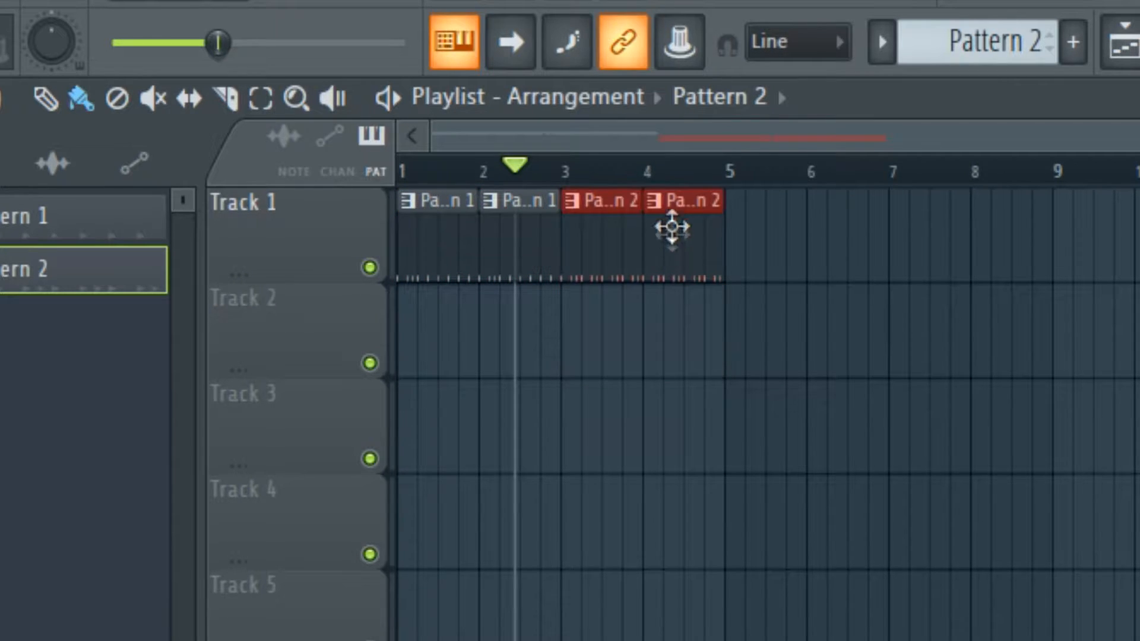
{"action": "left_click", "coordinate": [772, 415]}
{"action": "key", "text": "ctrl+z"}
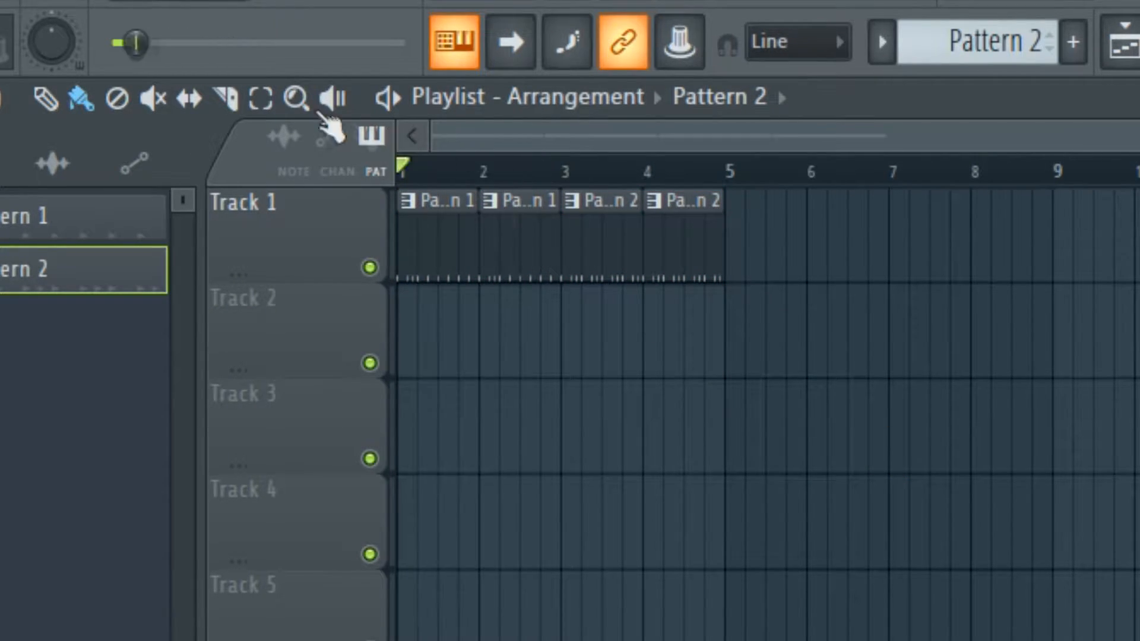
{"action": "key", "text": "space"}
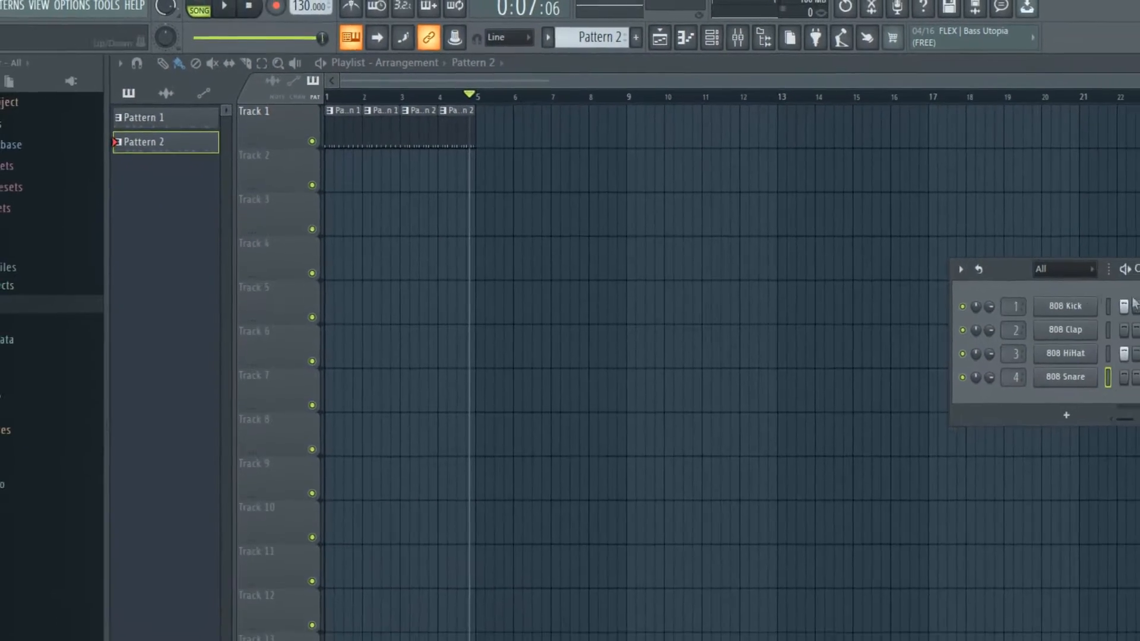
Step: Move the channel rack to the middle of the playlist and select the empty Pattern 3
{"action": "left_click_drag", "start_coordinate": [1033, 227], "coordinate": [592, 162]}
{"action": "right_click", "coordinate": [486, 190]}
{"action": "left_click", "coordinate": [493, 174]}
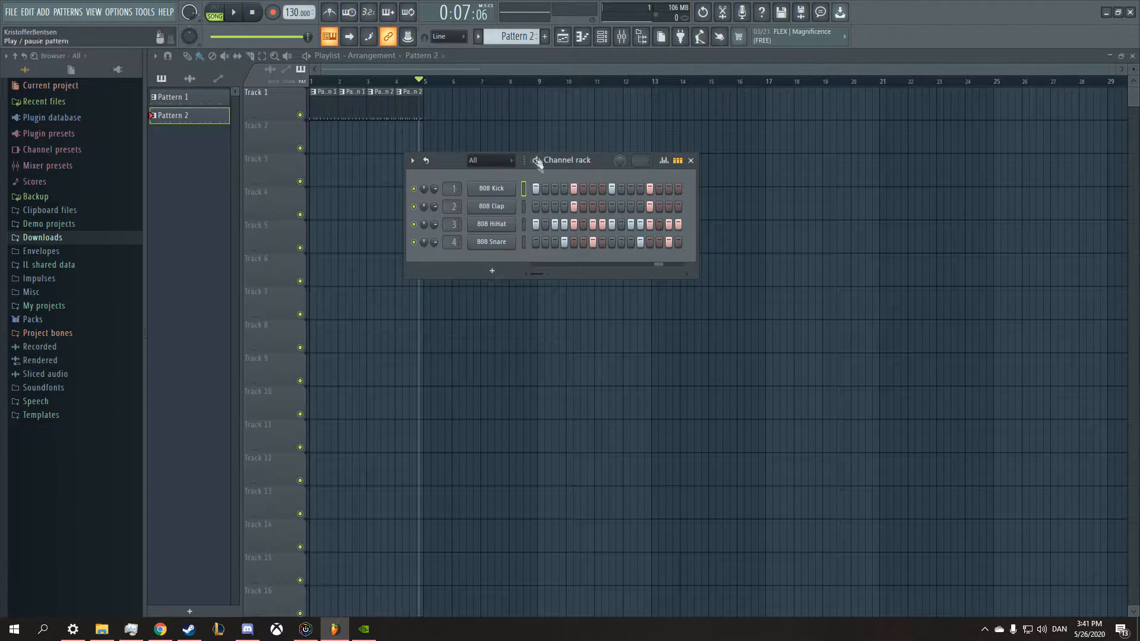
{"action": "left_click_drag", "start_coordinate": [518, 37], "coordinate": [519, 31]}
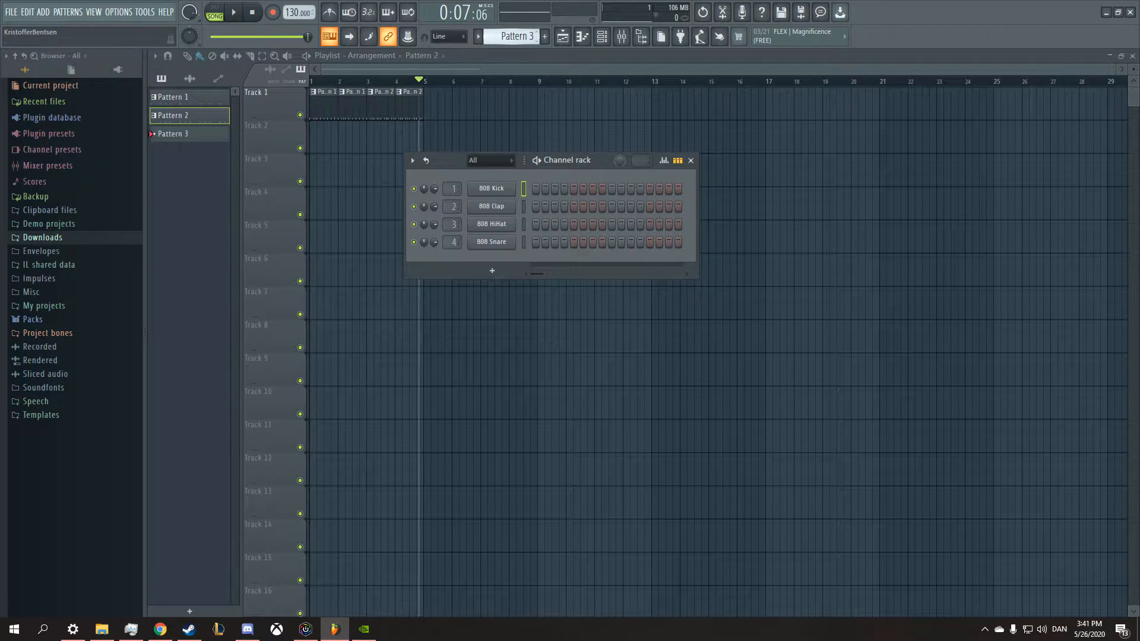
Step: View the plugins that can be inserted as new channels, and close the channel rack
{"action": "right_click", "coordinate": [491, 187]}
{"action": "mouse_move", "coordinate": [576, 278]}
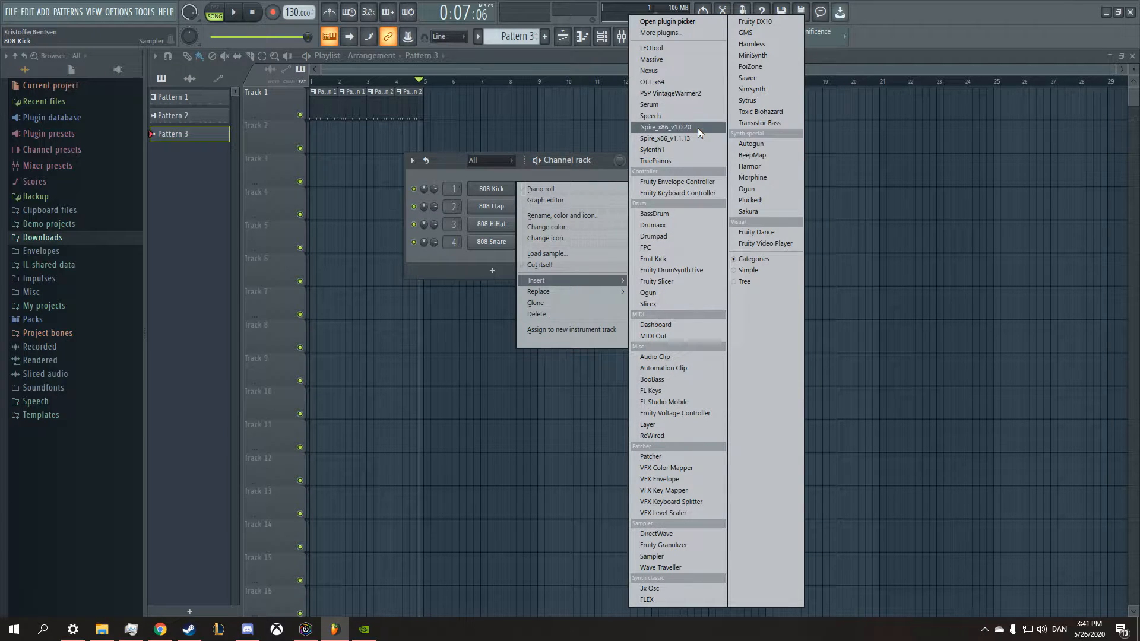
{"action": "left_click", "coordinate": [526, 171]}
{"action": "left_click_drag", "start_coordinate": [592, 160], "coordinate": [755, 121]}
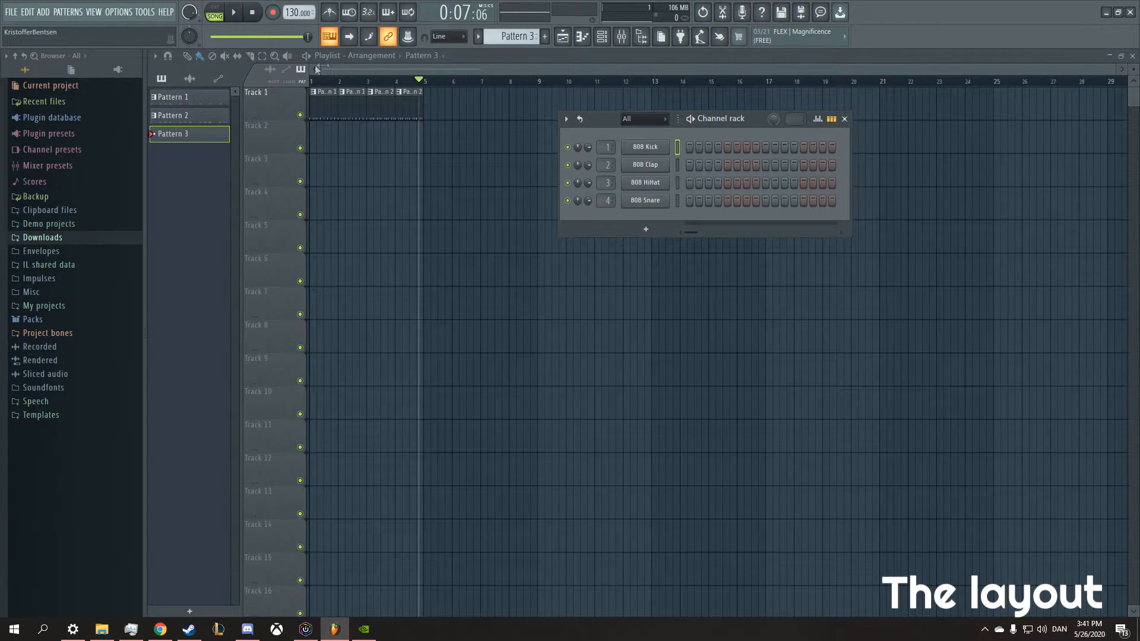
{"action": "key", "text": "F6"}
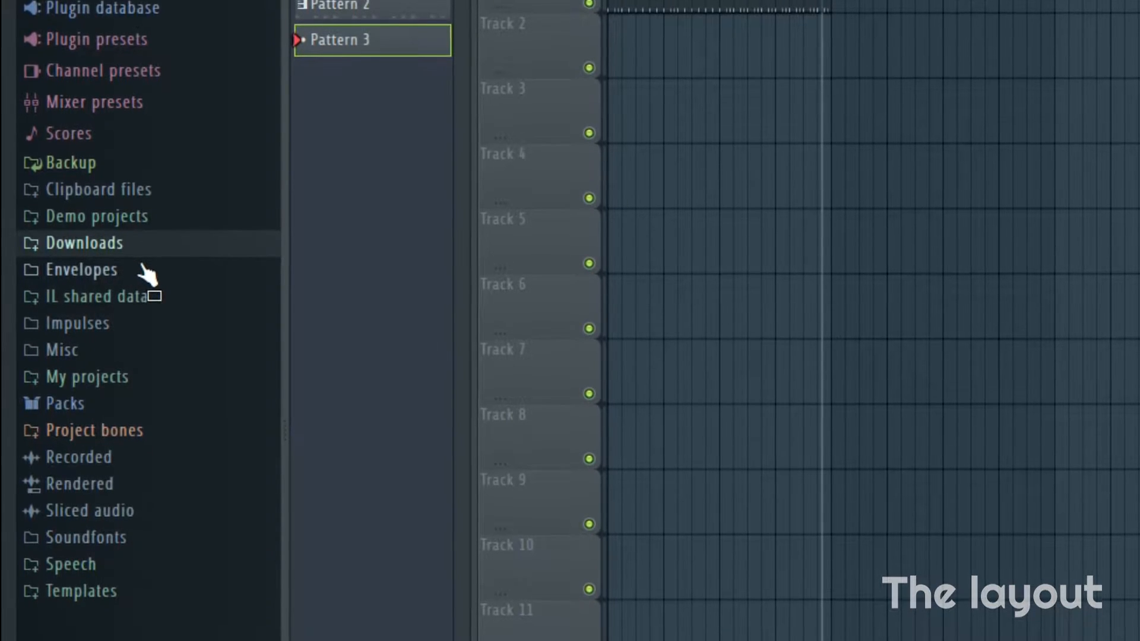
Step: In the browser, expand Downloads, FLPS, Sounds of KSHMR Vol. 3 and its KSHMR_Drums and KSHMR_Claps folders down to KSHMR_Clap_FX
{"action": "left_click", "coordinate": [115, 234]}
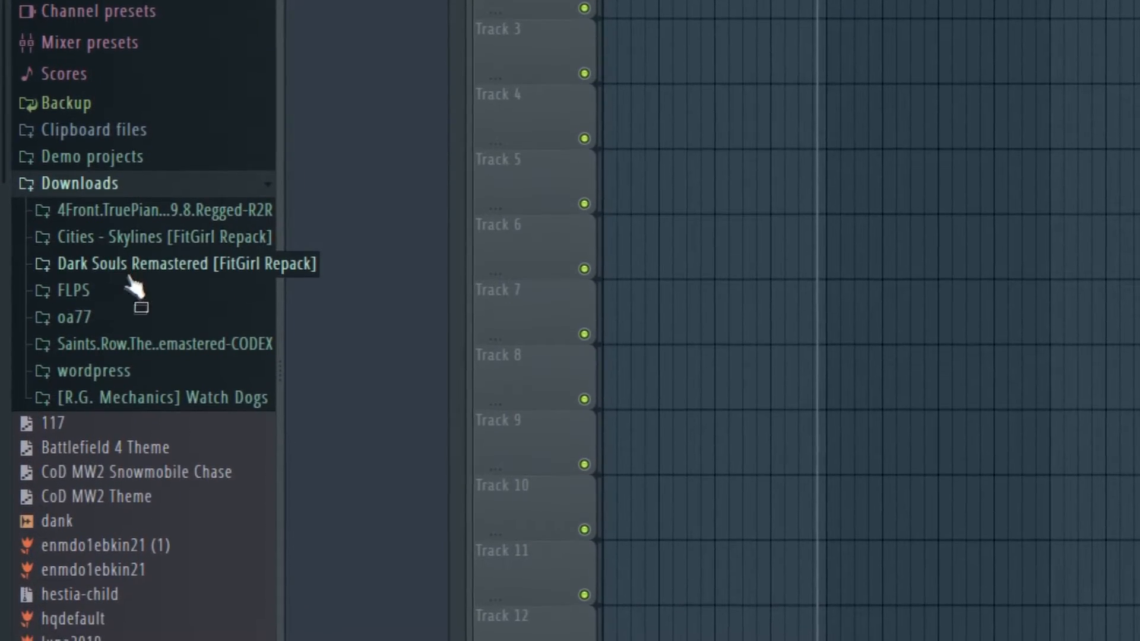
{"action": "left_click", "coordinate": [108, 299]}
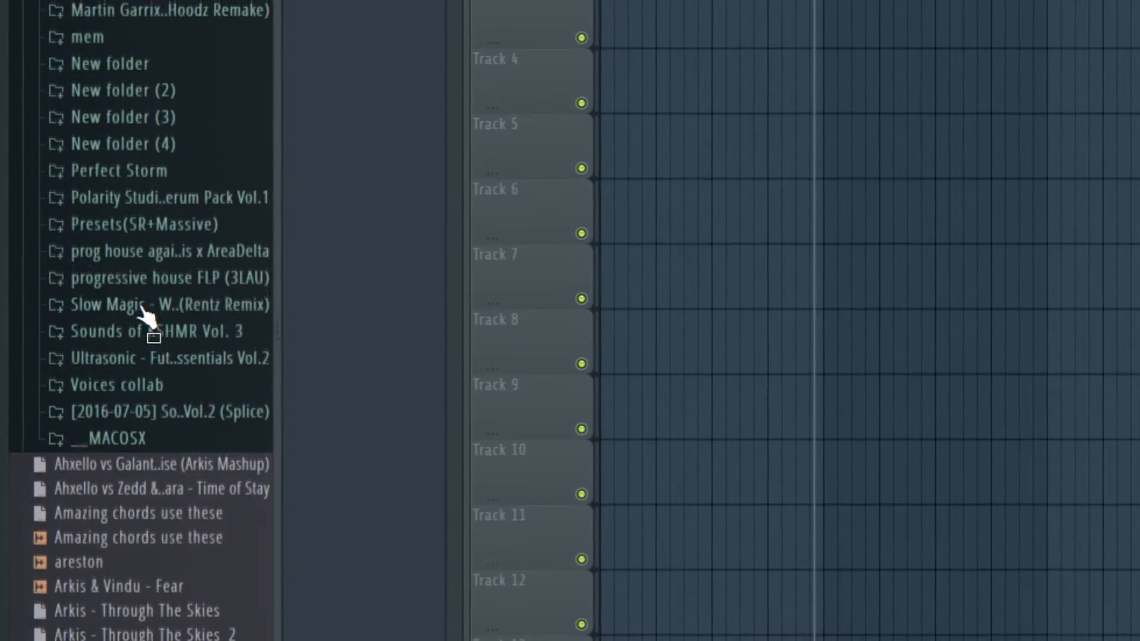
{"action": "left_click", "coordinate": [151, 339]}
{"action": "left_click", "coordinate": [160, 361]}
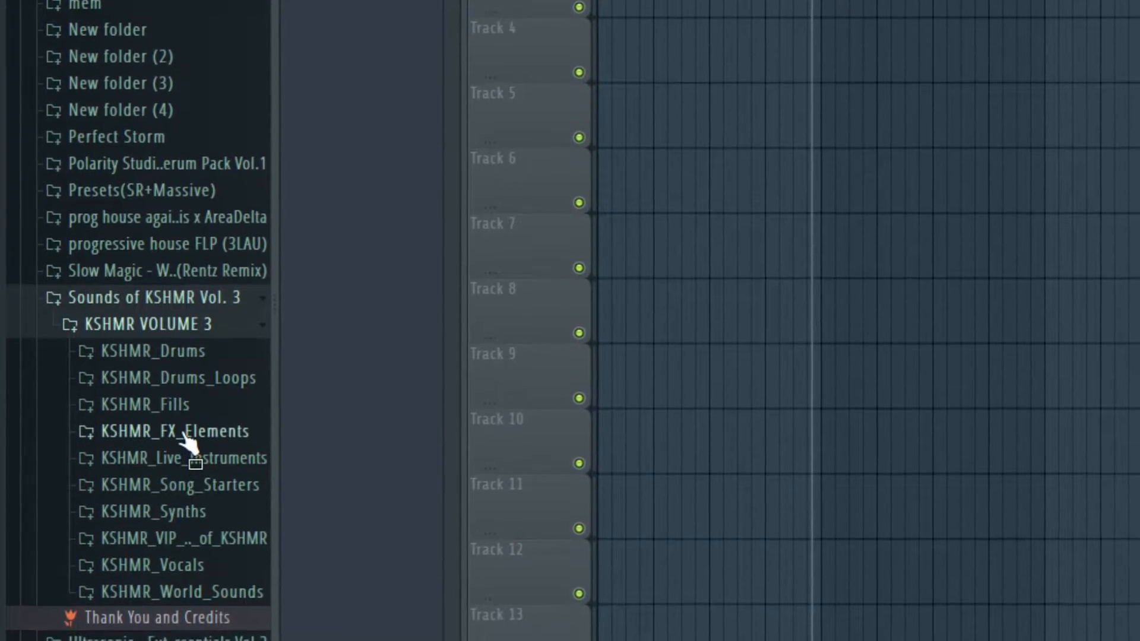
{"action": "scroll", "coordinate": [190, 451], "scroll_direction": "down", "scroll_amount": 3}
{"action": "left_click", "coordinate": [179, 189]}
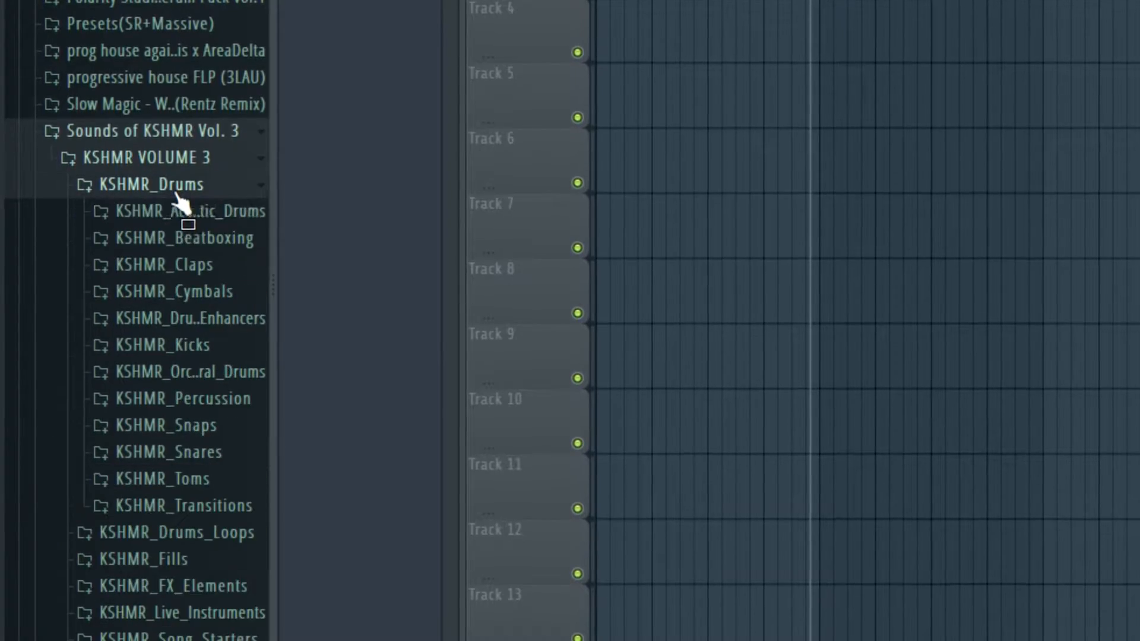
{"action": "left_click", "coordinate": [191, 261]}
{"action": "left_click", "coordinate": [205, 319]}
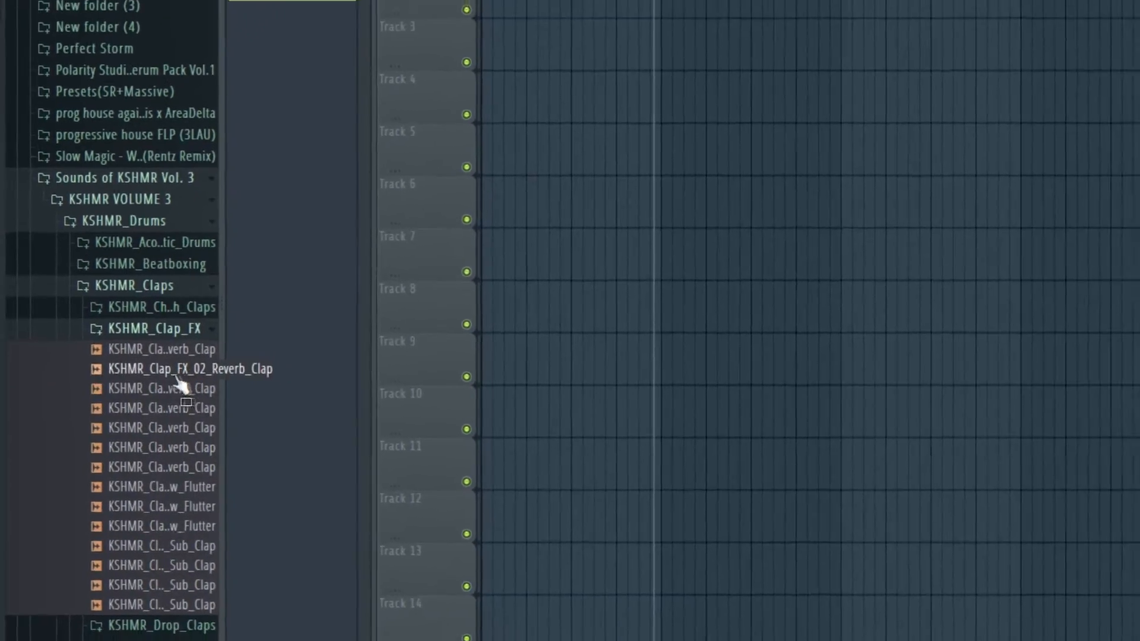
Step: Audition several samples in the KSHMR_Clap_FX folder and collapse the expanded sample pack folders
{"action": "left_click", "coordinate": [202, 365]}
{"action": "left_click", "coordinate": [205, 413]}
{"action": "left_click", "coordinate": [206, 509]}
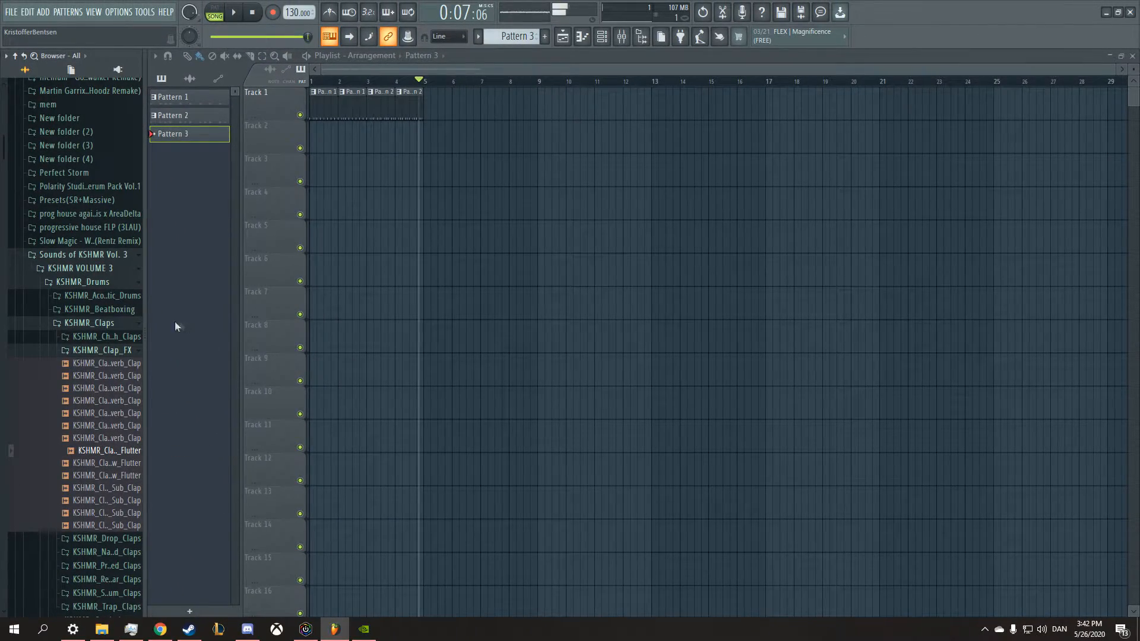
{"action": "left_click", "coordinate": [113, 501]}
{"action": "left_click", "coordinate": [111, 351]}
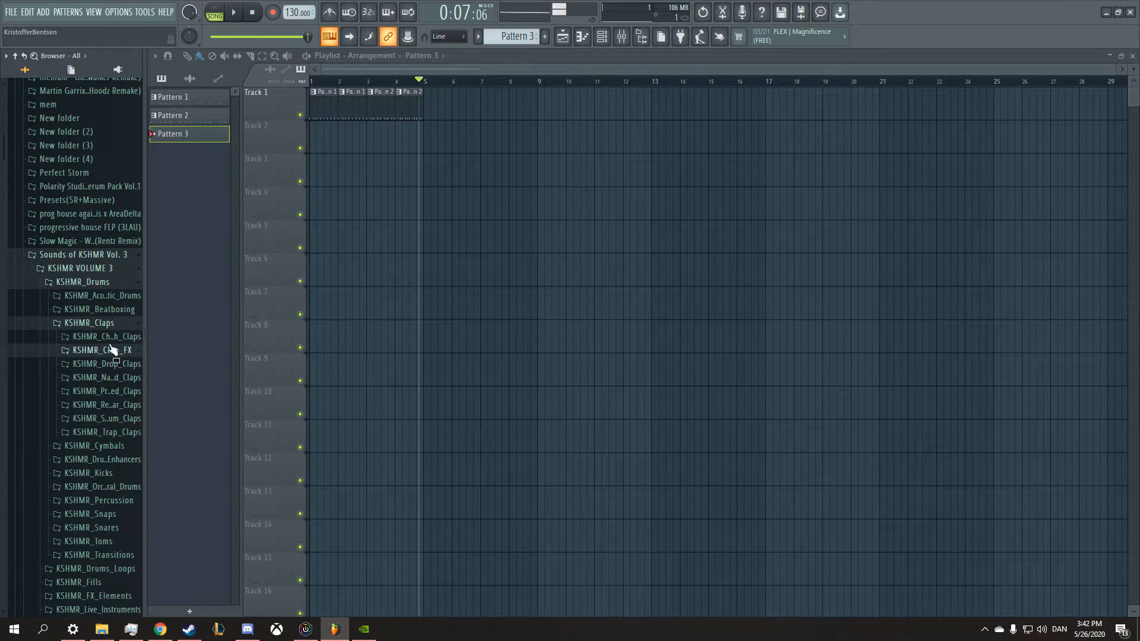
{"action": "left_click", "coordinate": [107, 324]}
{"action": "left_click", "coordinate": [79, 256]}
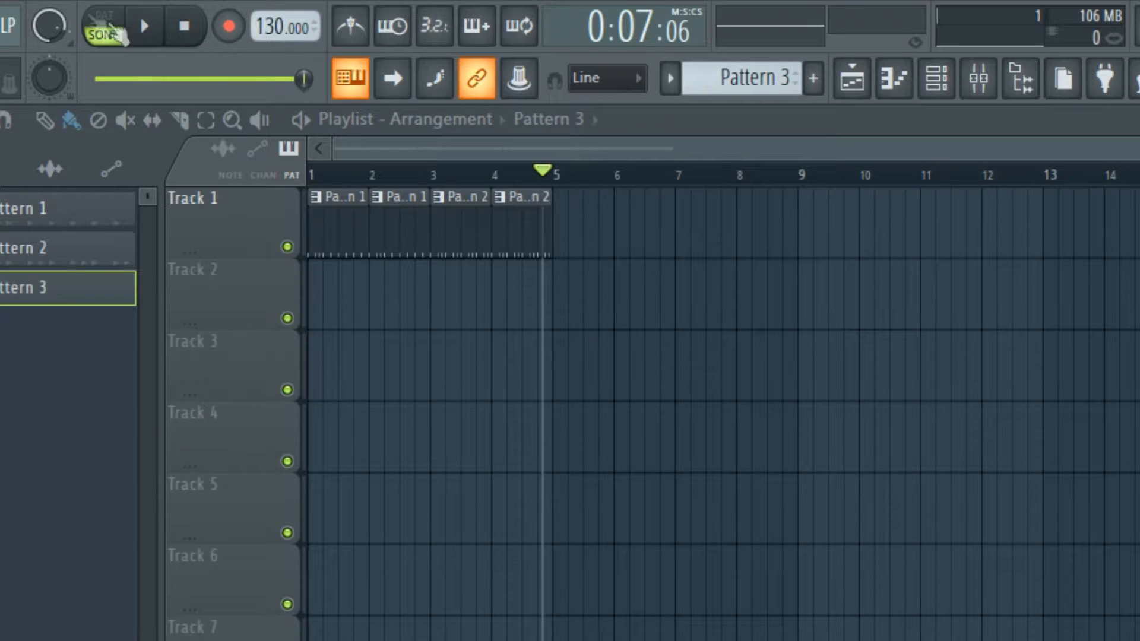
Step: Toggle between pattern and song mode, and briefly play the arrangement in song mode
{"action": "left_click", "coordinate": [107, 19]}
{"action": "left_click", "coordinate": [113, 33]}
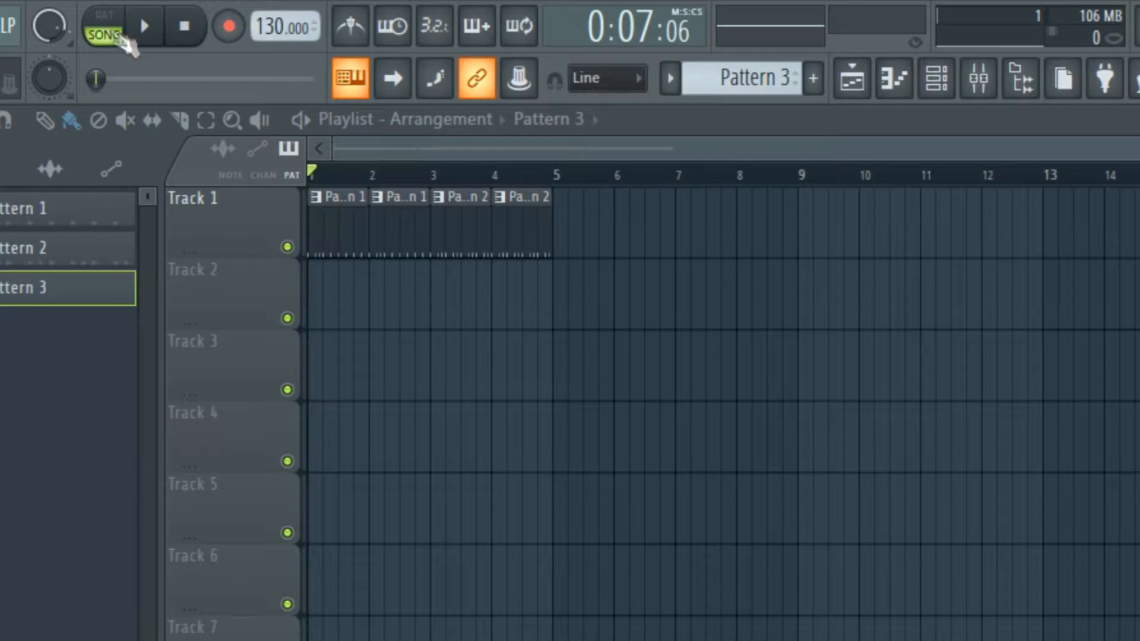
{"action": "left_click", "coordinate": [146, 36]}
{"action": "left_click", "coordinate": [144, 34]}
Step: Select Pattern 2 and play it alone in pattern mode, and return to song mode with playback paused
{"action": "key", "text": "l"}
{"action": "left_click", "coordinate": [144, 30]}
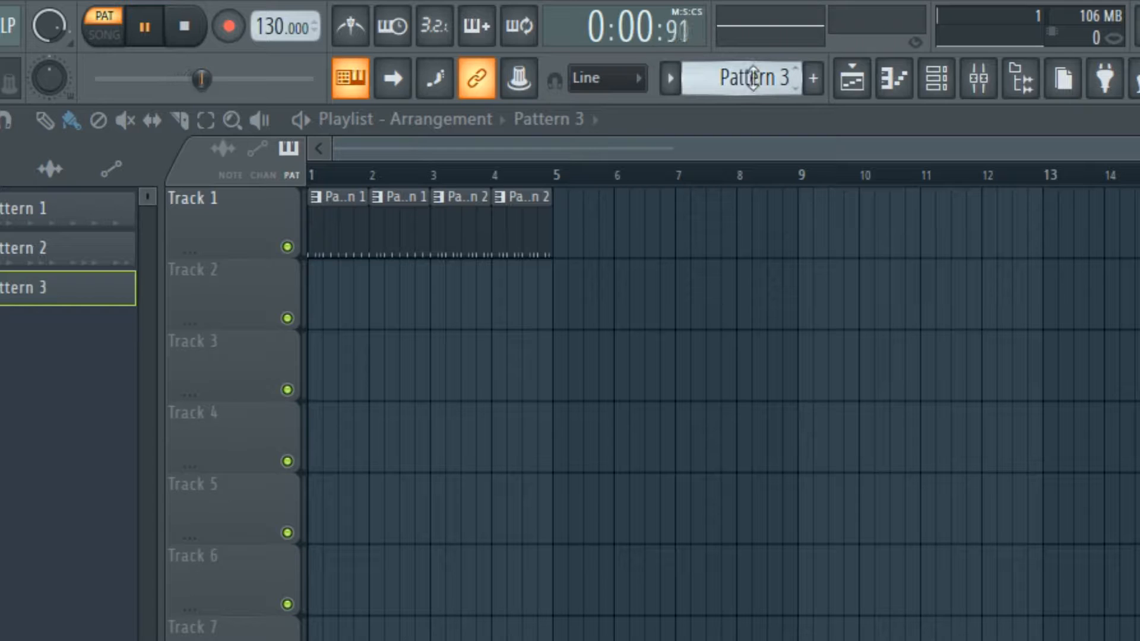
{"action": "left_click_drag", "start_coordinate": [753, 79], "coordinate": [753, 87]}
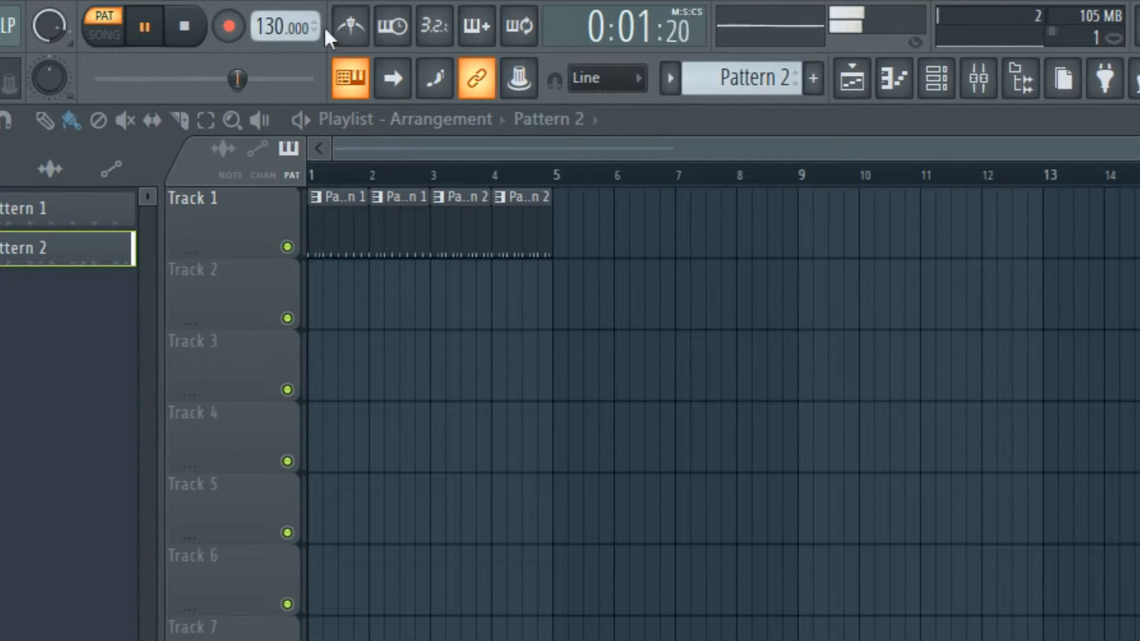
{"action": "left_click", "coordinate": [106, 29]}
{"action": "left_click", "coordinate": [142, 28]}
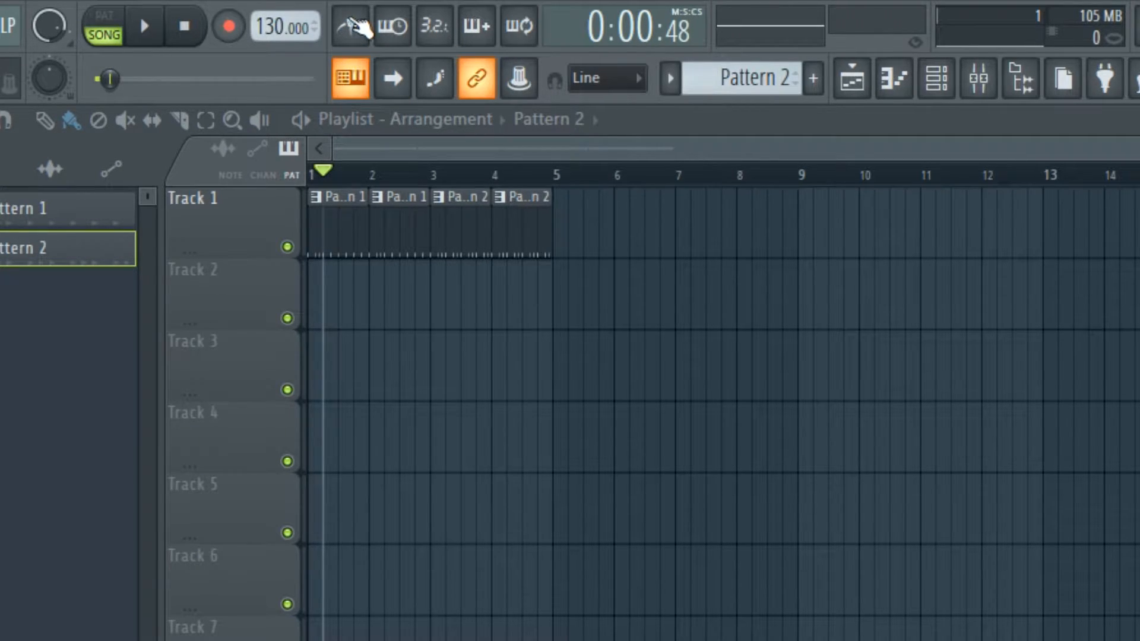
Step: Turn on the metronome and play the arrangement from the start
{"action": "left_click", "coordinate": [353, 25]}
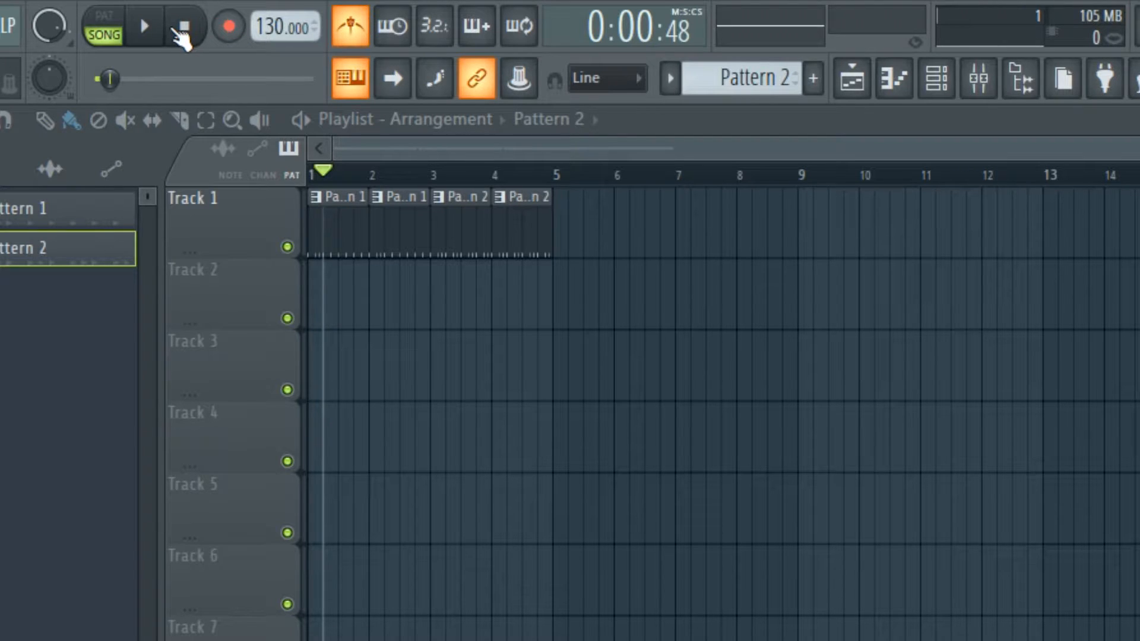
{"action": "left_click", "coordinate": [179, 34]}
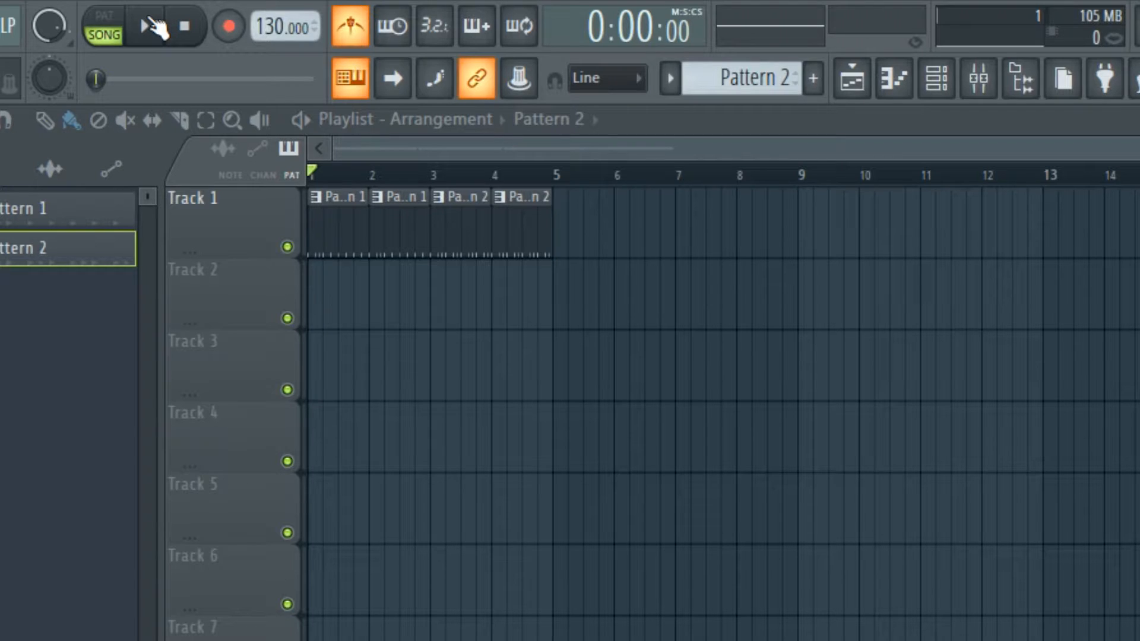
{"action": "left_click", "coordinate": [141, 27]}
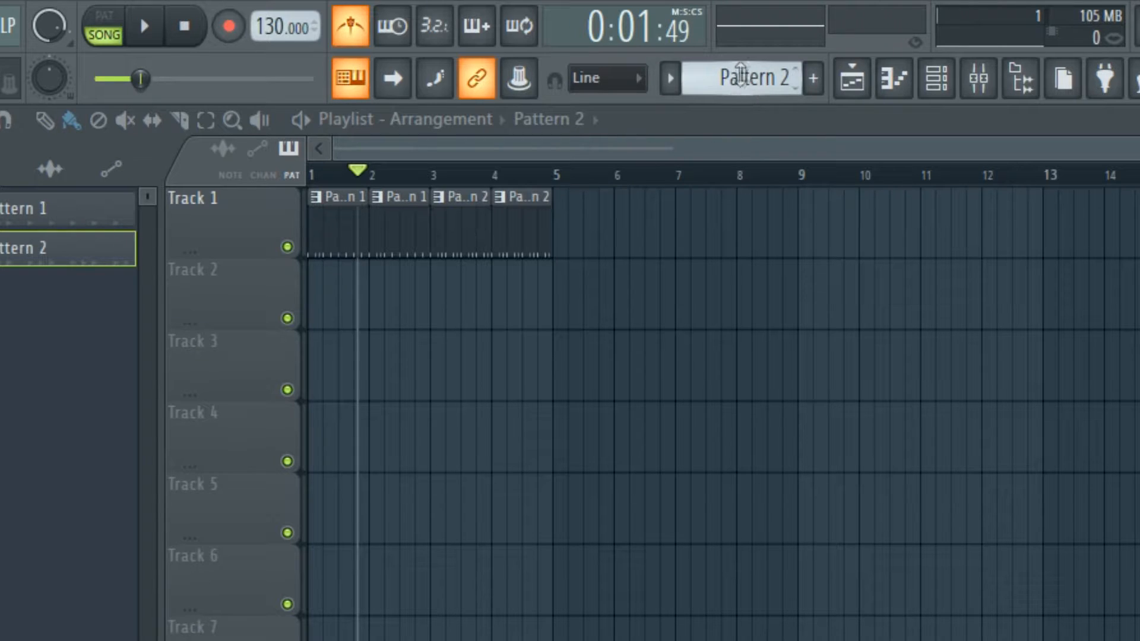
{"action": "left_click", "coordinate": [670, 79]}
{"action": "left_click", "coordinate": [671, 84]}
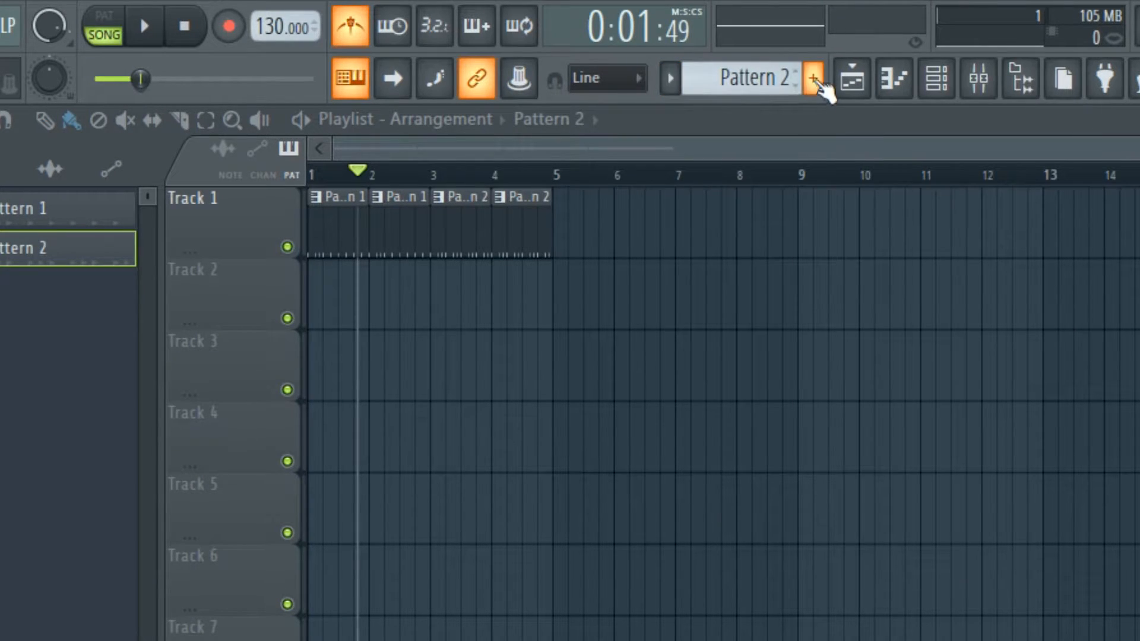
{"action": "left_click", "coordinate": [813, 78]}
{"action": "left_click", "coordinate": [842, 109]}
{"action": "left_click_drag", "start_coordinate": [749, 79], "coordinate": [749, 89]}
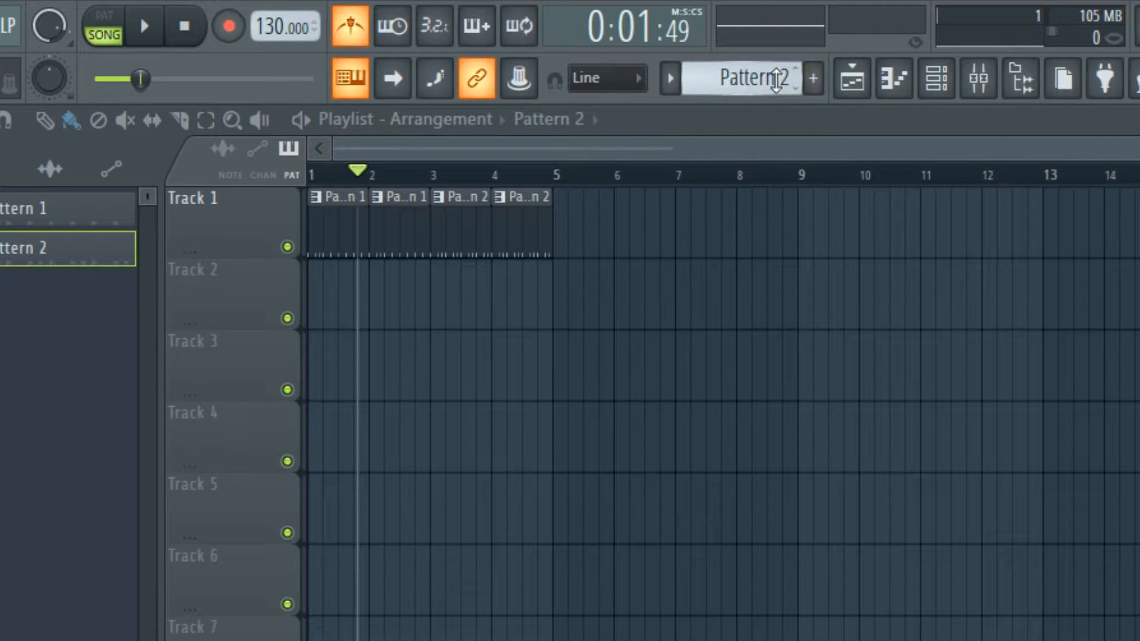
Step: Add a new pattern and give it the preset name Drums
{"action": "left_click", "coordinate": [814, 78]}
{"action": "left_click", "coordinate": [817, 109]}
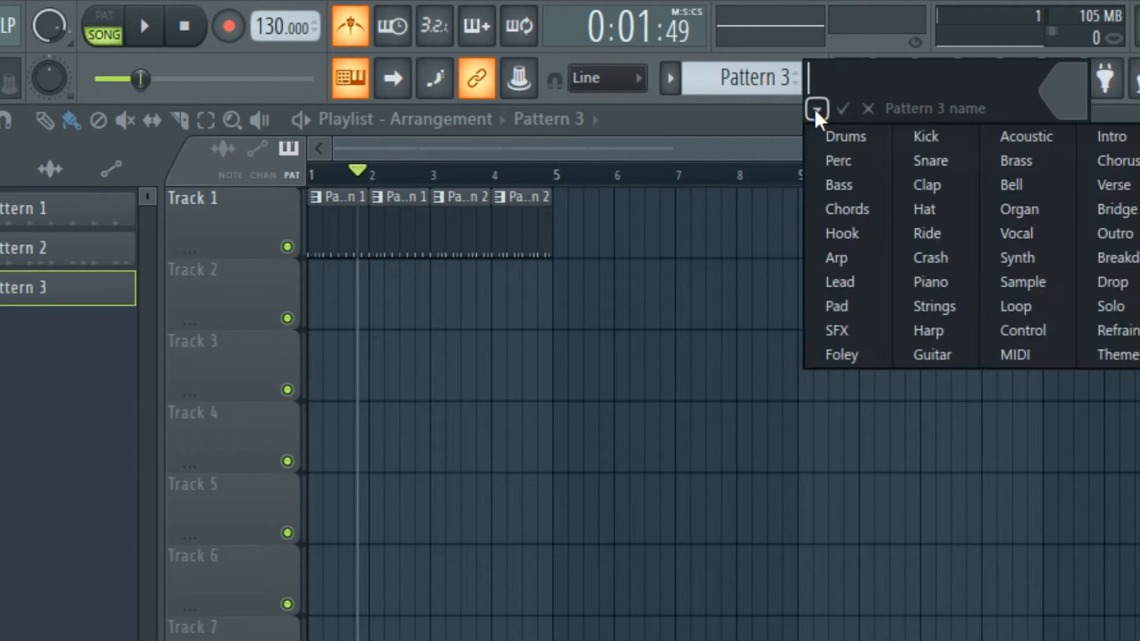
{"action": "left_click", "coordinate": [842, 132]}
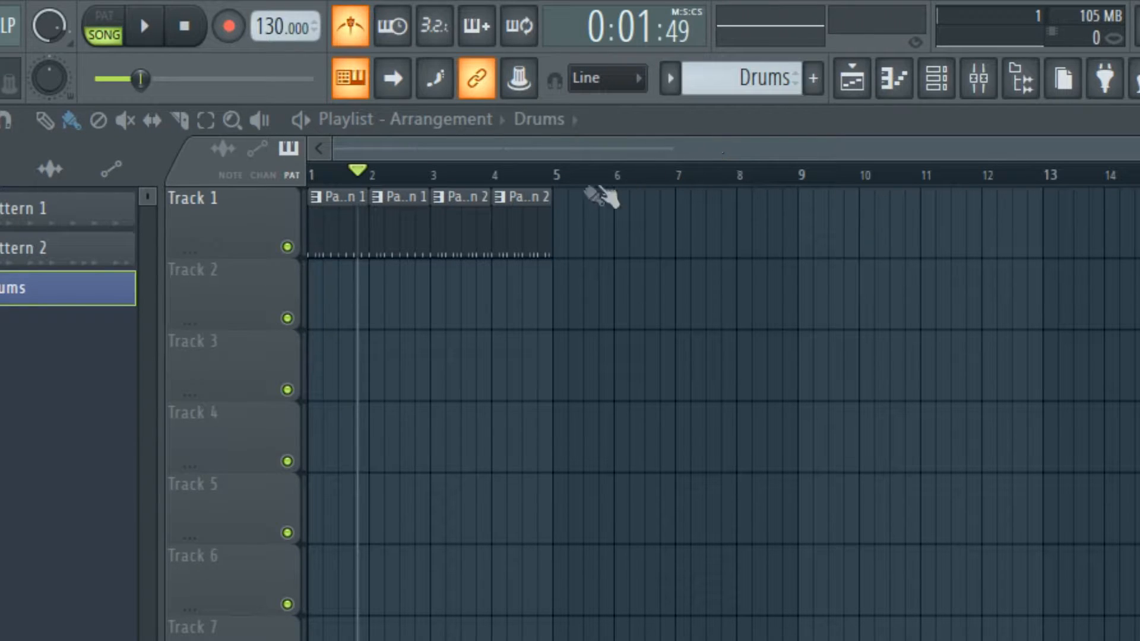
Step: Show the playlist's empty track area, toggle the playlist window, and open the piano roll for the Drums pattern
{"action": "left_click_drag", "start_coordinate": [344, 289], "coordinate": [623, 285]}
{"action": "right_click", "coordinate": [630, 296]}
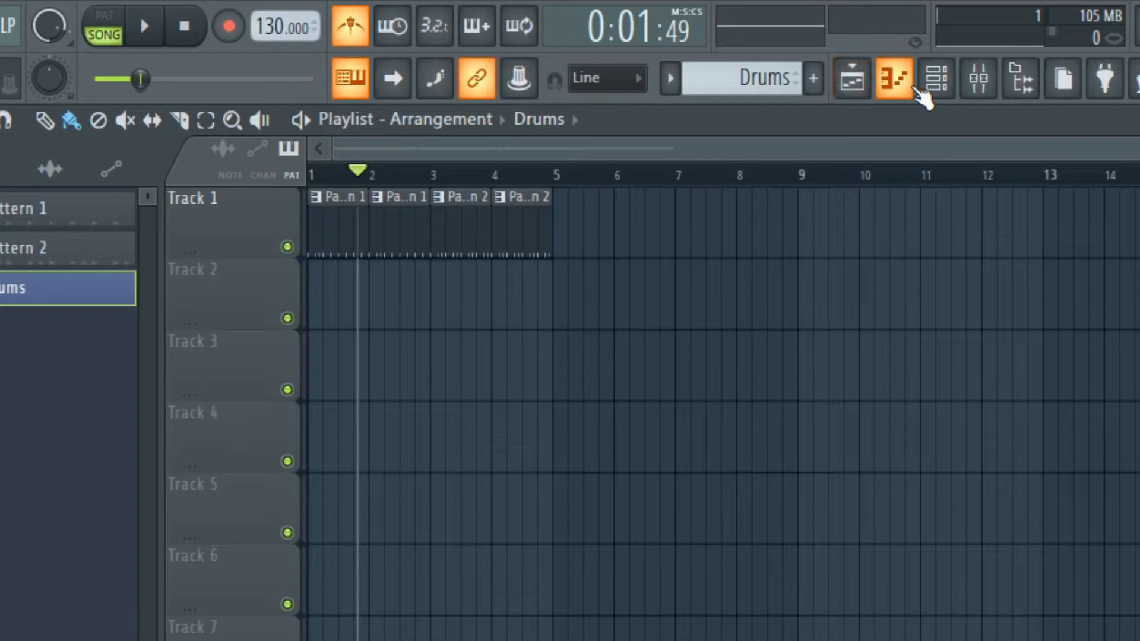
{"action": "left_click", "coordinate": [854, 80]}
{"action": "left_click", "coordinate": [861, 74]}
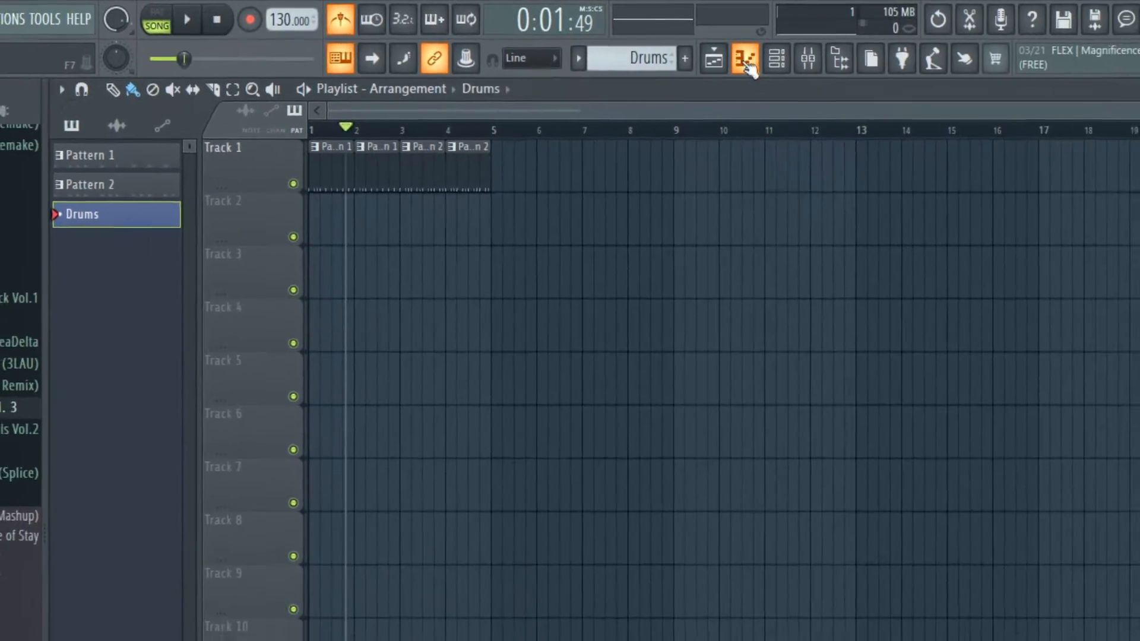
{"action": "left_click", "coordinate": [746, 62]}
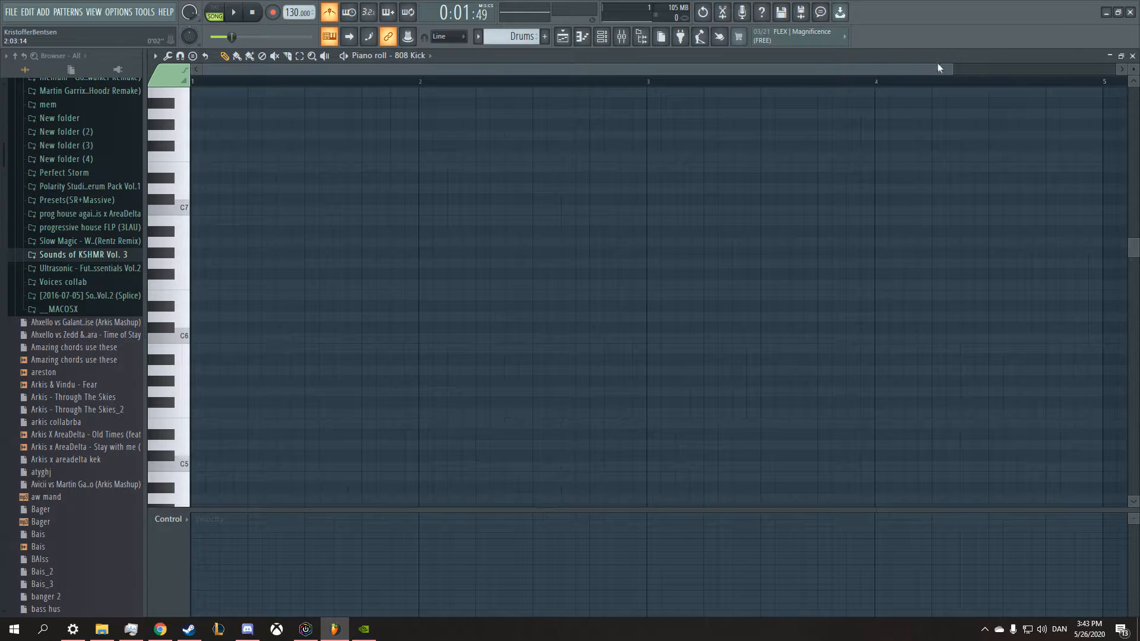
Step: Filter the channel rack to the Unsorted group and switch to the empty Pattern 4
{"action": "left_click", "coordinate": [601, 36]}
{"action": "left_click", "coordinate": [640, 123]}
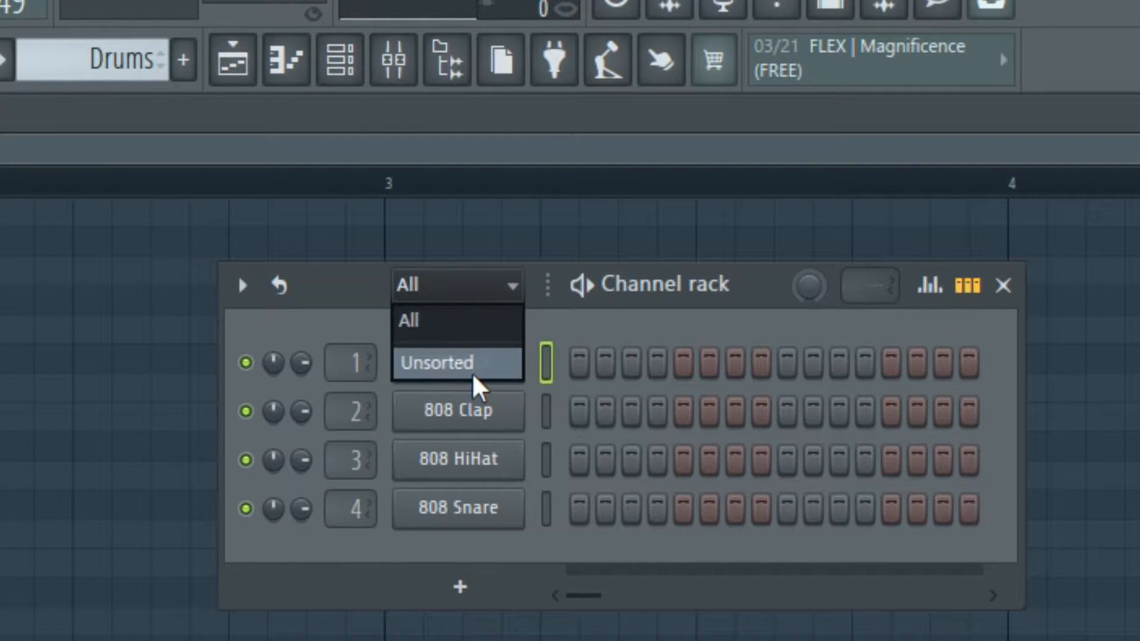
{"action": "left_click", "coordinate": [473, 365]}
{"action": "left_click_drag", "start_coordinate": [134, 60], "coordinate": [133, 53]}
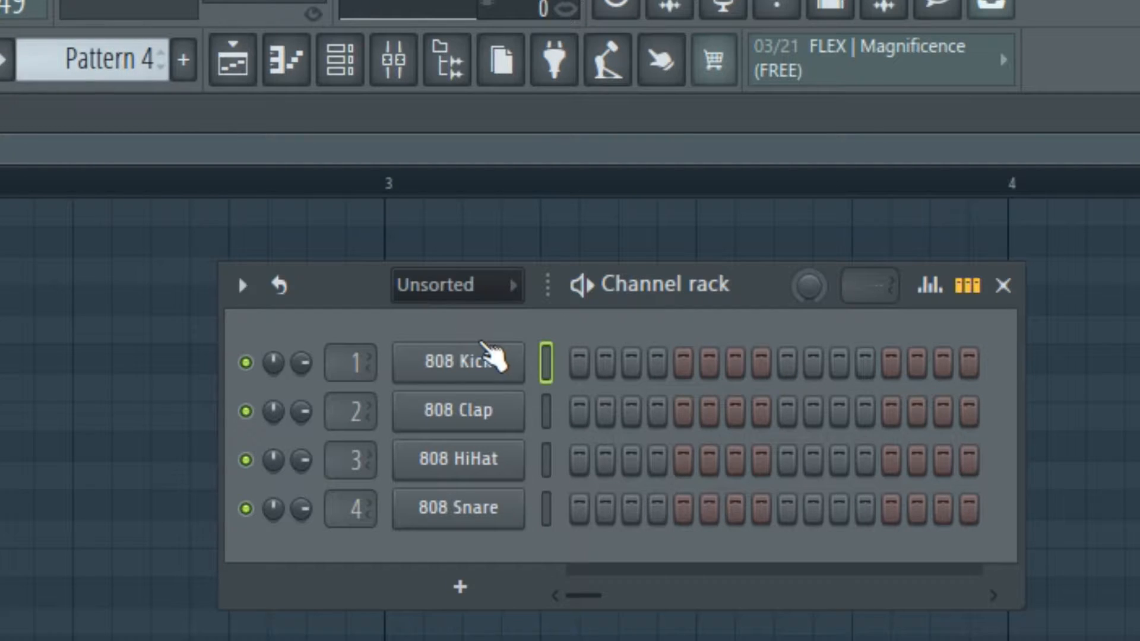
Step: Insert an FL Keys channel above the 808 Kick and open its piano roll
{"action": "right_click", "coordinate": [482, 344]}
{"action": "mouse_move", "coordinate": [653, 614]}
{"action": "left_click", "coordinate": [991, 545]}
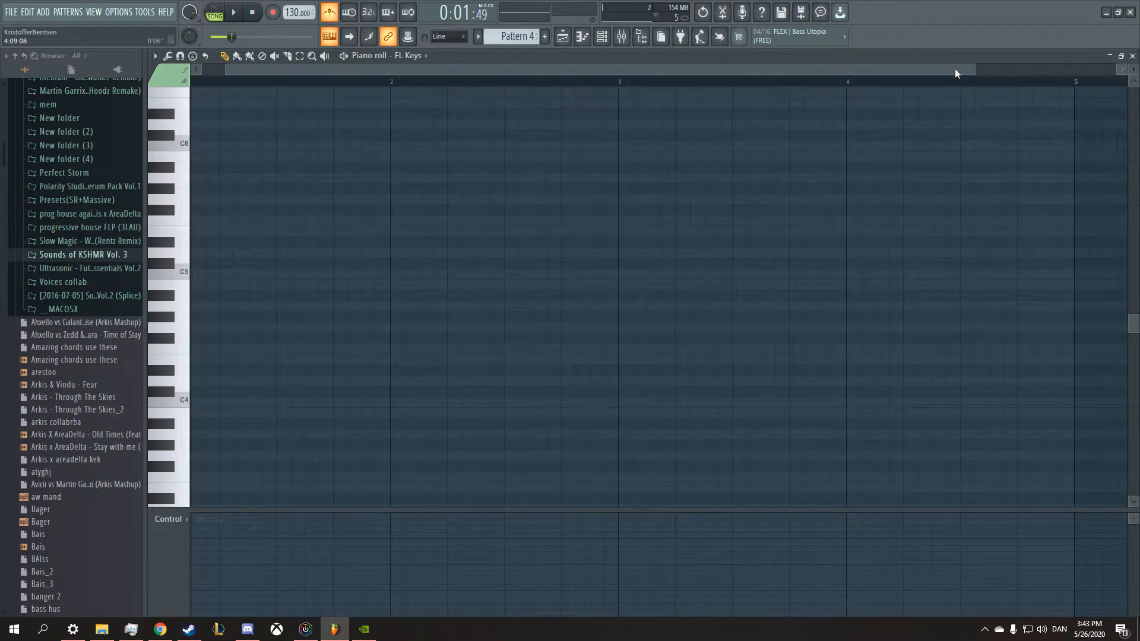
Step: Draw four consecutive one-bar notes in the FL Keys piano roll: C5, A4, E5 and G5, starting at bar 1
{"action": "left_click", "coordinate": [203, 274]}
{"action": "left_click_drag", "start_coordinate": [217, 275], "coordinate": [424, 303]}
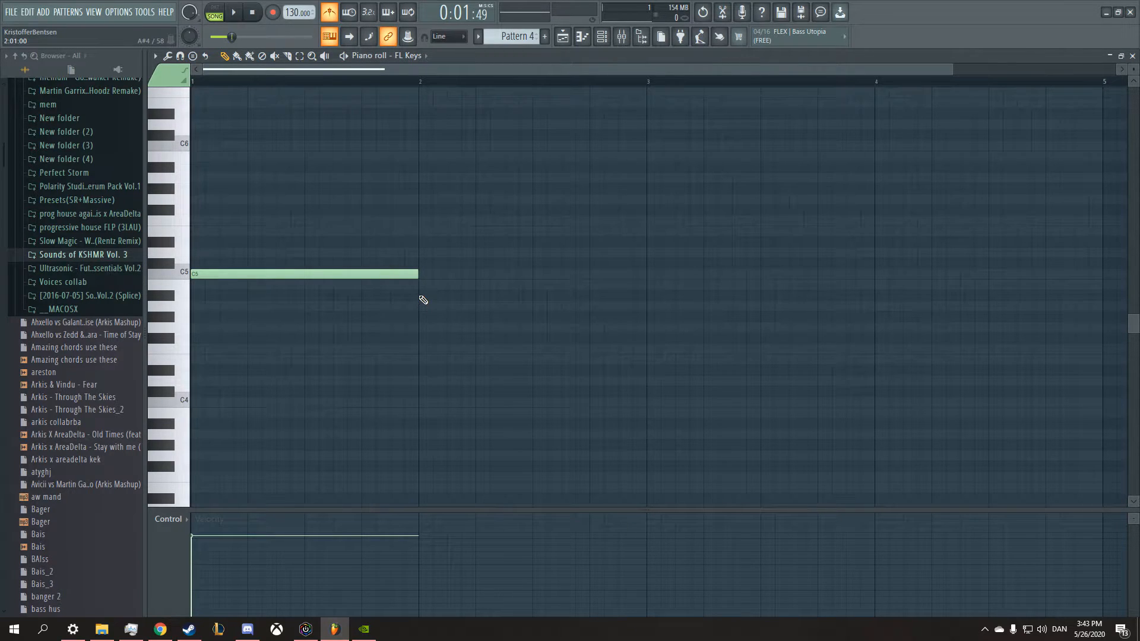
{"action": "left_click", "coordinate": [421, 306]}
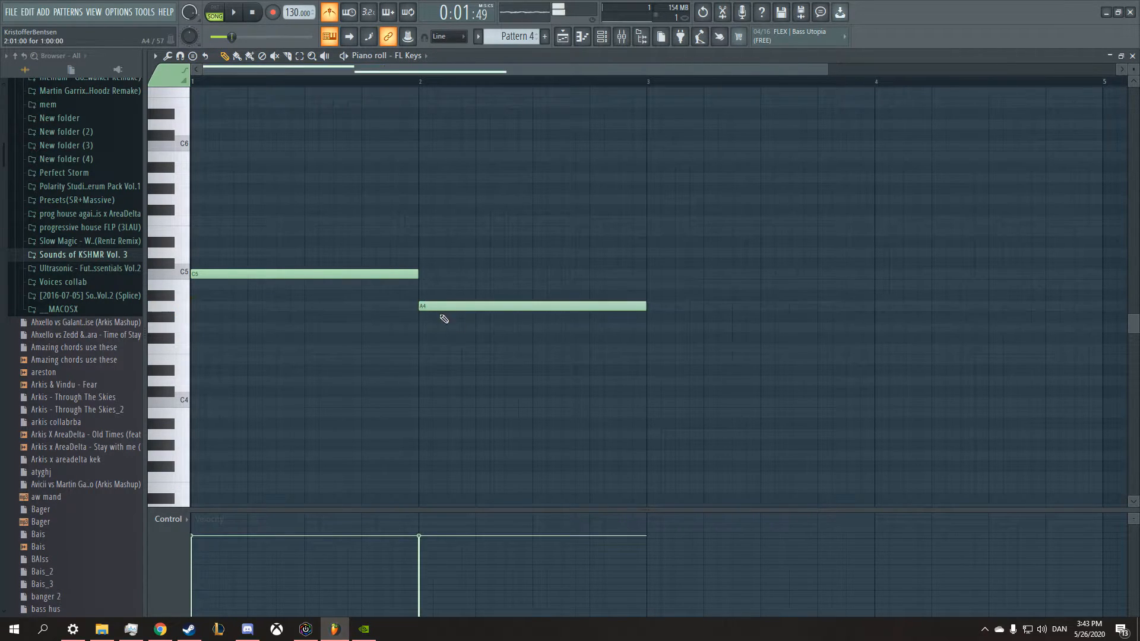
{"action": "left_click", "coordinate": [653, 243]}
{"action": "left_click_drag", "start_coordinate": [684, 233], "coordinate": [688, 229]}
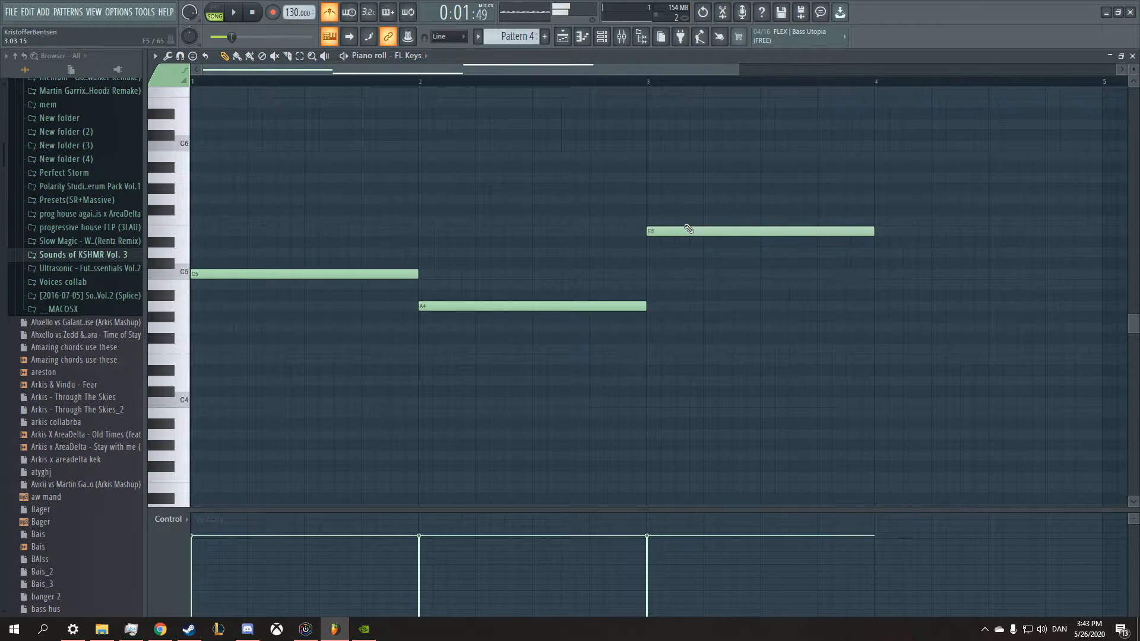
{"action": "left_click", "coordinate": [878, 211]}
{"action": "left_click_drag", "start_coordinate": [880, 206], "coordinate": [881, 195]}
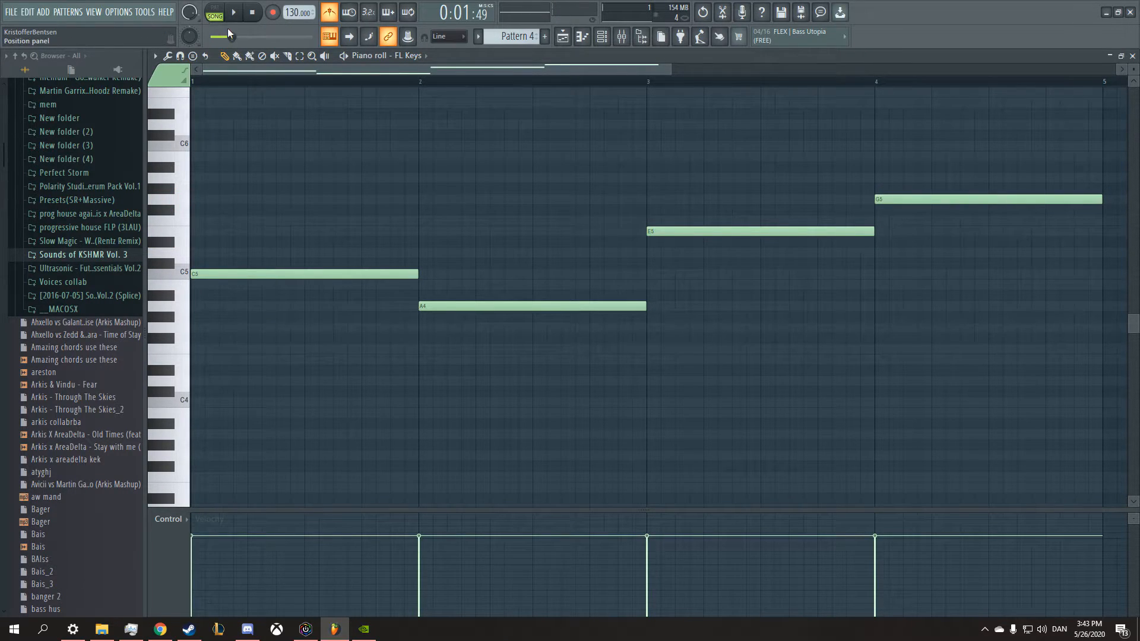
{"action": "scroll", "coordinate": [389, 148], "scroll_direction": "up", "scroll_amount": 1}
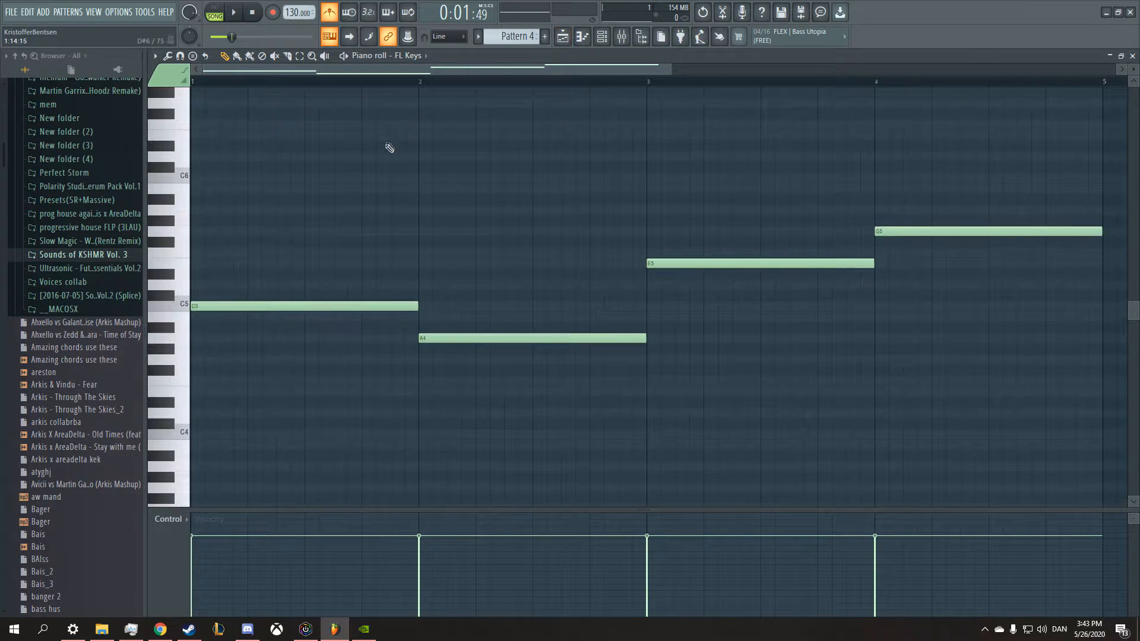
Step: View the playlist, reopen the FL Keys notes from the channel rack, and return to the playlist
{"action": "left_click", "coordinate": [562, 36]}
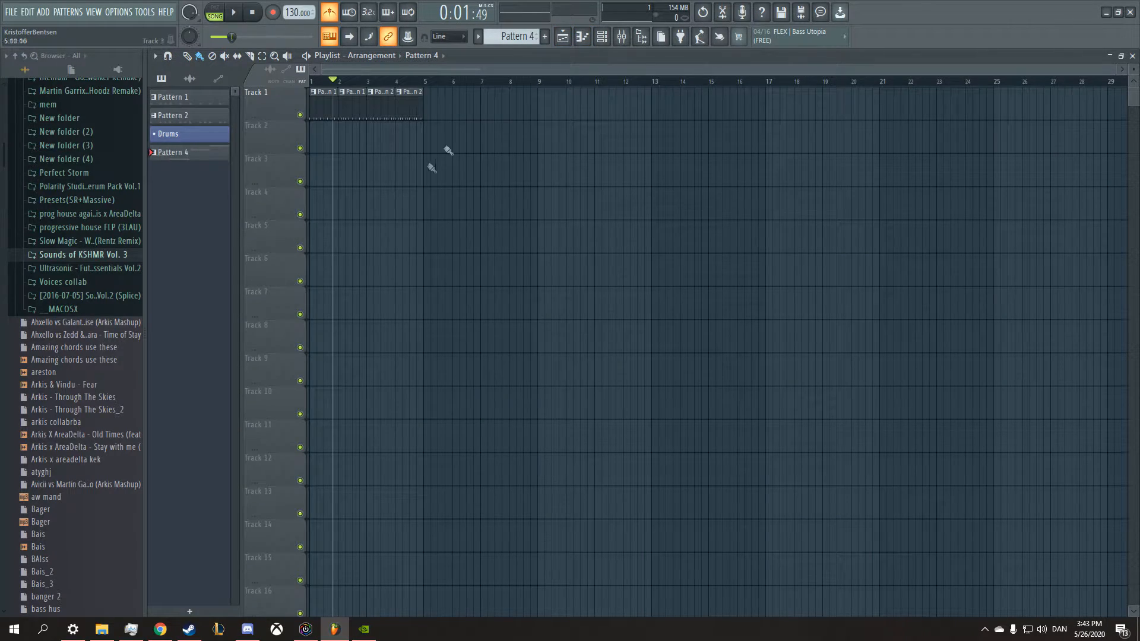
{"action": "left_click", "coordinate": [602, 36]}
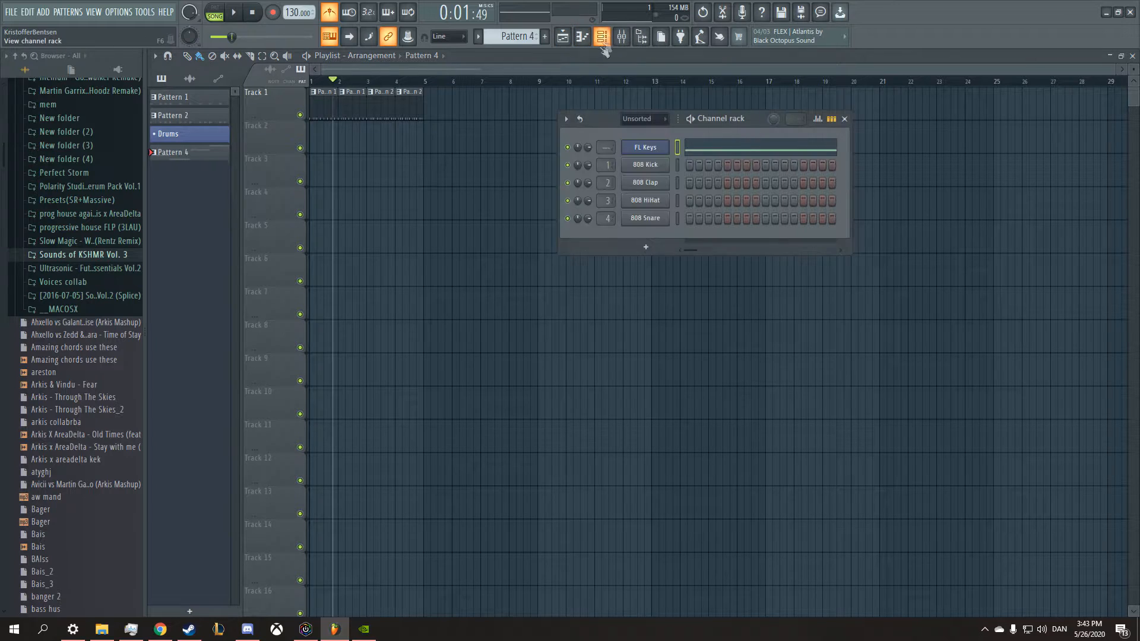
{"action": "left_click", "coordinate": [663, 149]}
{"action": "left_click", "coordinate": [676, 148]}
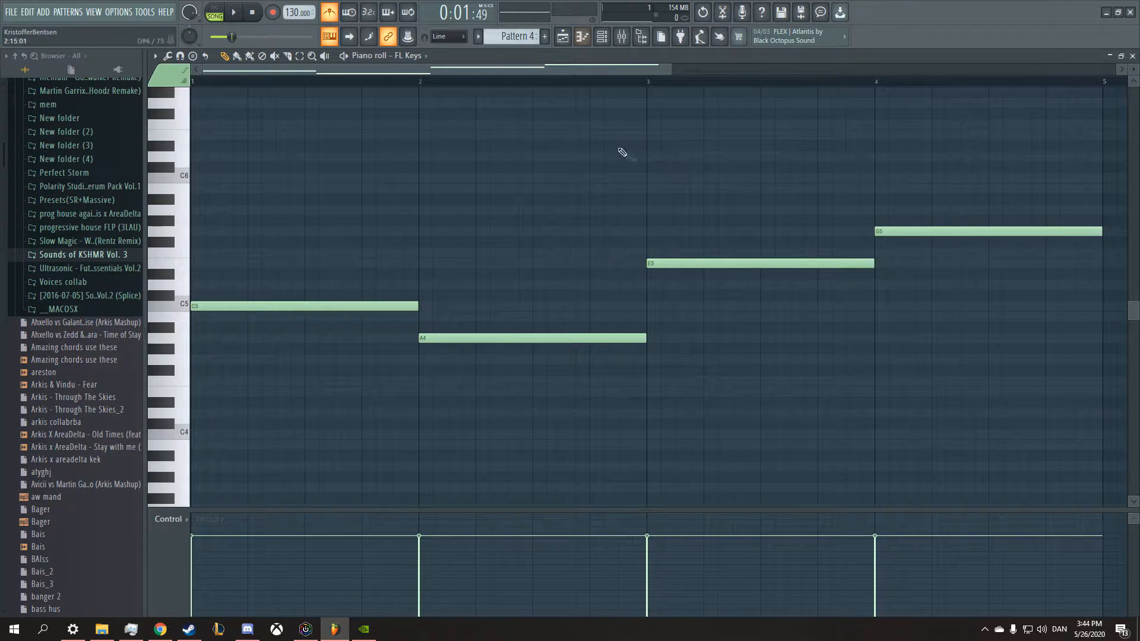
{"action": "left_click", "coordinate": [603, 36]}
{"action": "left_click", "coordinate": [564, 38]}
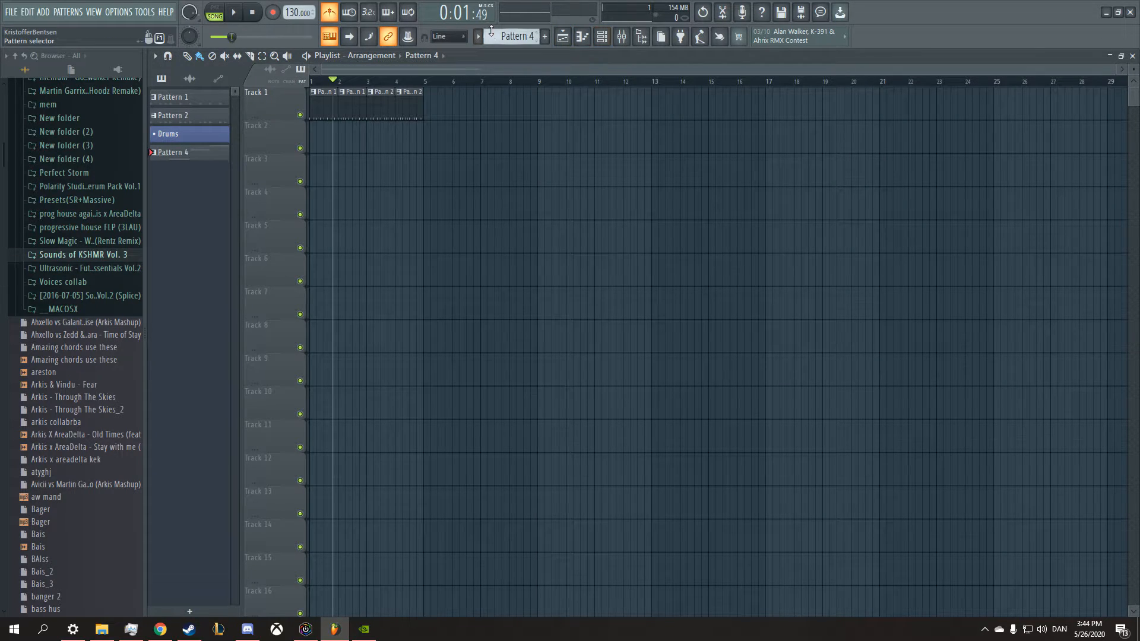
Step: Place Pattern 4 at the start of Track 2 and briefly play the arrangement
{"action": "left_click", "coordinate": [319, 140]}
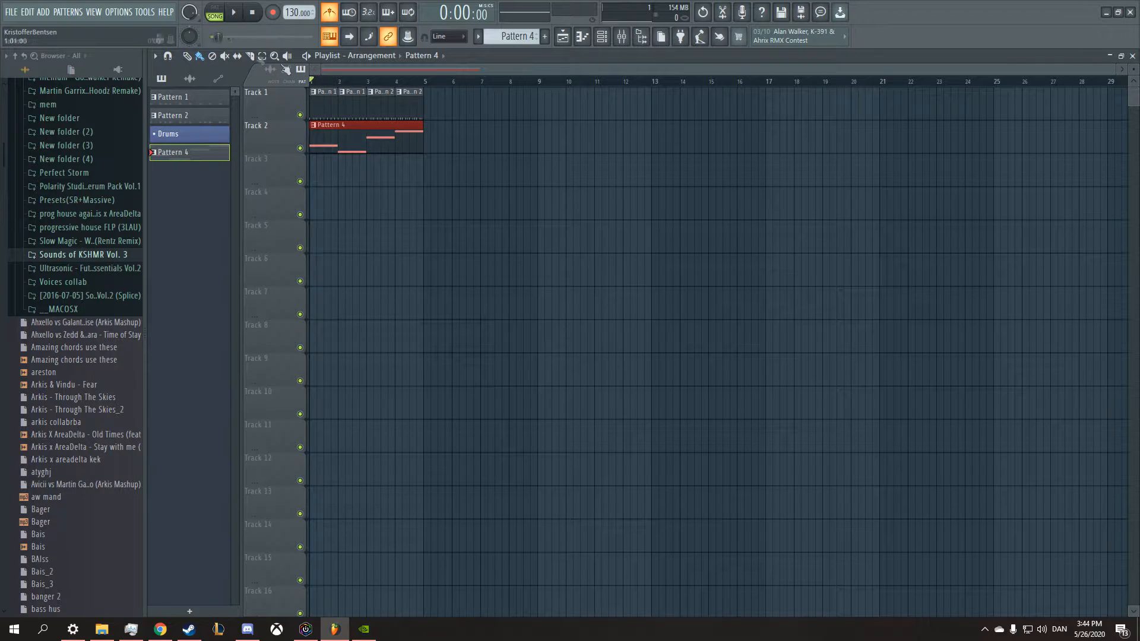
{"action": "left_click", "coordinate": [236, 12]}
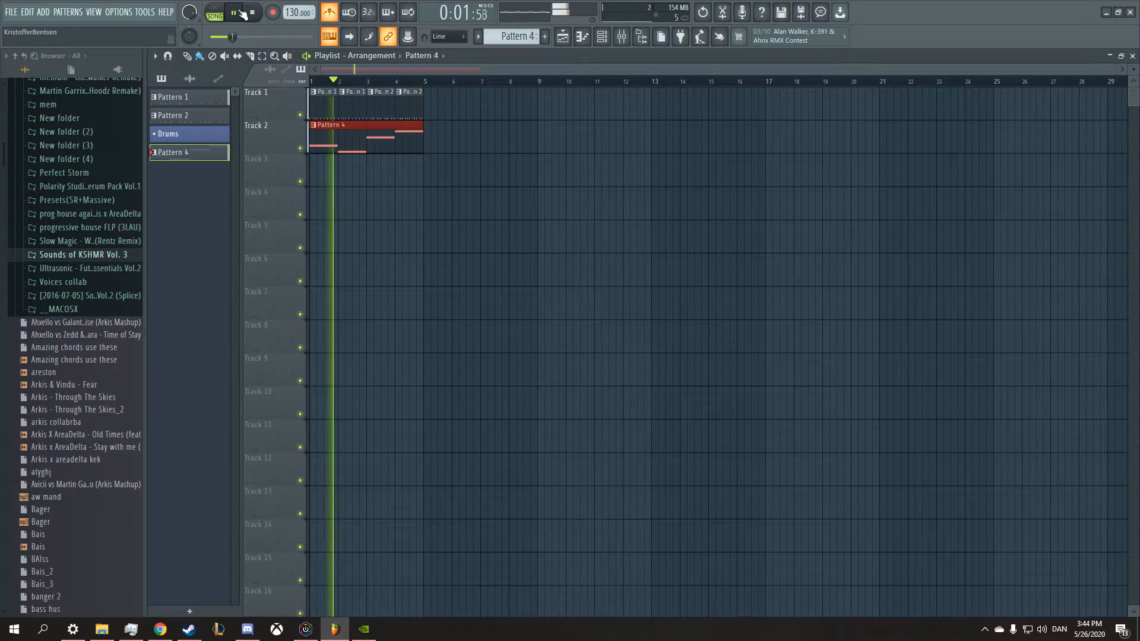
{"action": "left_click", "coordinate": [240, 12]}
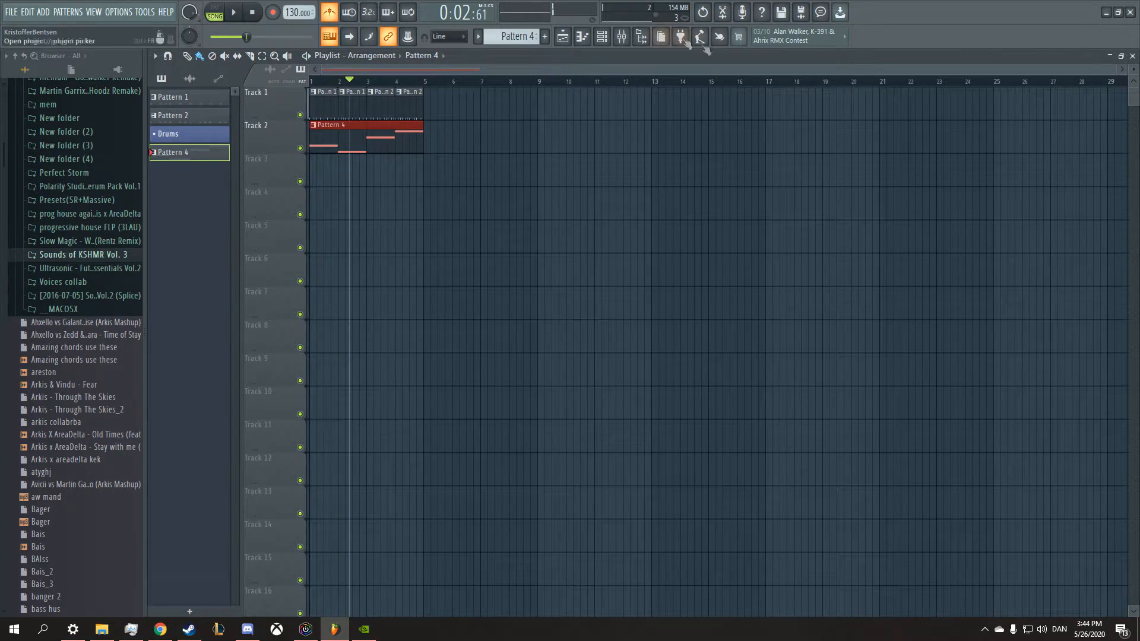
Step: Briefly toggle the mixer, and show the channel rack placed over the empty tracks below the arranged clips
{"action": "left_click", "coordinate": [621, 41]}
{"action": "left_click", "coordinate": [621, 37]}
{"action": "left_click", "coordinate": [599, 39]}
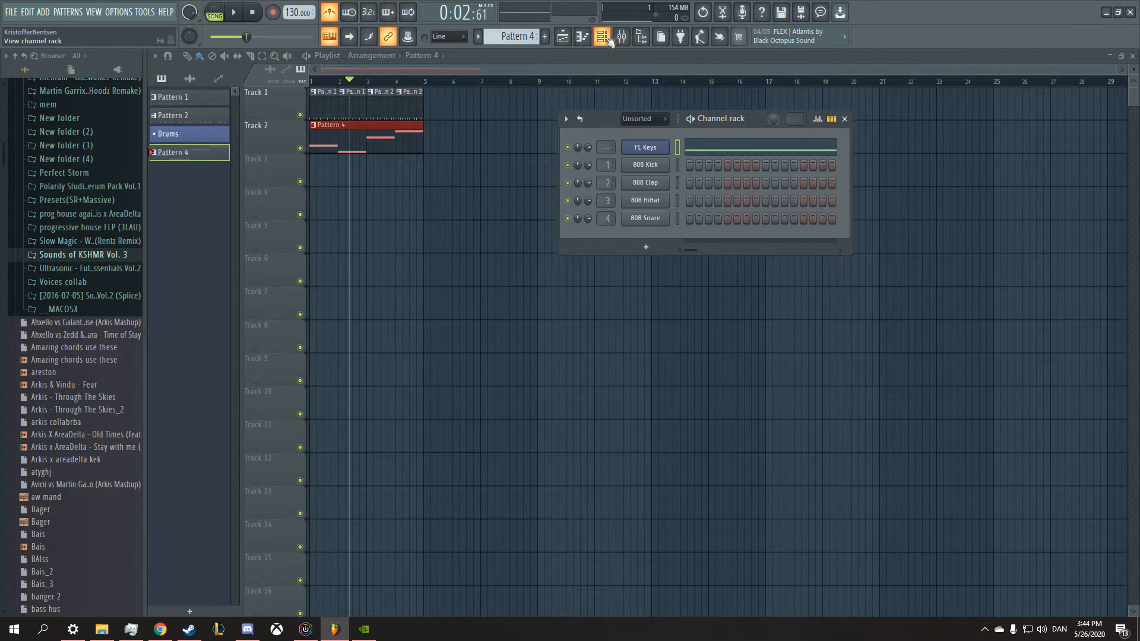
{"action": "left_click_drag", "start_coordinate": [755, 127], "coordinate": [682, 106]}
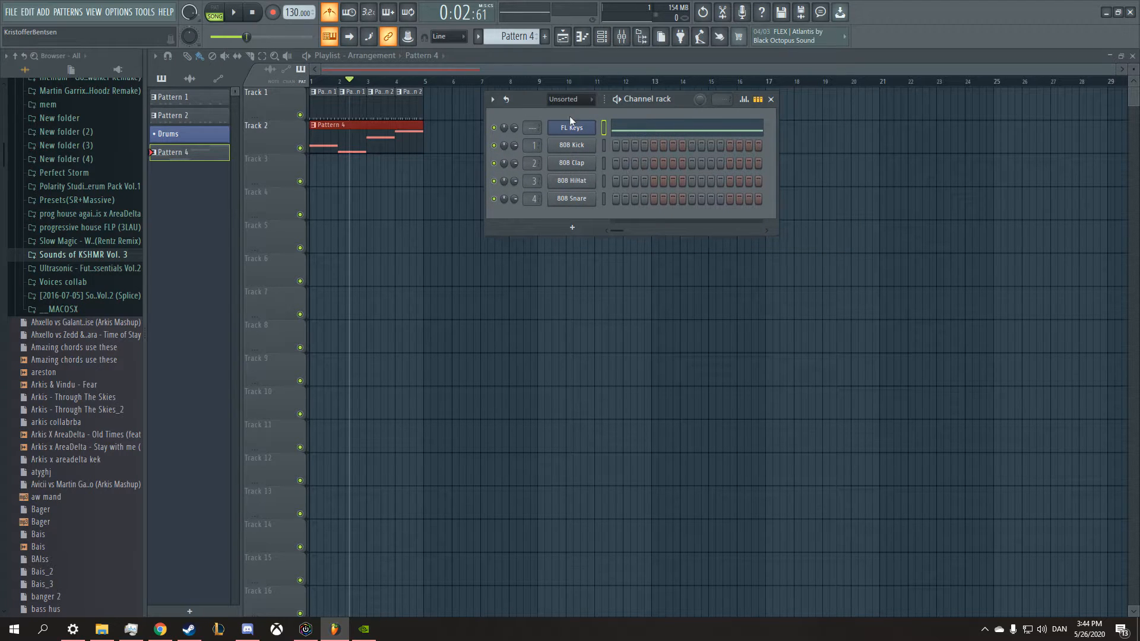
{"action": "left_click_drag", "start_coordinate": [676, 100], "coordinate": [655, 197]}
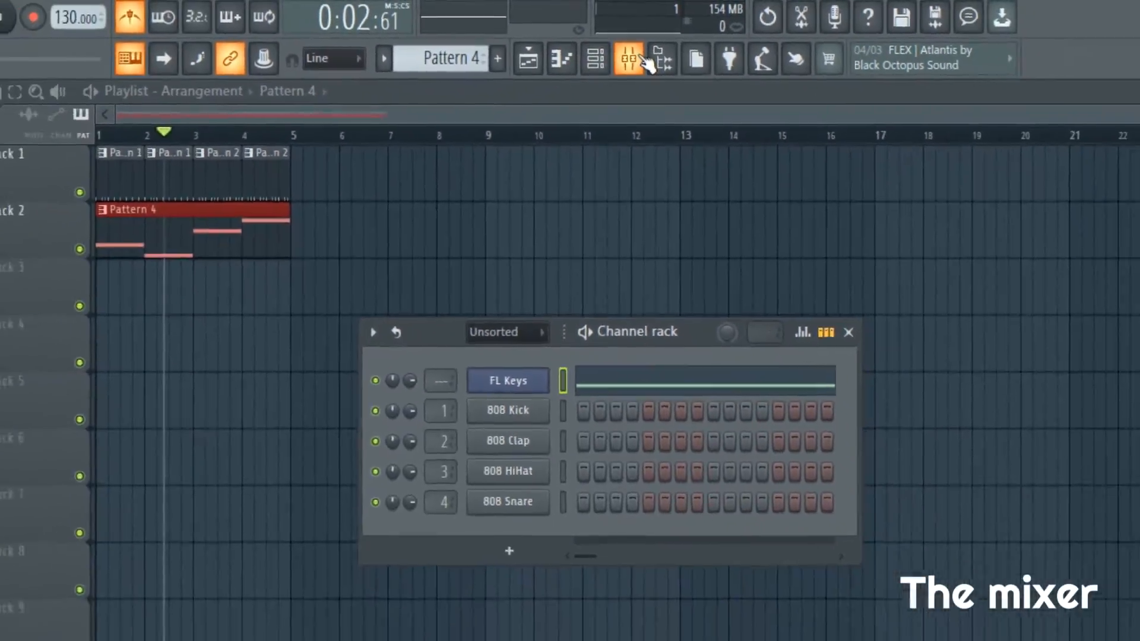
Step: Open the mixer, dock it just beneath the toolbar, and stretch it to nearly the full window height
{"action": "left_click", "coordinate": [640, 58]}
{"action": "left_click_drag", "start_coordinate": [746, 417], "coordinate": [699, 59]}
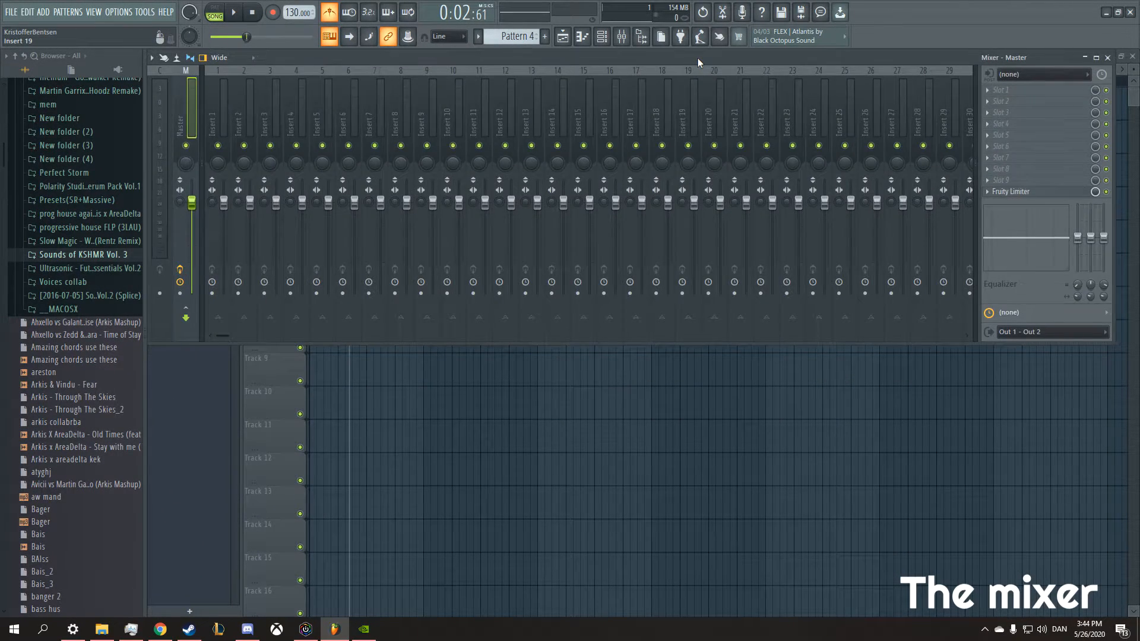
{"action": "left_click_drag", "start_coordinate": [700, 343], "coordinate": [696, 571]}
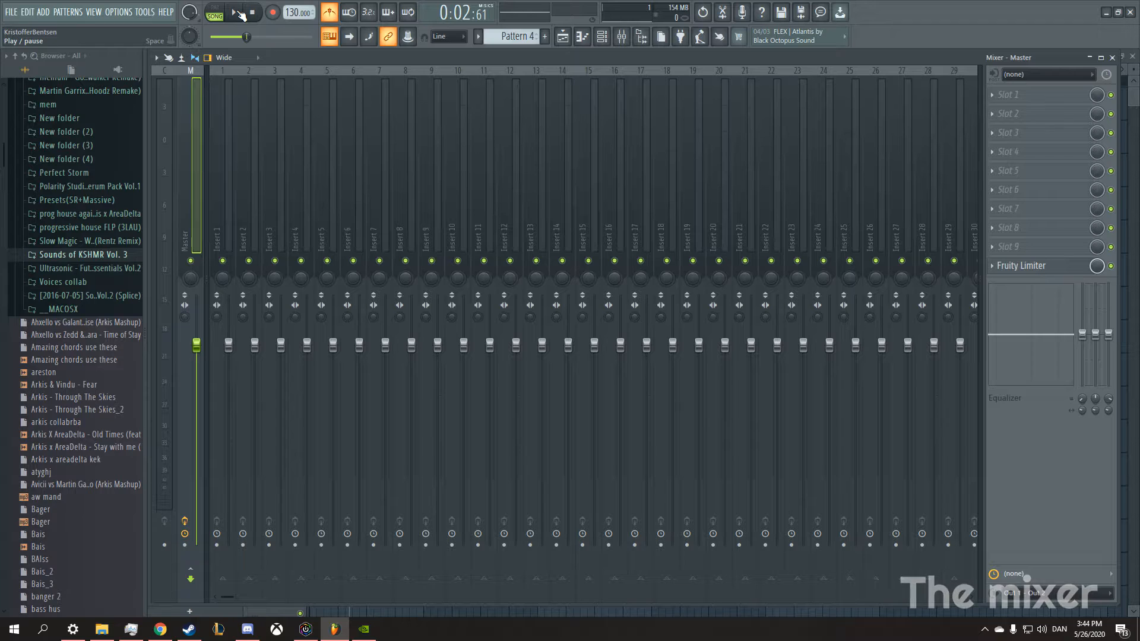
Step: Play the arrangement briefly to examine the level meters of the master and insert tracks
{"action": "left_click", "coordinate": [238, 13]}
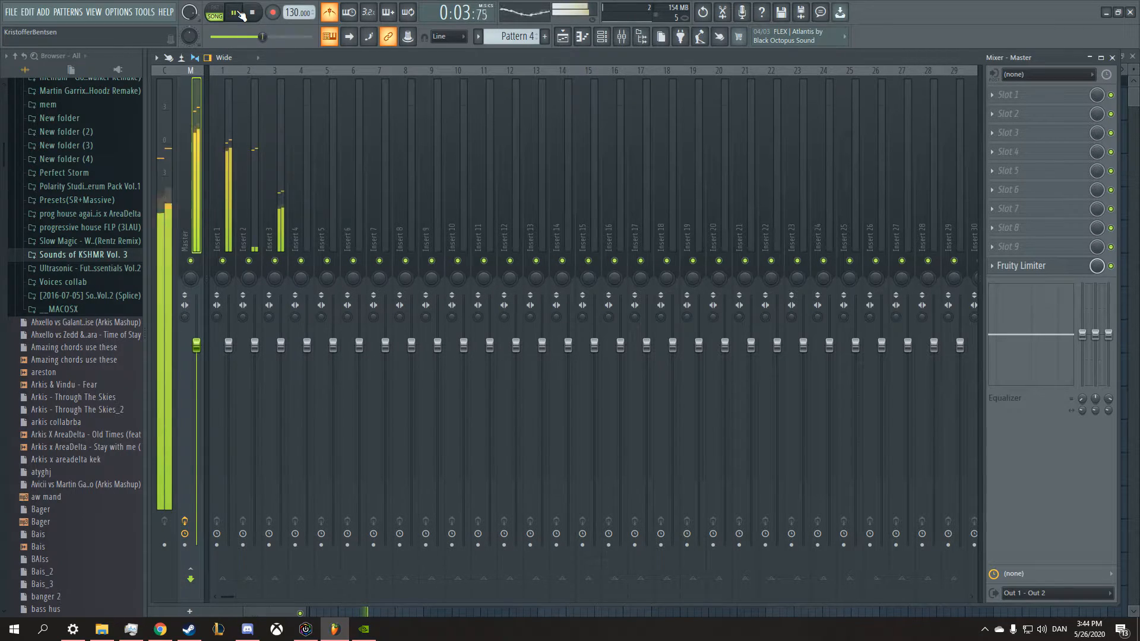
{"action": "left_click", "coordinate": [237, 12]}
{"action": "left_click_drag", "start_coordinate": [215, 194], "coordinate": [190, 180]}
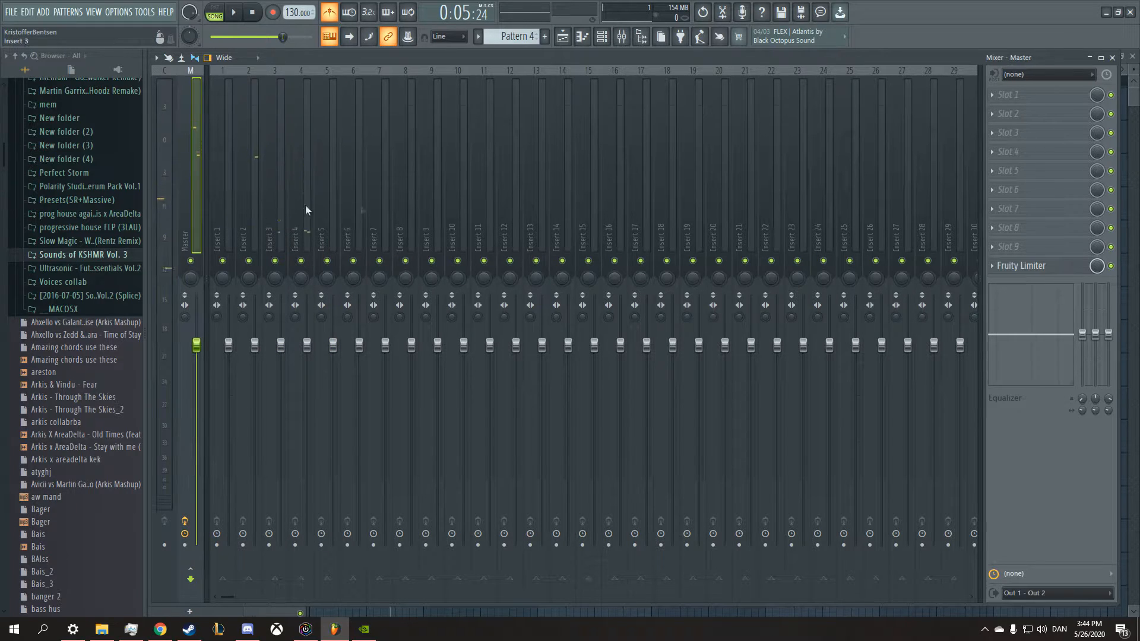
Step: Open the master track's Fruity Limiter, center its window over the mixer, and play the arrangement through it
{"action": "left_click", "coordinate": [1046, 270]}
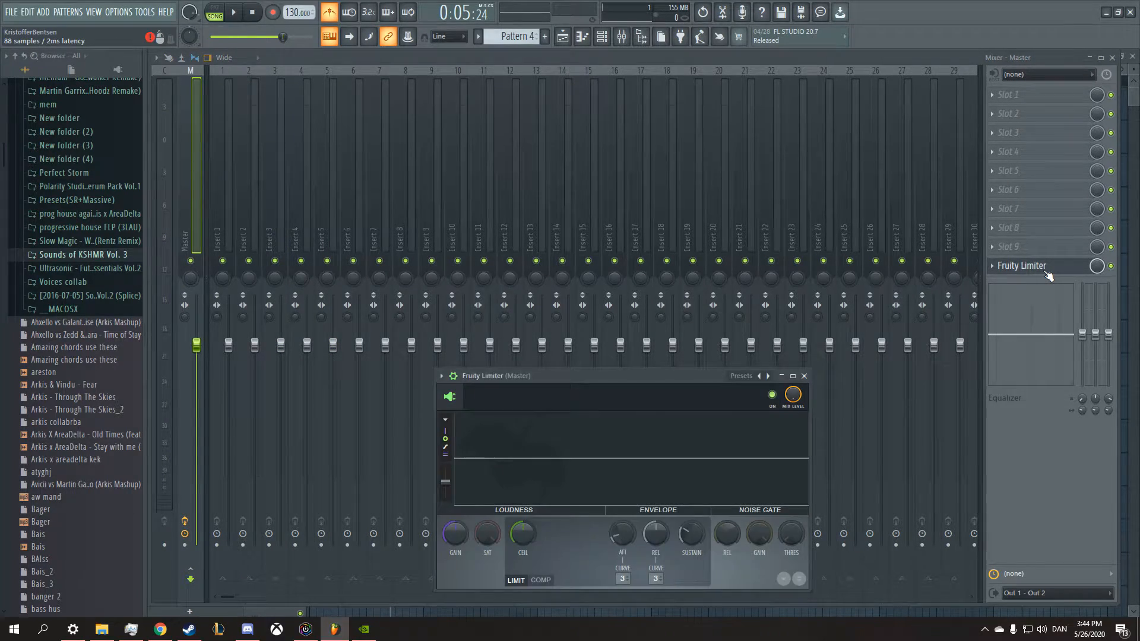
{"action": "left_click_drag", "start_coordinate": [549, 385], "coordinate": [504, 224]}
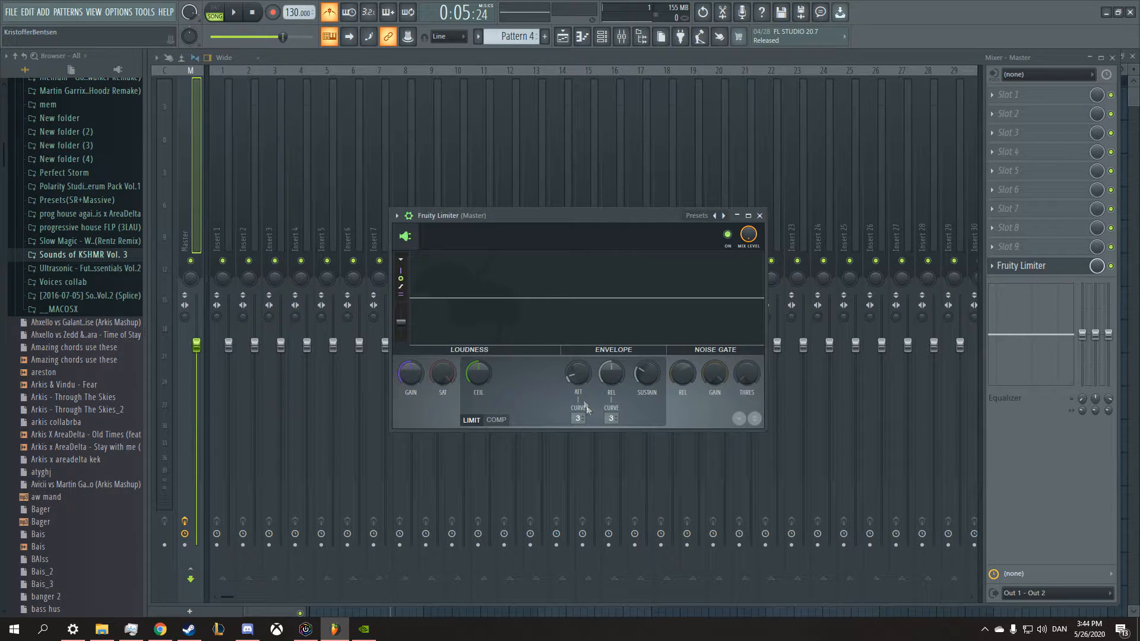
{"action": "left_click", "coordinate": [233, 13]}
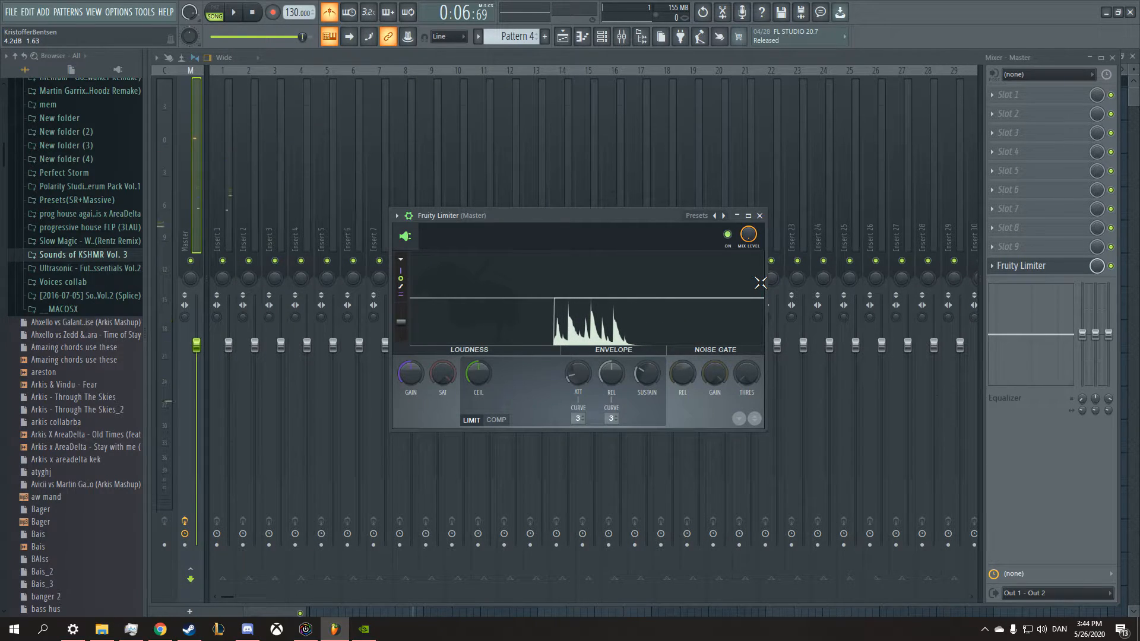
Step: Compare playback with the master's Fruity Limiter on and off, leaving it bypassed, and reopen the limiter's window
{"action": "left_click", "coordinate": [1112, 269]}
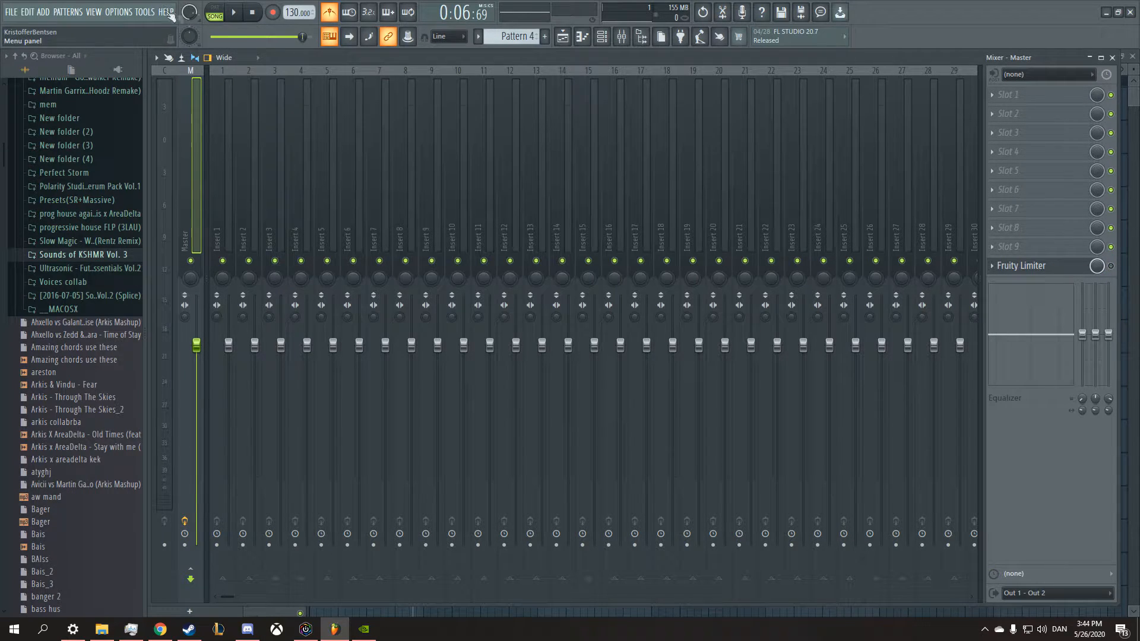
{"action": "key", "text": "space"}
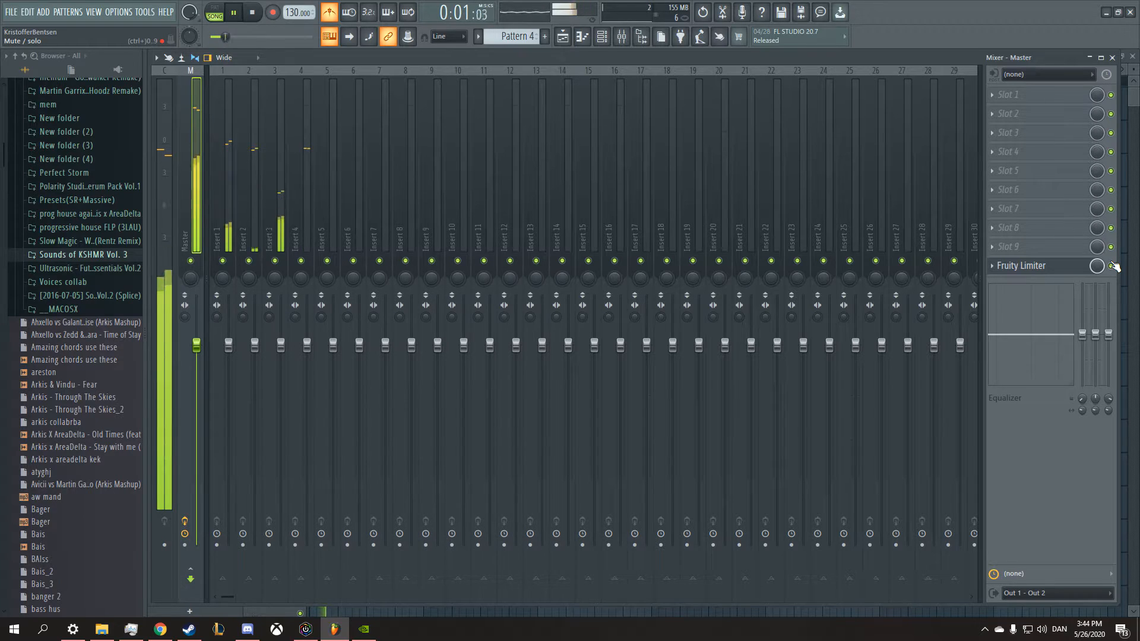
{"action": "left_click", "coordinate": [1112, 266]}
{"action": "key", "text": "space"}
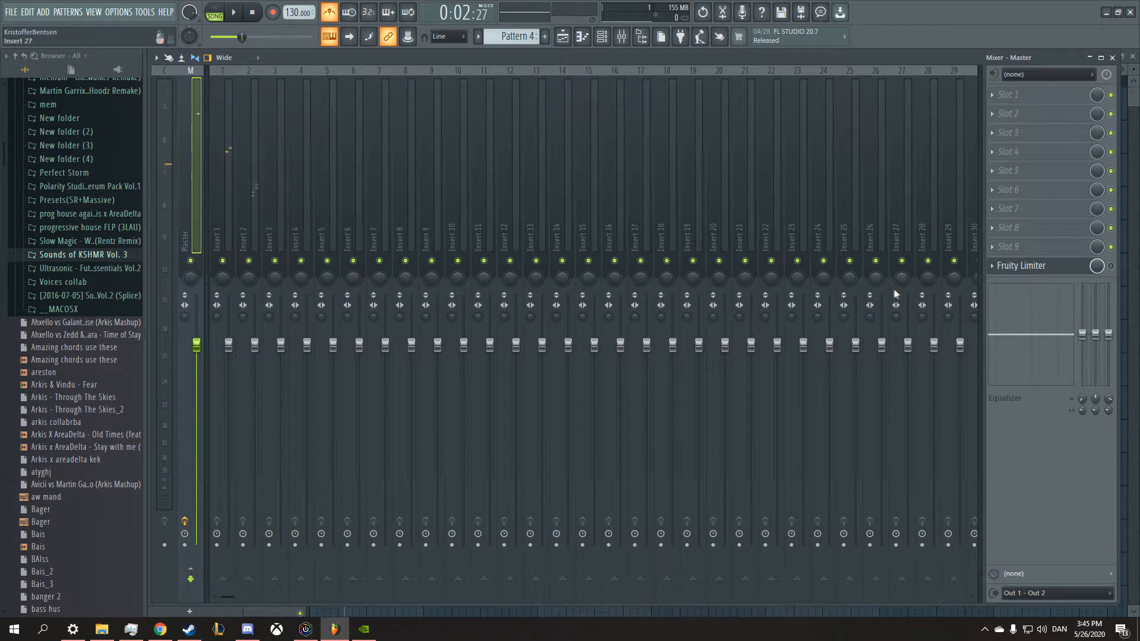
{"action": "left_click", "coordinate": [1042, 266]}
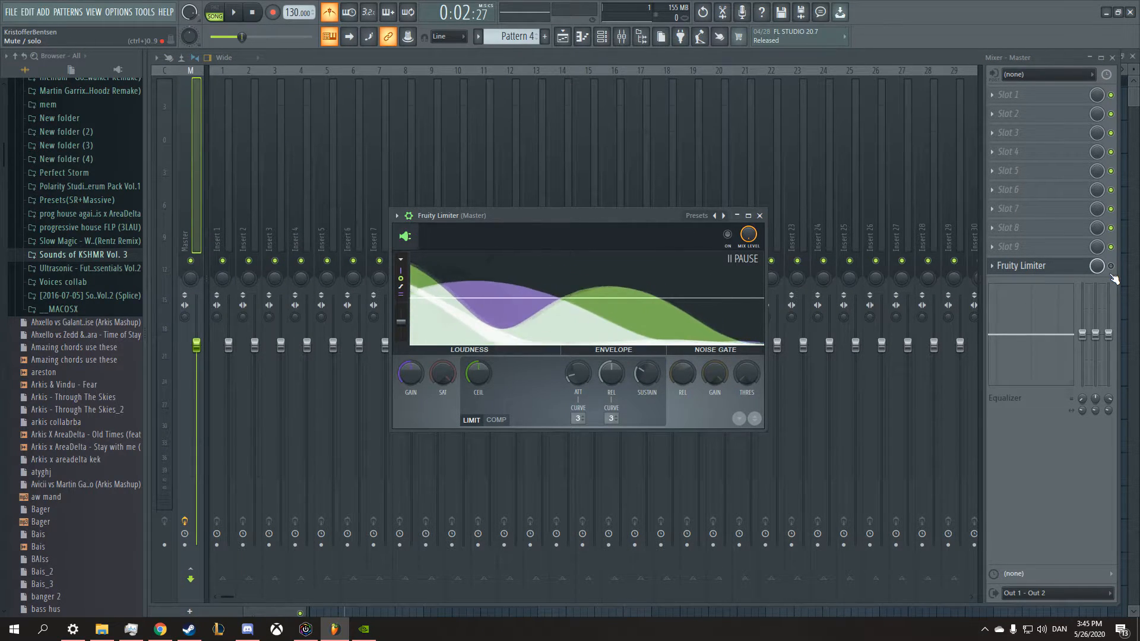
Step: Select mixer track Insert 1 and play the arrangement with only the 808 Kick soloed, showing Pattern 1 in the channel rack
{"action": "left_click", "coordinate": [223, 180]}
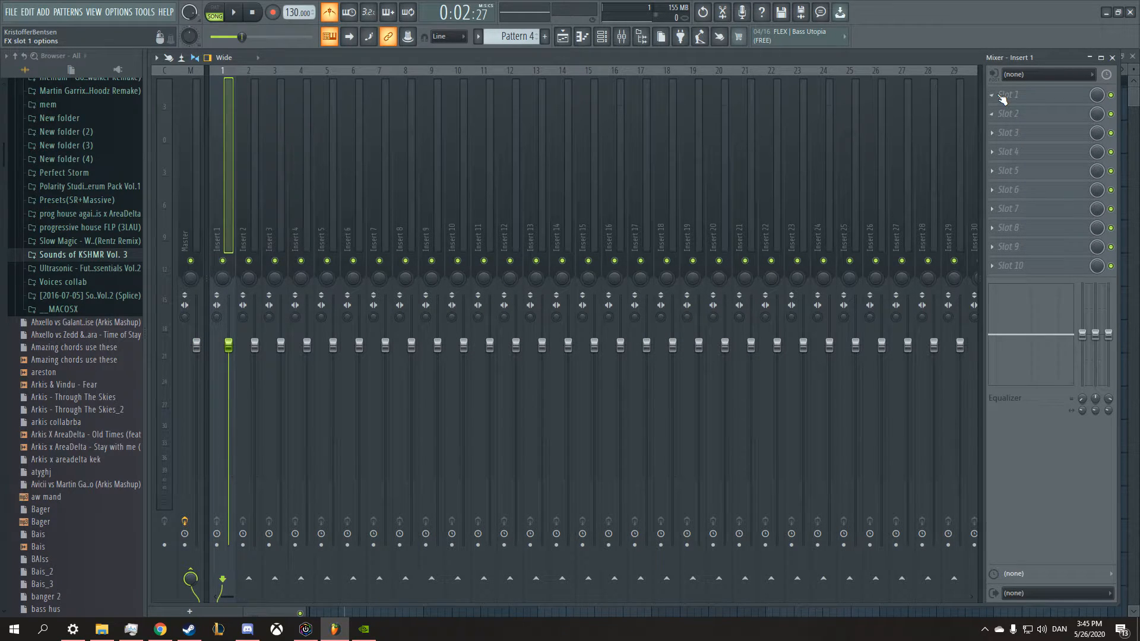
{"action": "left_click", "coordinate": [611, 38]}
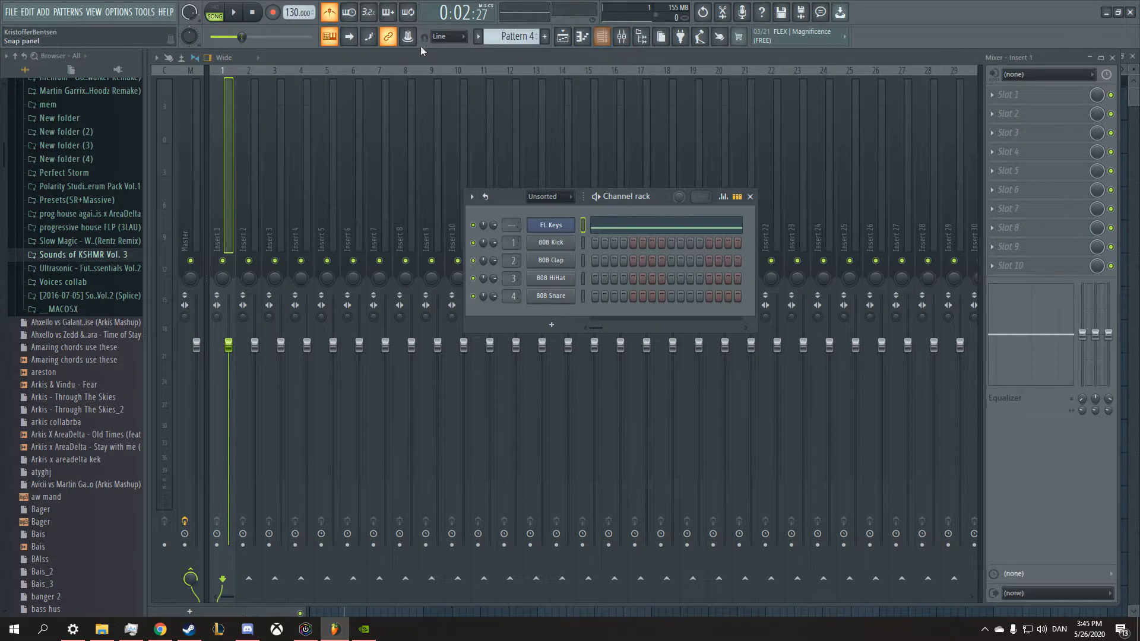
{"action": "left_click", "coordinate": [573, 197]}
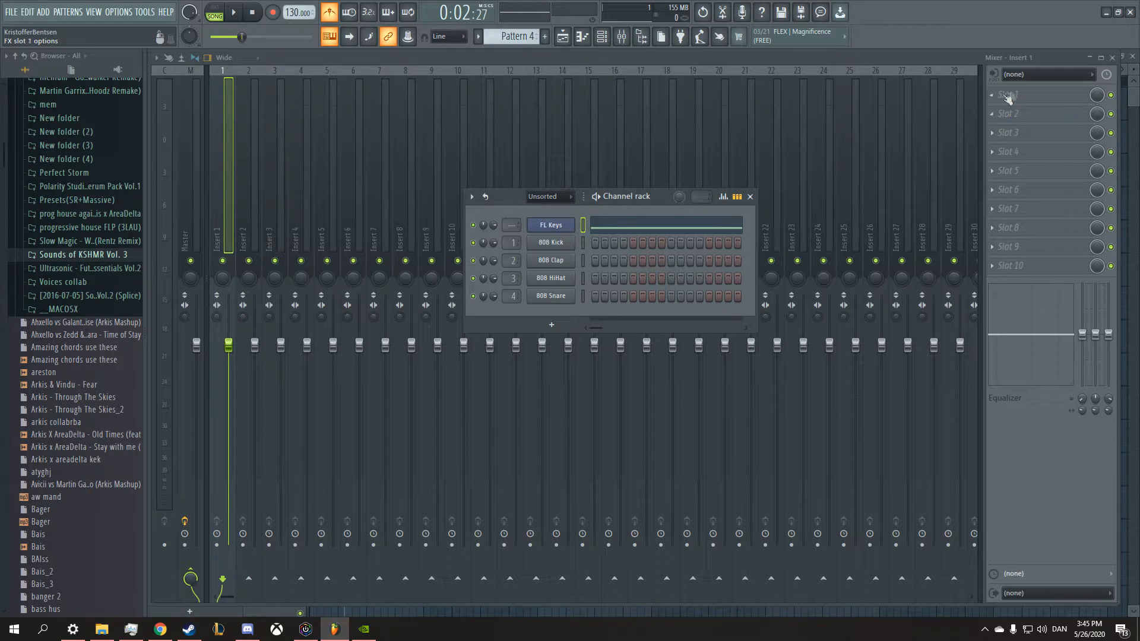
{"action": "left_click", "coordinate": [552, 226]}
{"action": "left_click", "coordinate": [552, 200]}
{"action": "left_click", "coordinate": [555, 226]}
{"action": "scroll", "coordinate": [518, 36], "scroll_direction": "up", "scroll_amount": 3}
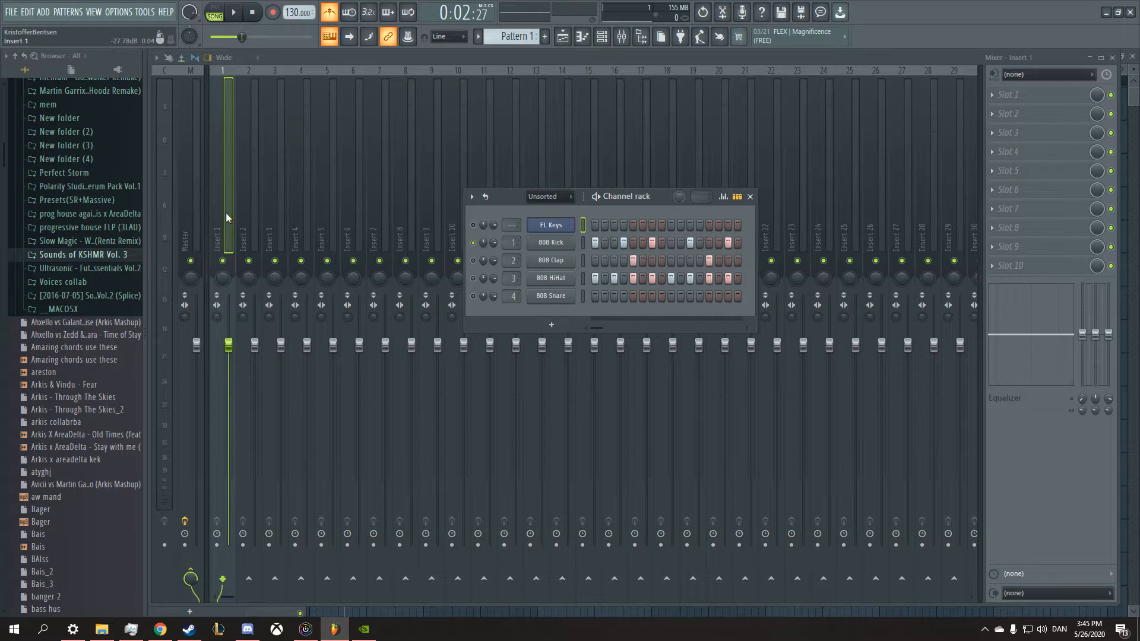
{"action": "left_click", "coordinate": [235, 13]}
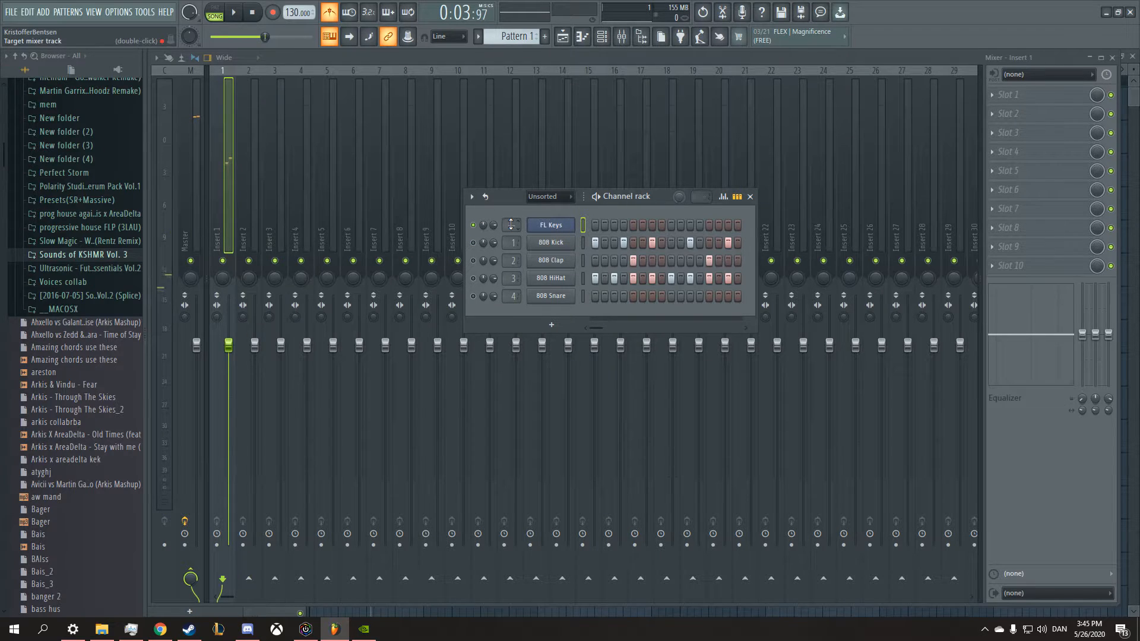
Step: Route the soloed FL Keys channel to mixer track 5, select Pattern 4, and play the arrangement briefly through that track
{"action": "scroll", "coordinate": [512, 225], "scroll_direction": "up", "scroll_amount": 5}
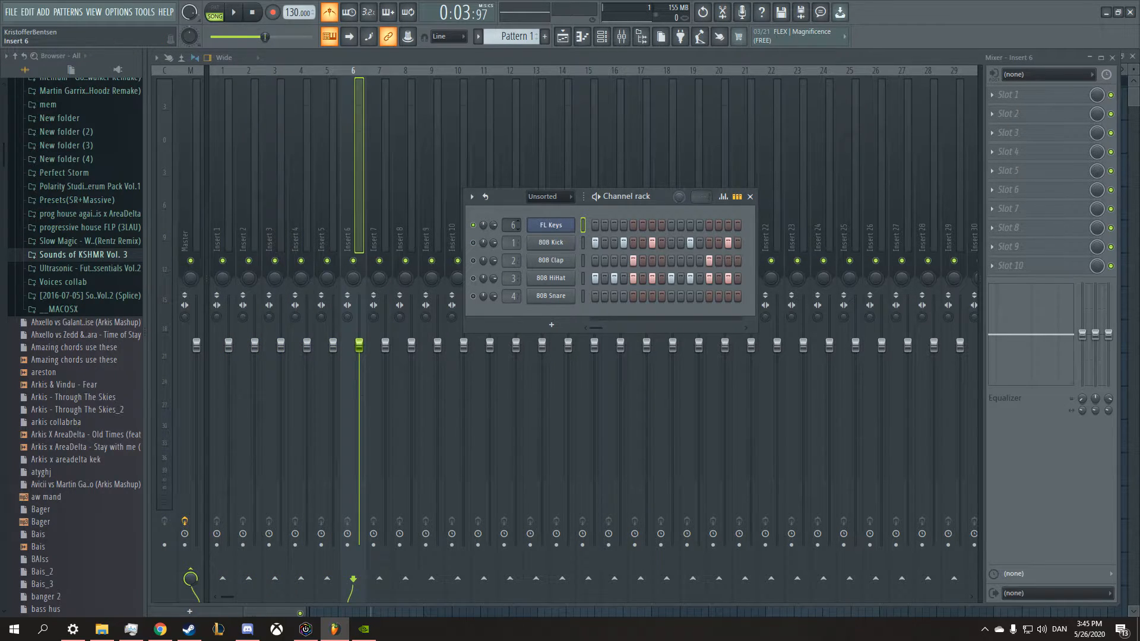
{"action": "scroll", "coordinate": [512, 225], "scroll_direction": "down", "scroll_amount": 1}
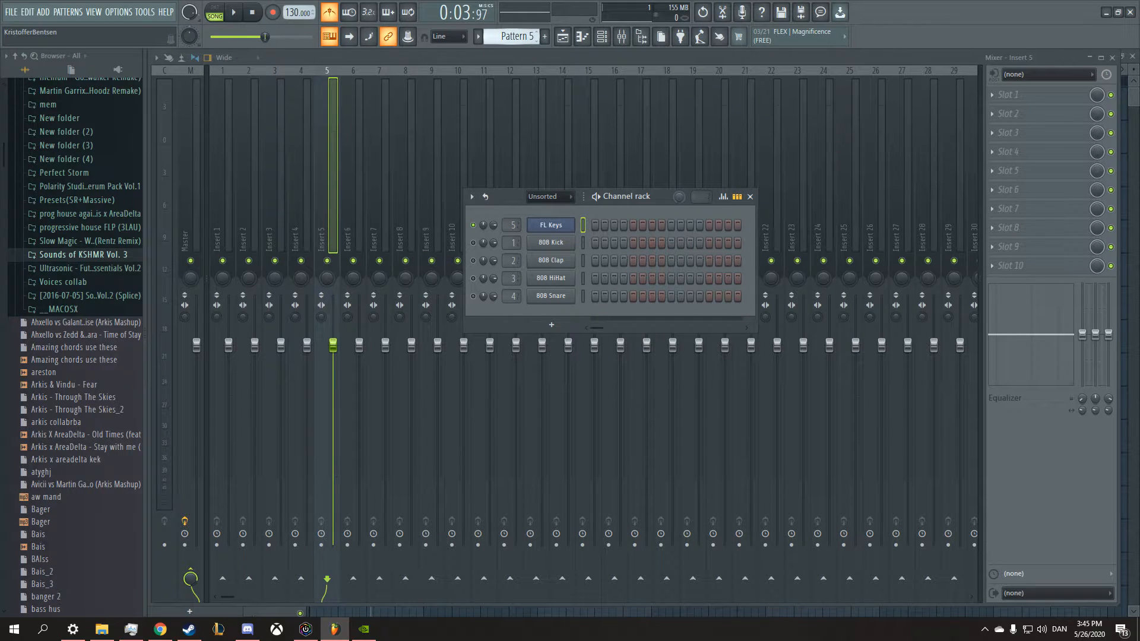
{"action": "scroll", "coordinate": [512, 36], "scroll_direction": "up", "scroll_amount": 3}
{"action": "left_click", "coordinate": [235, 13]}
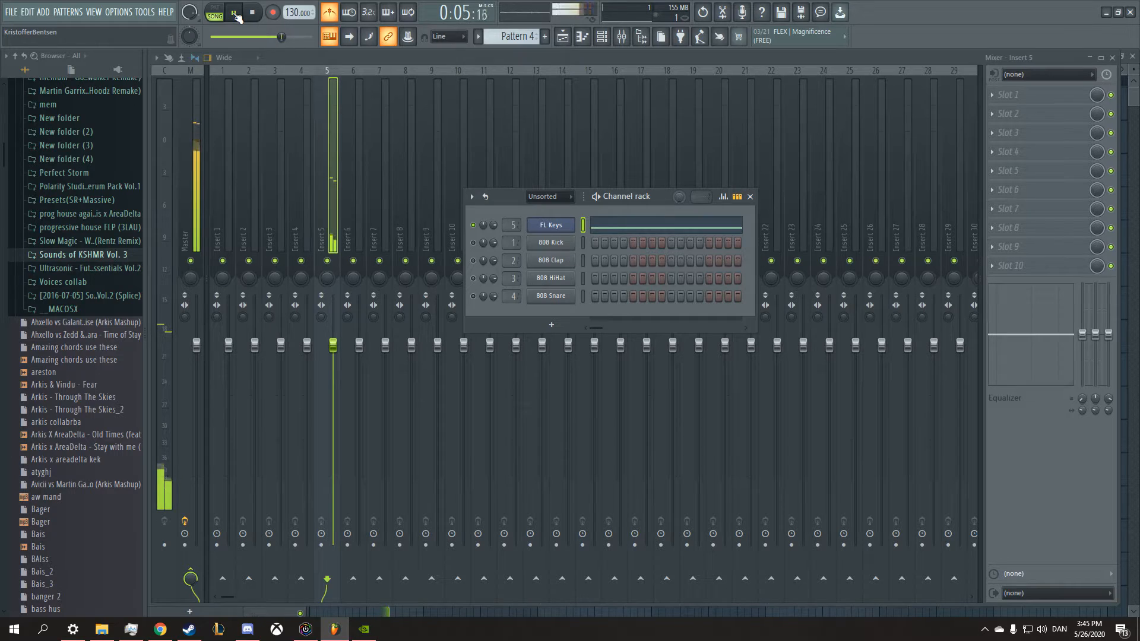
{"action": "left_click", "coordinate": [235, 13]}
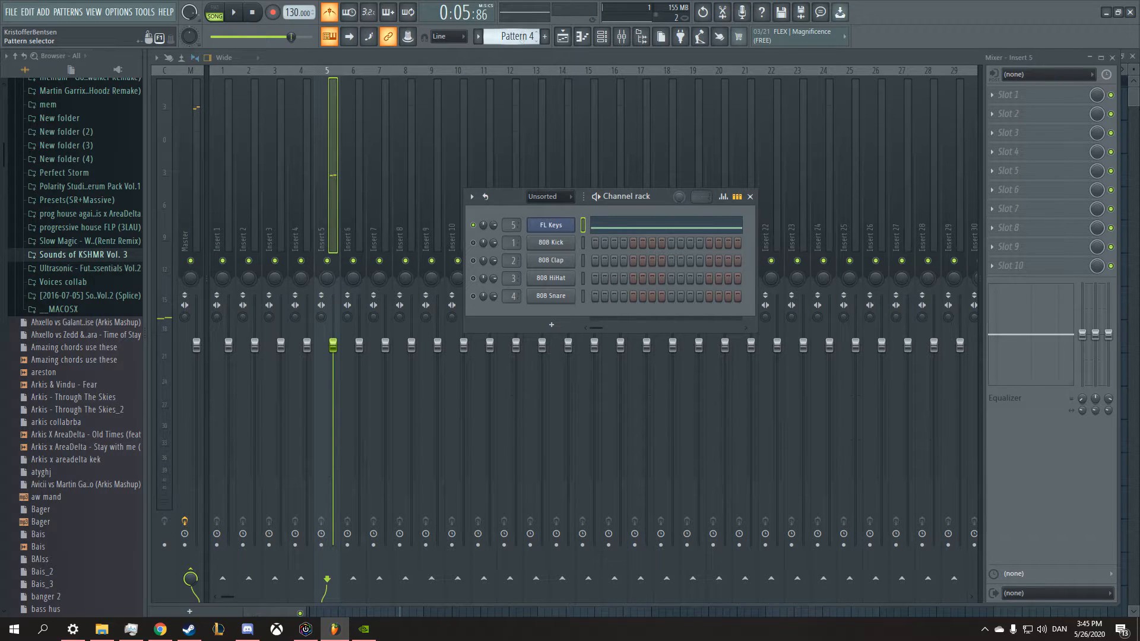
Step: Hide the channel rack and load Fruity Filter into the first effect slot of Insert 5
{"action": "right_click", "coordinate": [570, 226]}
{"action": "key", "text": "Escape"}
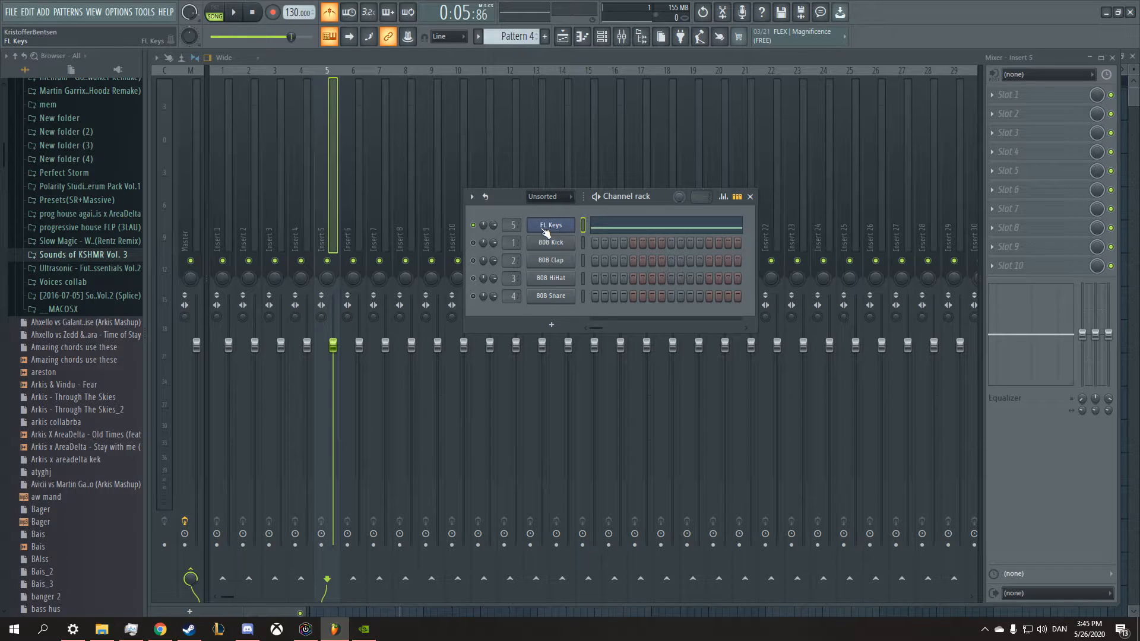
{"action": "key", "text": "F6"}
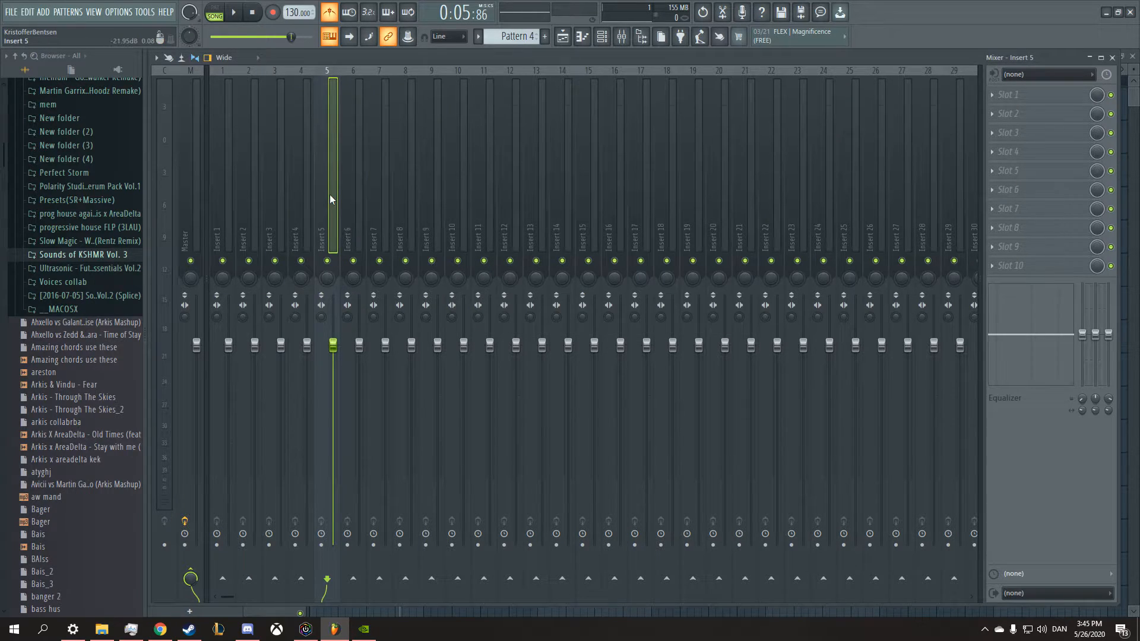
{"action": "left_click", "coordinate": [1007, 94]}
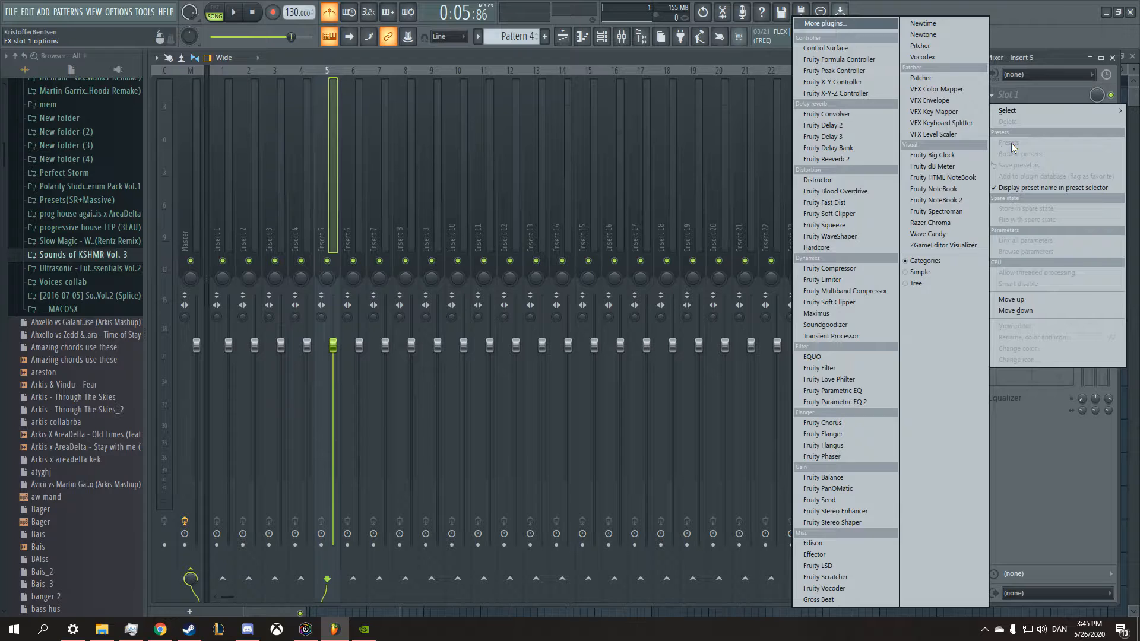
{"action": "mouse_move", "coordinate": [1013, 110]}
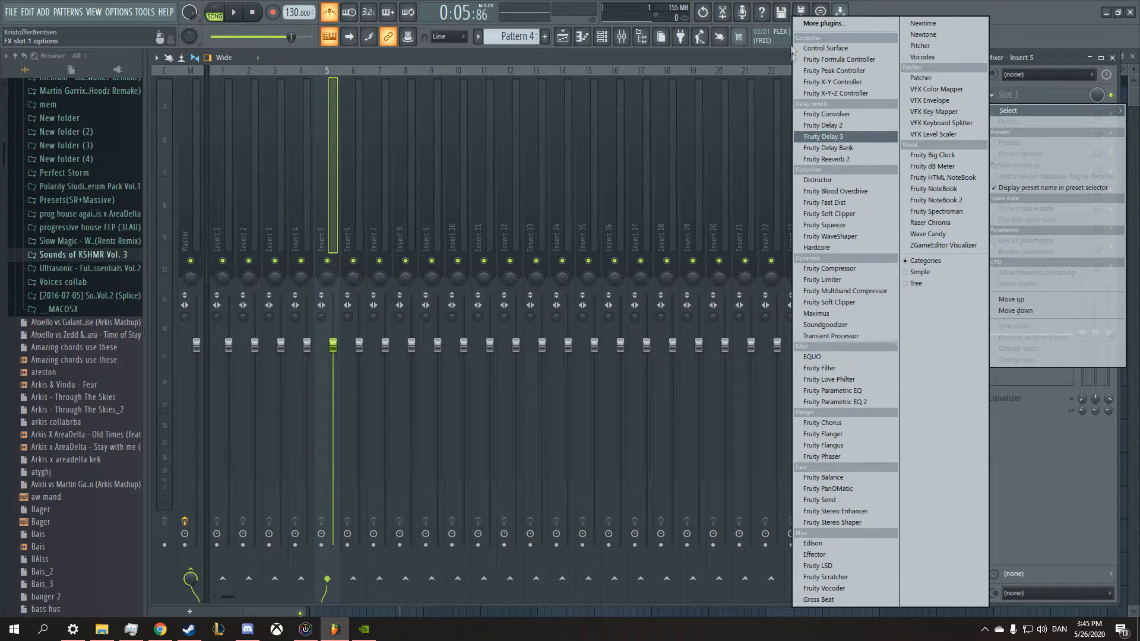
{"action": "left_click", "coordinate": [829, 367]}
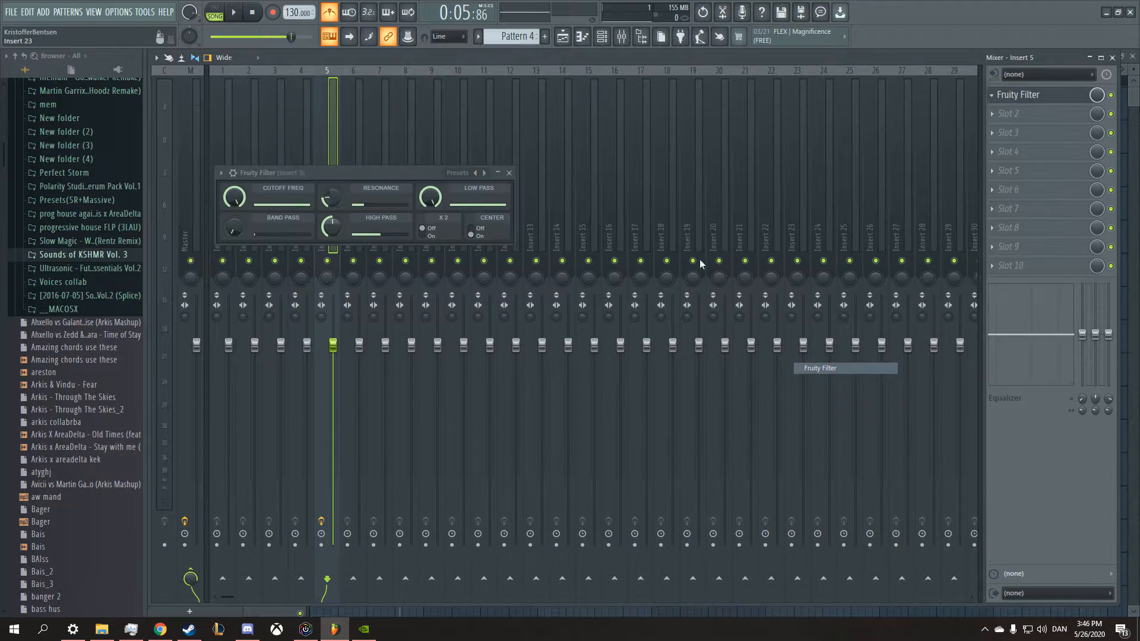
Step: Play the FL Keys through Fruity Filter while varying its cutoff frequency, with the channel rack shown
{"action": "left_click", "coordinate": [602, 37]}
{"action": "left_click", "coordinate": [236, 13]}
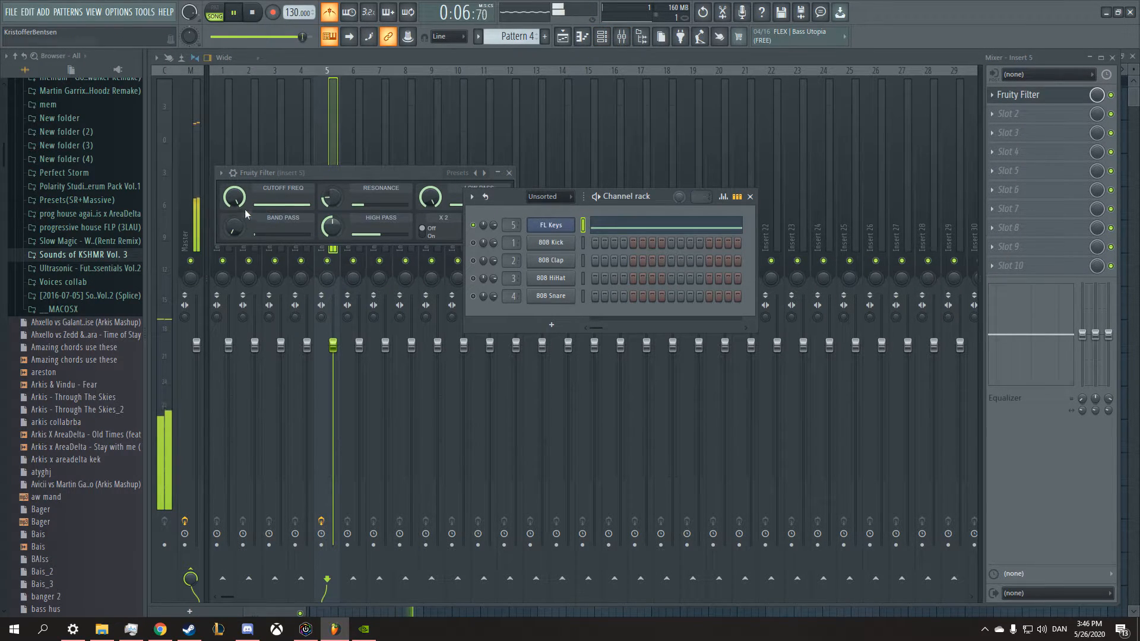
{"action": "mouse_move", "coordinate": [235, 198]}
{"action": "left_mouse_down"}
{"action": "mouse_move", "coordinate": [236, 229]}
{"action": "mouse_move", "coordinate": [236, 201]}
{"action": "left_mouse_up"}
{"action": "key", "text": "space"}
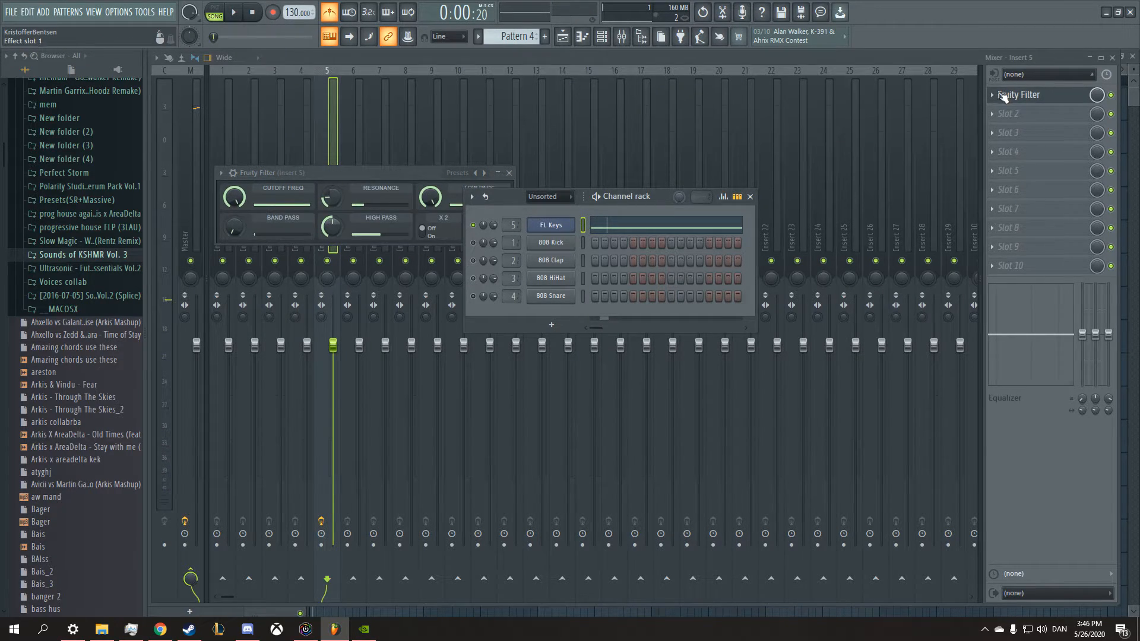
Step: Replace the Fruity Filter on Insert 5 with Fruity Reeverb 2 and start playback through it
{"action": "left_click", "coordinate": [993, 94]}
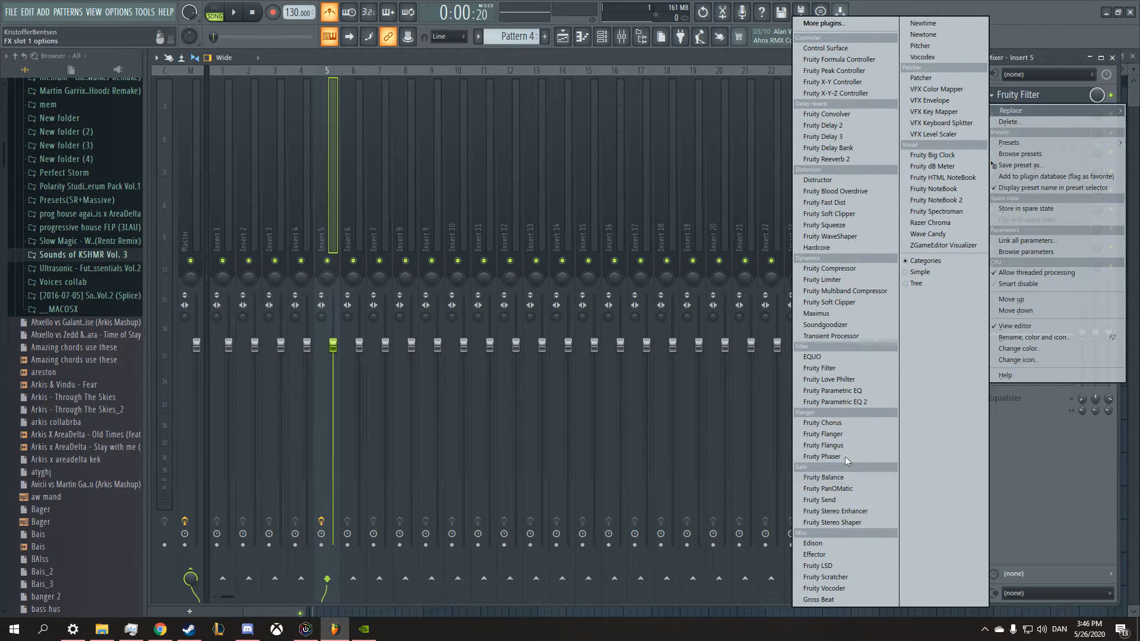
{"action": "left_click", "coordinate": [838, 159]}
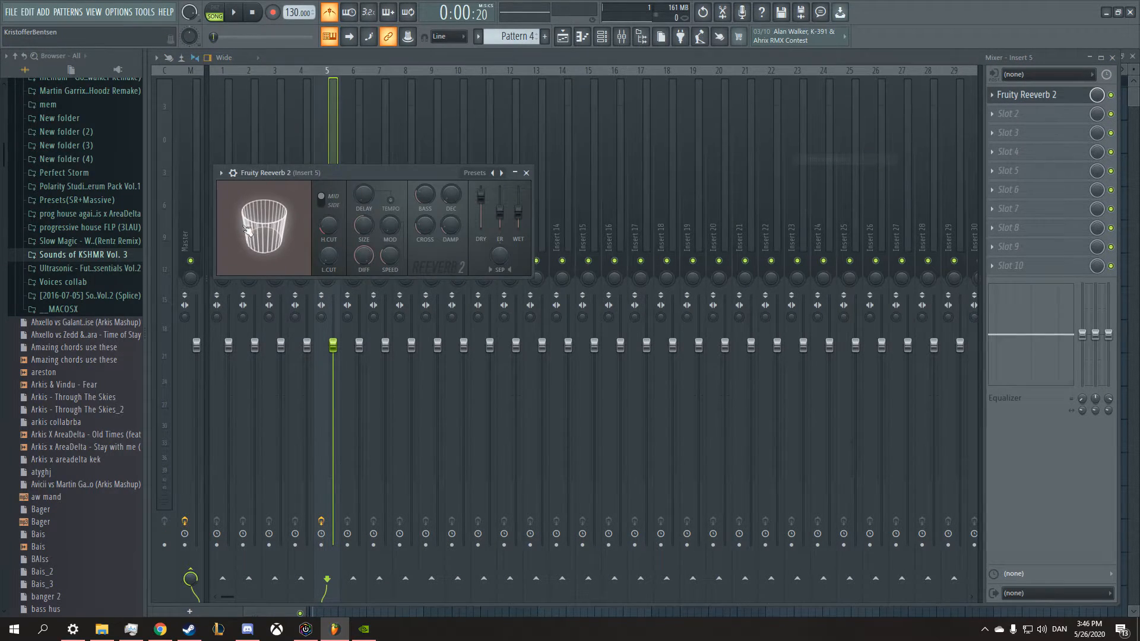
{"action": "key", "text": "space"}
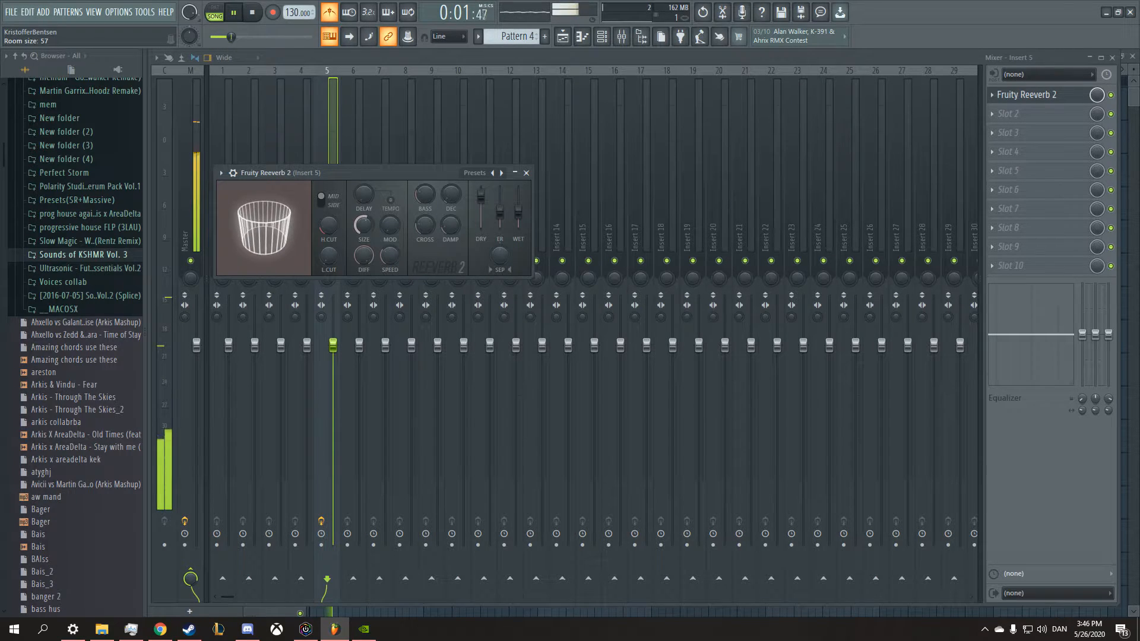
Step: Load the Cathedral preset in Fruity Reeverb 2 with the wet level at about 109%, shift its window aside, and pause playback
{"action": "left_click", "coordinate": [221, 173]}
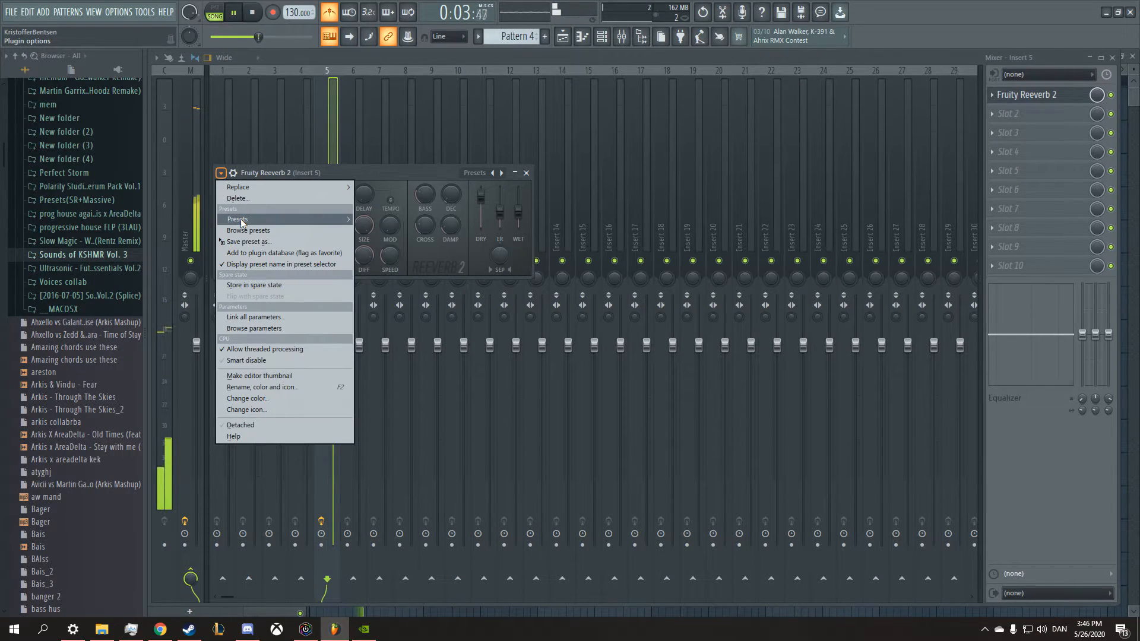
{"action": "mouse_move", "coordinate": [309, 219]}
{"action": "left_click", "coordinate": [379, 221]}
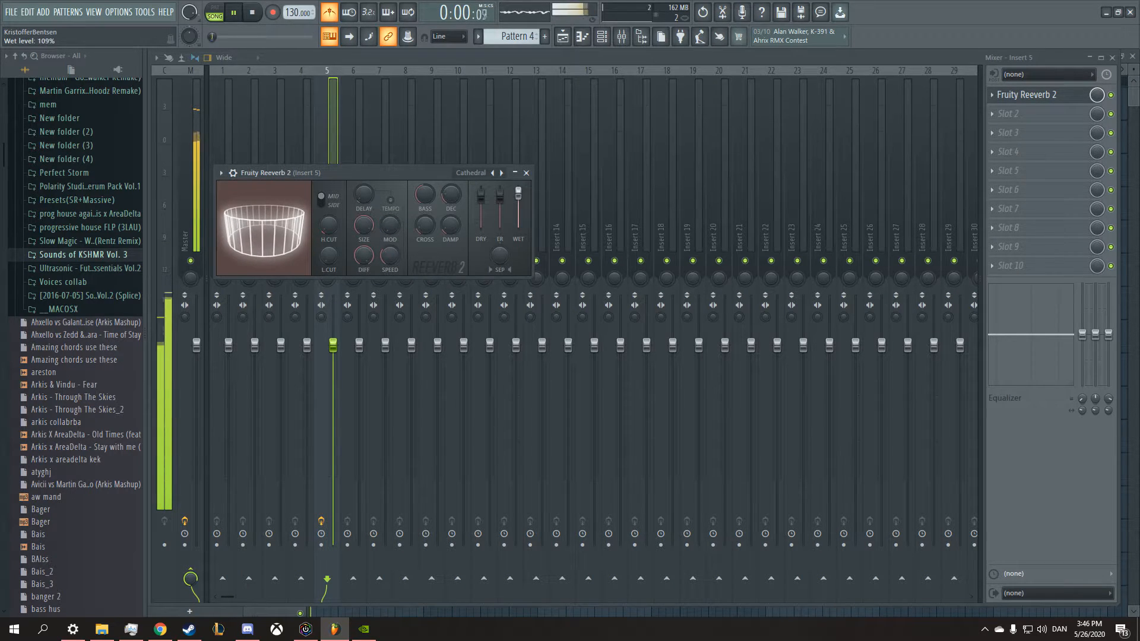
{"action": "left_click_drag", "start_coordinate": [428, 173], "coordinate": [724, 157]}
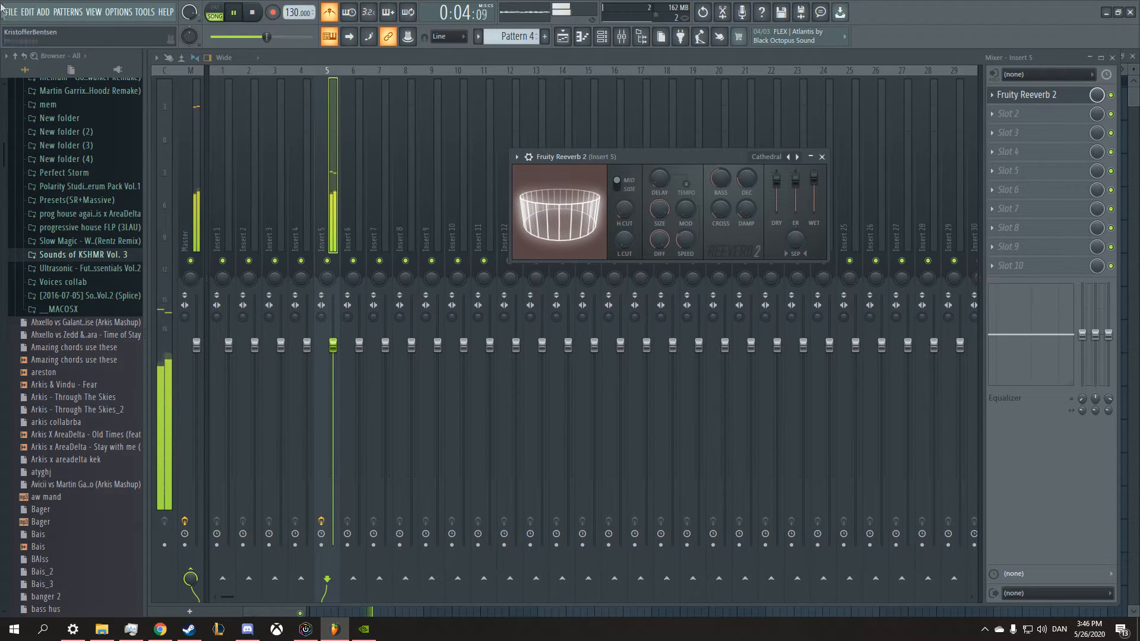
{"action": "left_click", "coordinate": [233, 13]}
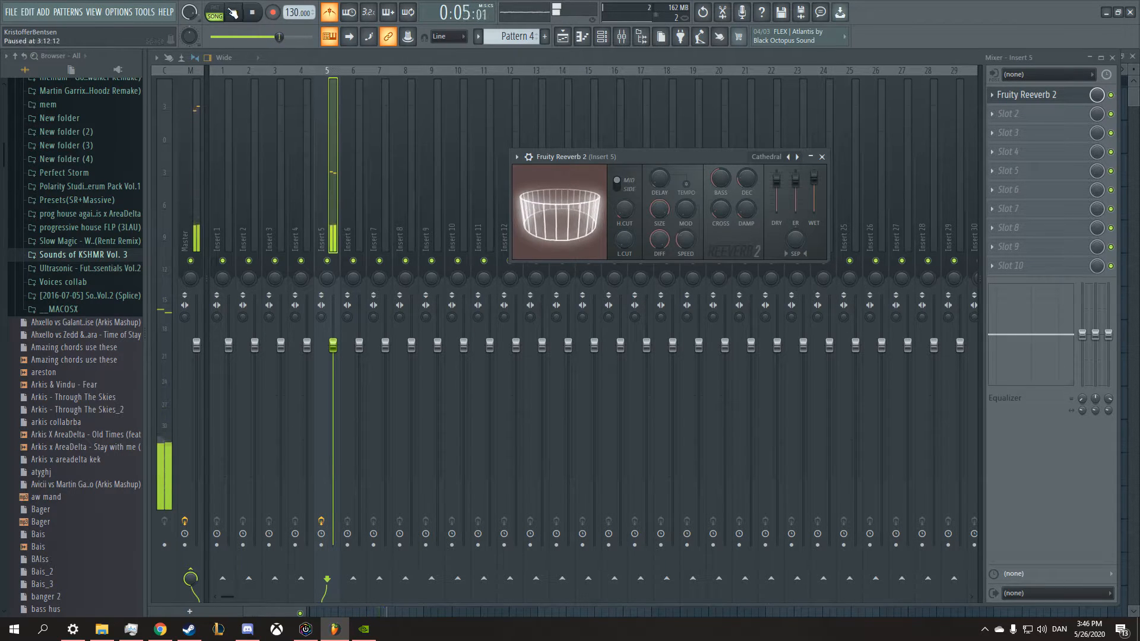
Step: Select the next empty pattern, Pattern 5, and switch from the mixer to the playlist
{"action": "left_click", "coordinate": [601, 37]}
{"action": "left_click", "coordinate": [633, 43]}
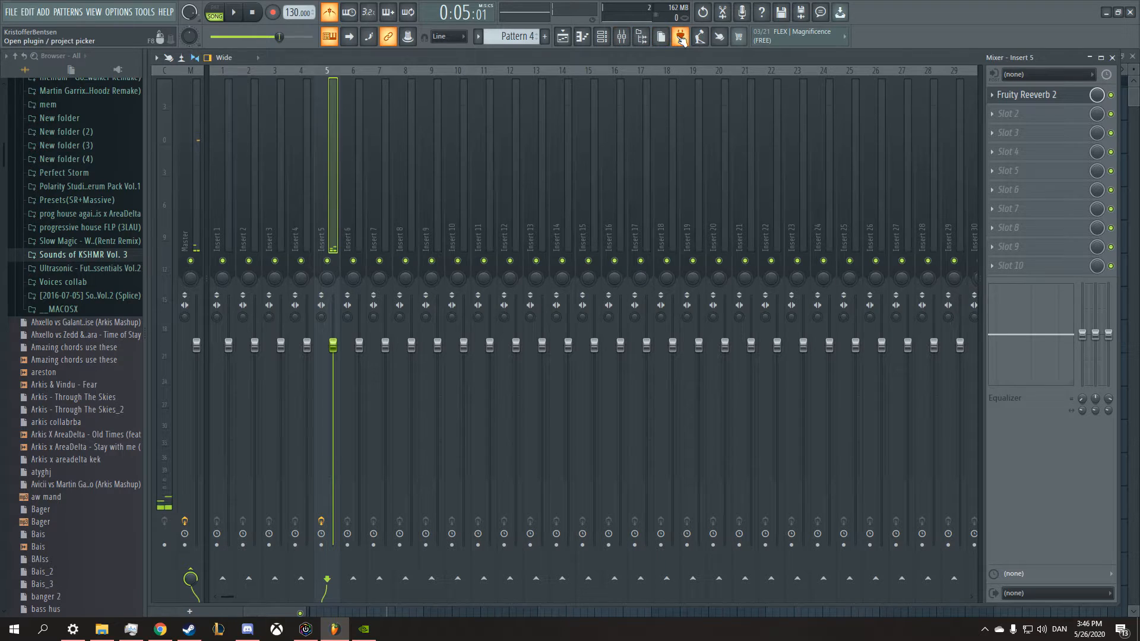
{"action": "left_click", "coordinate": [679, 39]}
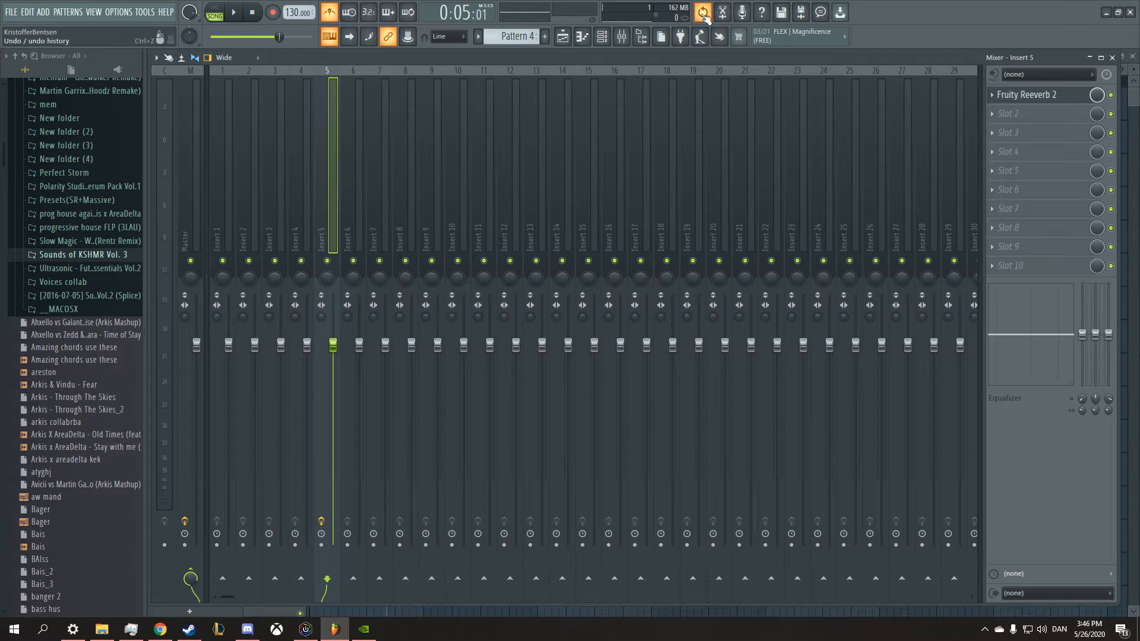
{"action": "key", "text": "F4"}
{"action": "left_click", "coordinate": [572, 52]}
{"action": "left_click", "coordinate": [565, 38]}
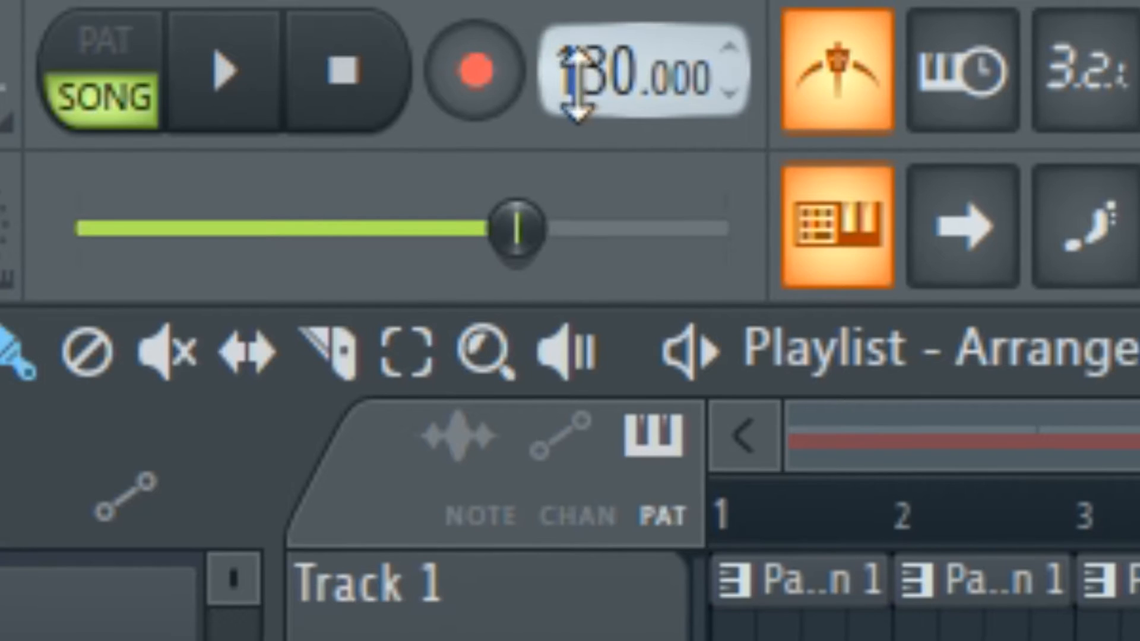
Step: Play the playlist arrangement briefly at the 130 BPM tempo and stop it
{"action": "left_click_drag", "start_coordinate": [604, 51], "coordinate": [564, 63]}
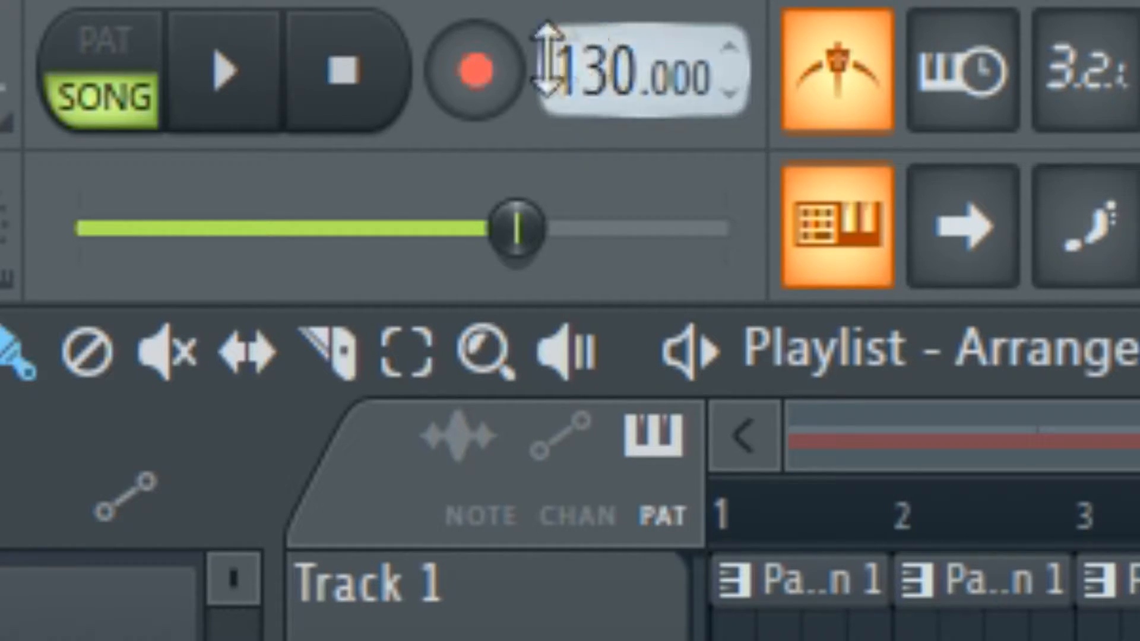
{"action": "left_click", "coordinate": [356, 110]}
{"action": "left_click", "coordinate": [228, 74]}
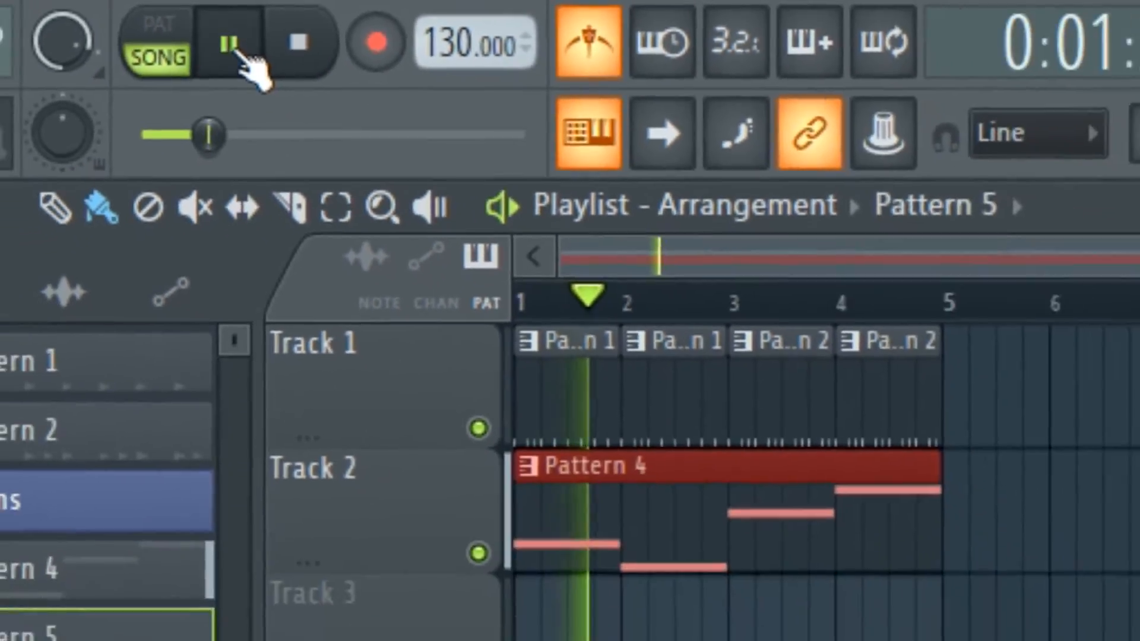
{"action": "left_click", "coordinate": [230, 66]}
{"action": "left_click", "coordinate": [1032, 86]}
{"action": "left_click_drag", "start_coordinate": [651, 424], "coordinate": [652, 519]}
{"action": "left_click", "coordinate": [264, 21]}
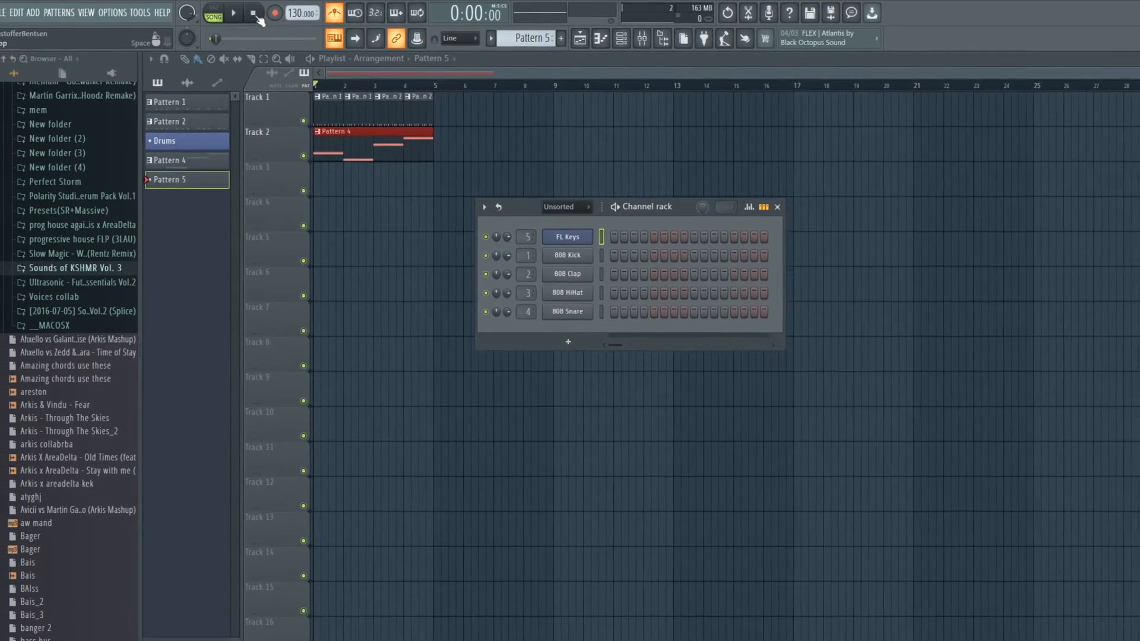
Step: Close the channel rack and lower the tempo to 100 BPM while the arrangement plays, pausing it at the end
{"action": "left_click", "coordinate": [233, 13]}
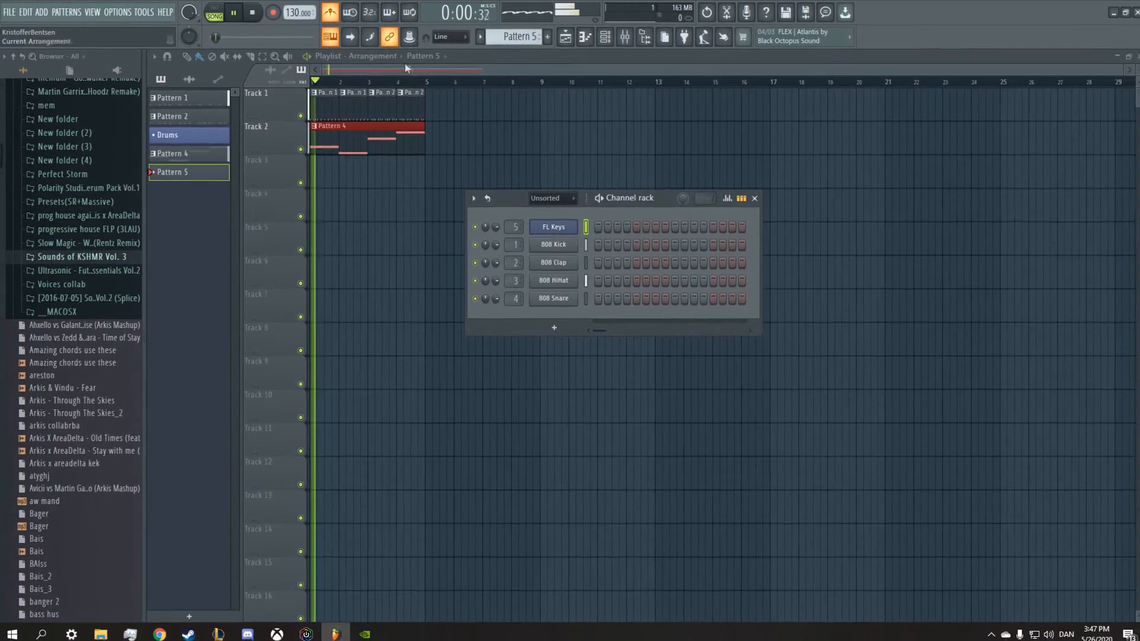
{"action": "left_click", "coordinate": [777, 208]}
{"action": "left_click_drag", "start_coordinate": [291, 12], "coordinate": [291, 28]}
{"action": "left_click_drag", "start_coordinate": [293, 13], "coordinate": [293, 11]}
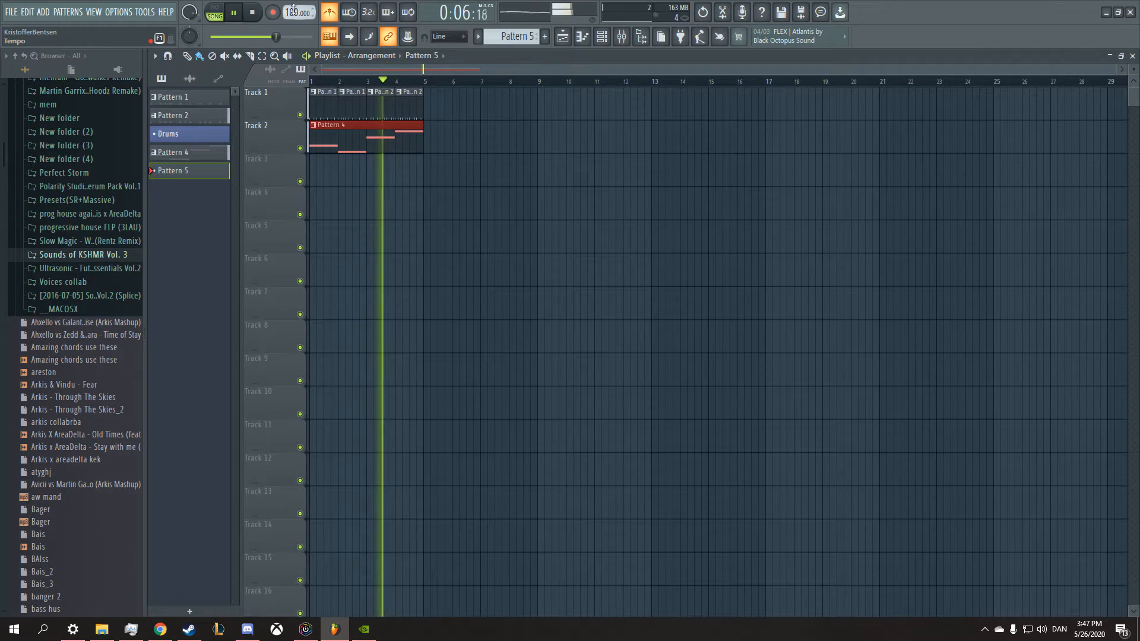
{"action": "left_click", "coordinate": [235, 16]}
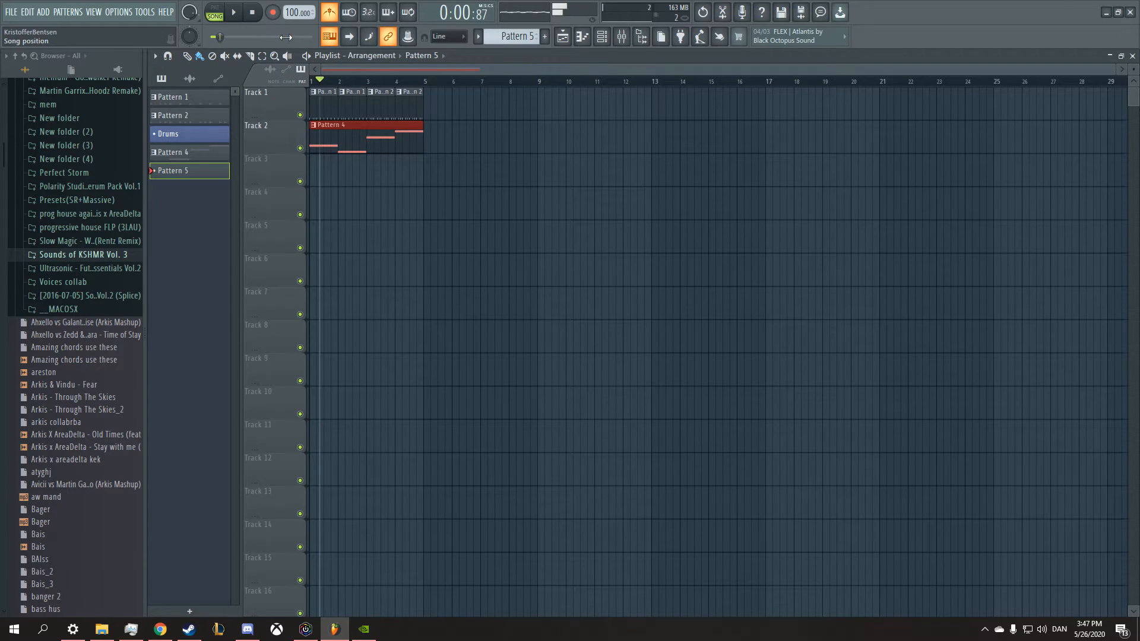
Step: Arm recording and dismiss the prompt asking what to record
{"action": "left_click", "coordinate": [274, 12]}
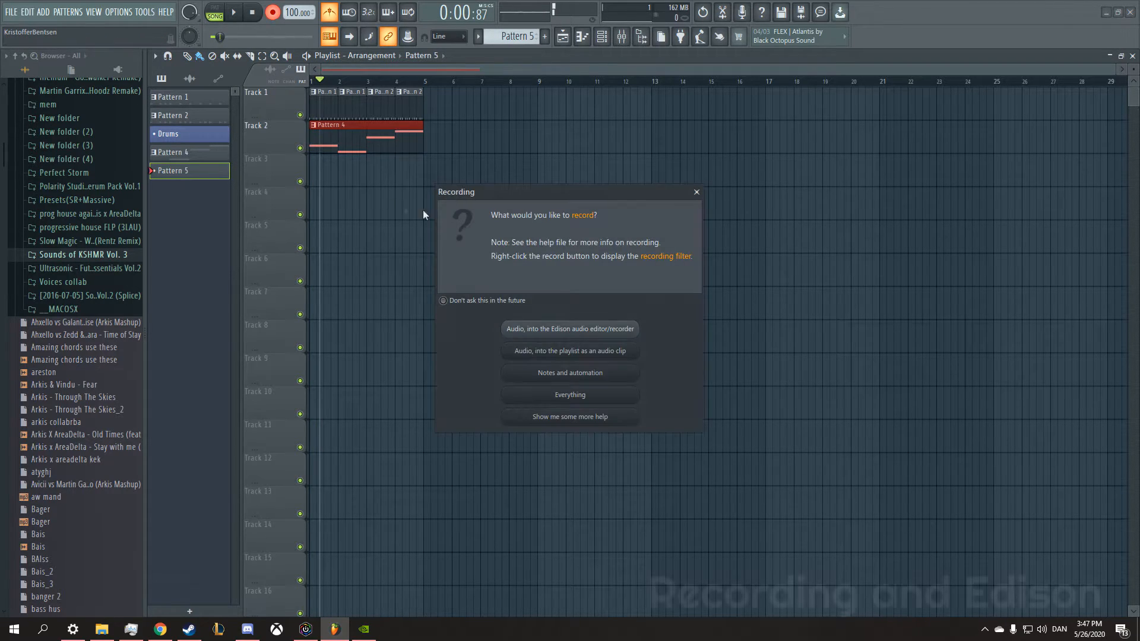
{"action": "left_click", "coordinate": [696, 192]}
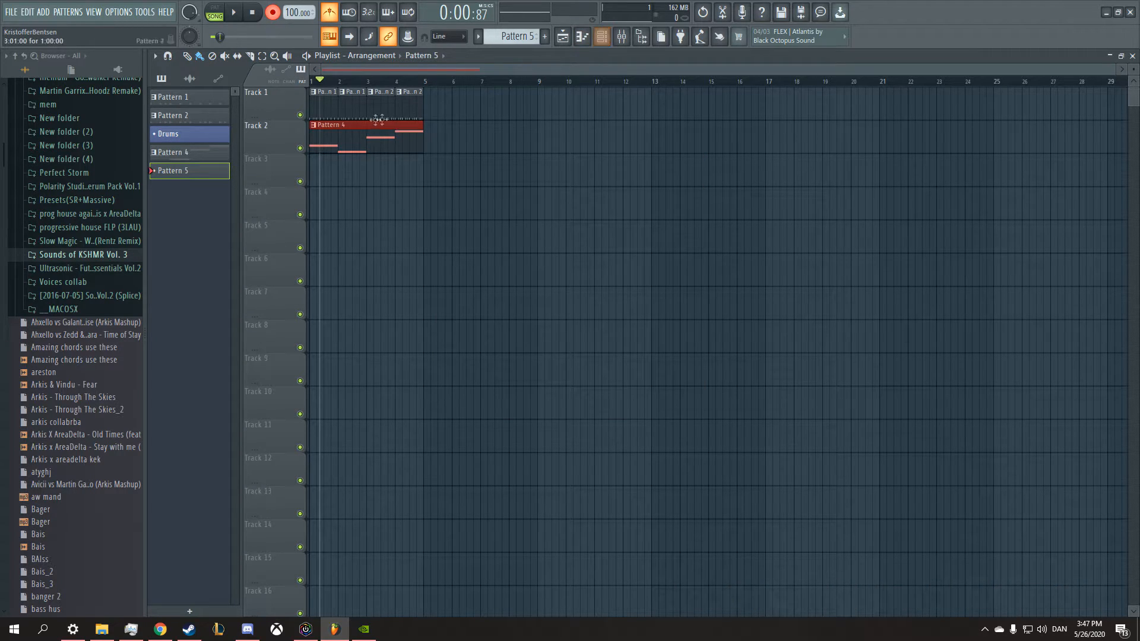
Step: Place a Pattern 4 clip on Track 3 midway through bar 7 and shorten it to about a quarter of a bar
{"action": "left_click", "coordinate": [365, 137]}
{"action": "left_click", "coordinate": [491, 200]}
{"action": "left_click_drag", "start_coordinate": [600, 212], "coordinate": [497, 188]}
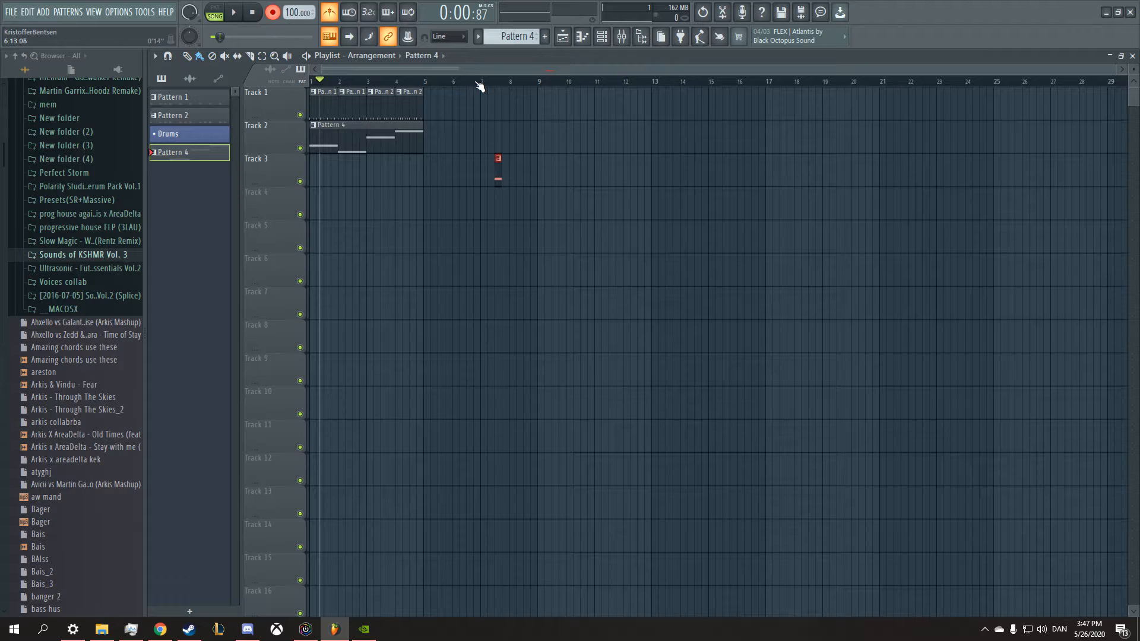
Step: Select the time range of about bars 7 and 8 in the playlist and play it briefly before pausing
{"action": "left_click_drag", "start_coordinate": [476, 85], "coordinate": [544, 89]}
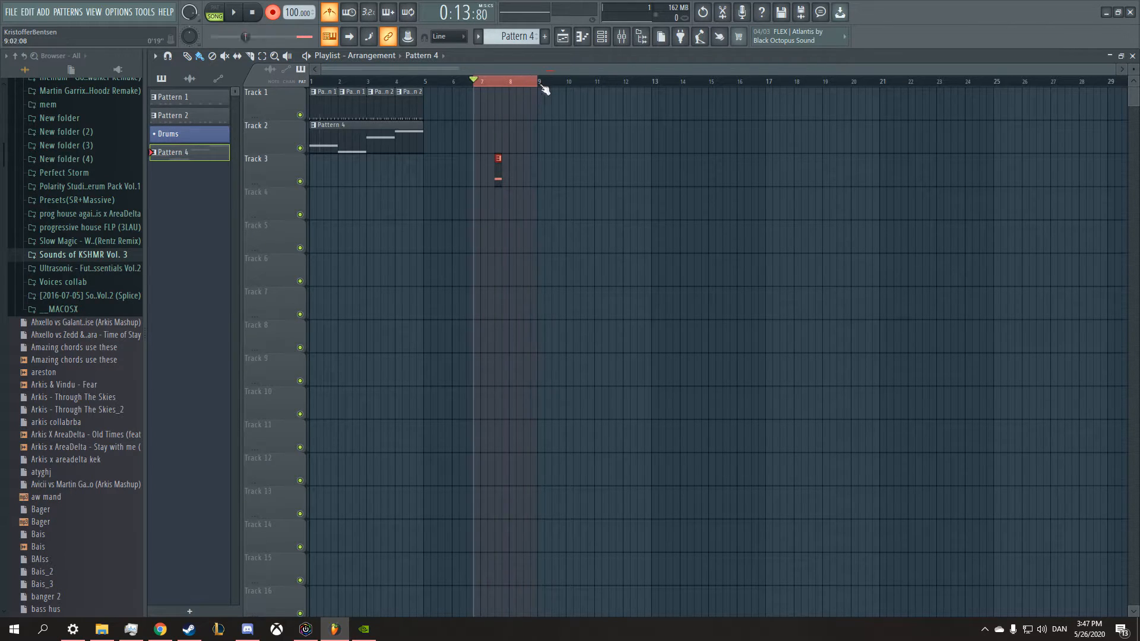
{"action": "left_click", "coordinate": [243, 13]}
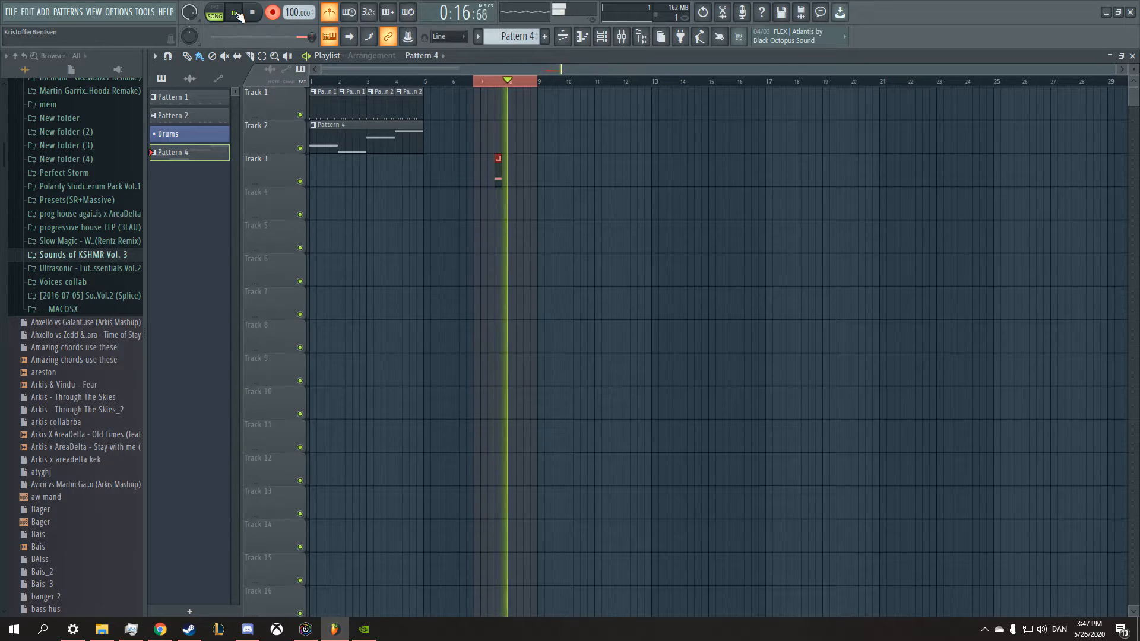
{"action": "left_click", "coordinate": [238, 14]}
Step: Show the mixer and load Edison into Slot 1 of the Master track, moving its window clear of the first inserts
{"action": "key", "text": "F9"}
{"action": "key", "text": "F9"}
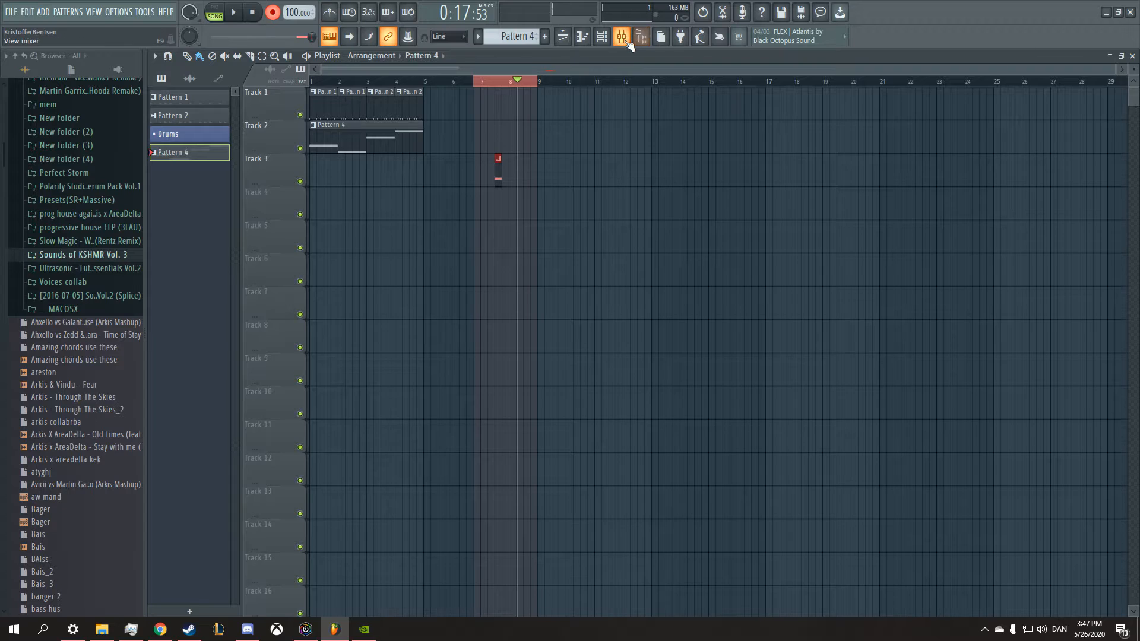
{"action": "left_click", "coordinate": [621, 37]}
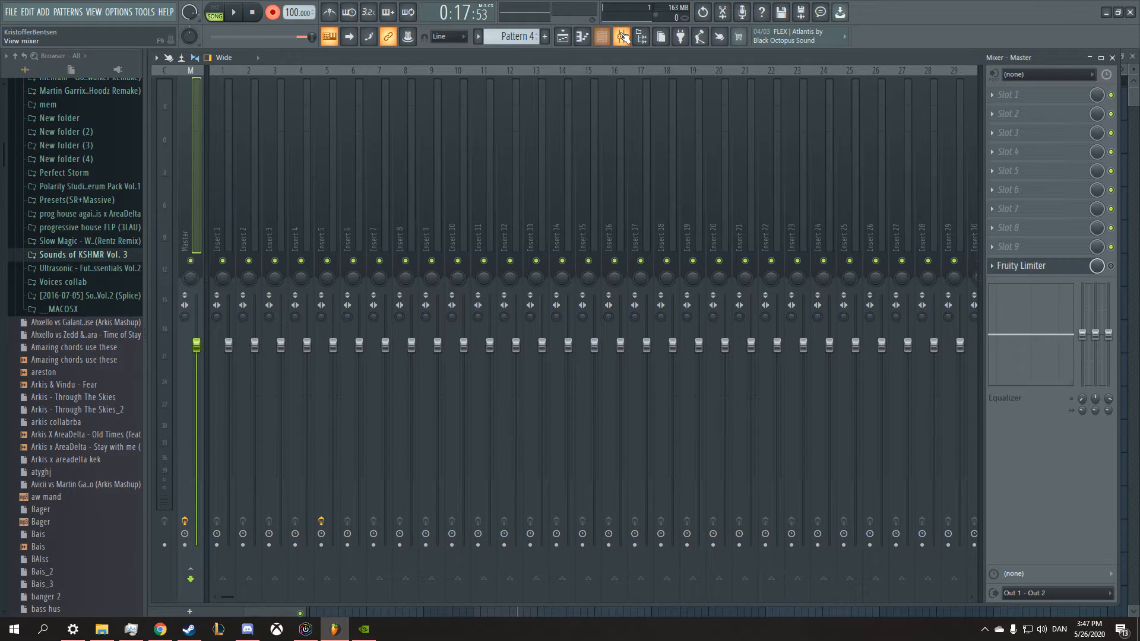
{"action": "left_click", "coordinate": [992, 95]}
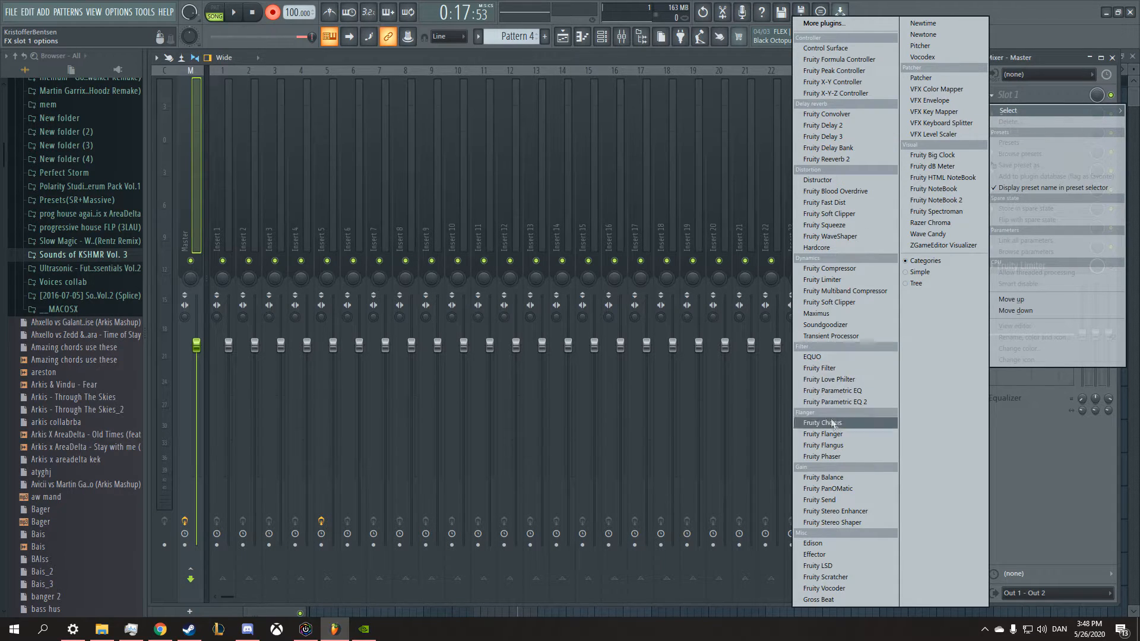
{"action": "left_click", "coordinate": [847, 541]}
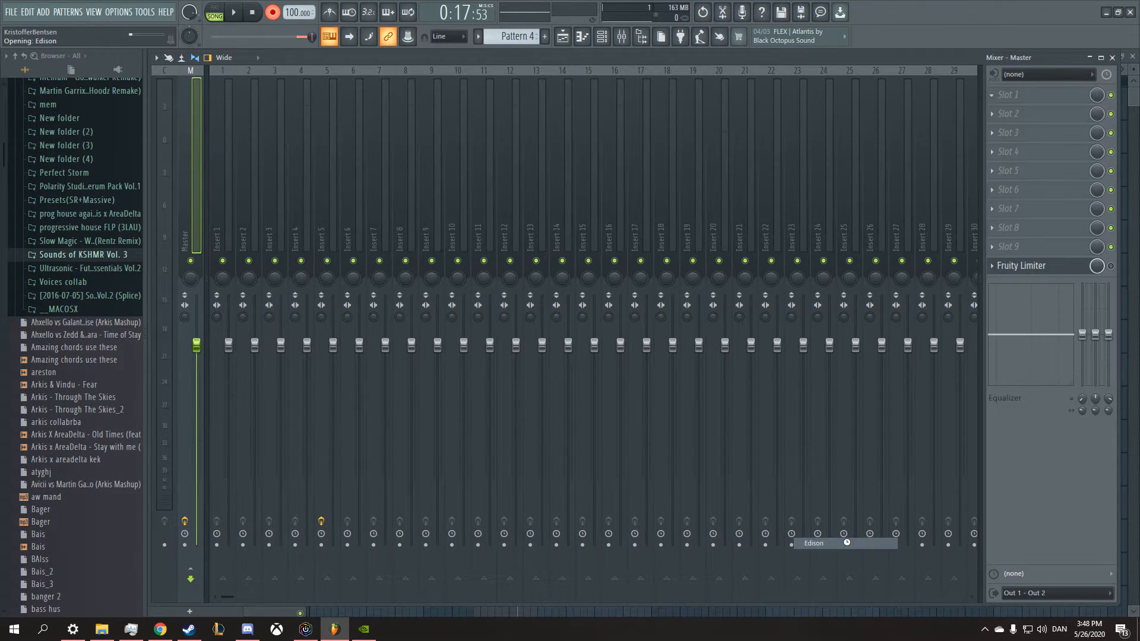
{"action": "left_click_drag", "start_coordinate": [477, 139], "coordinate": [858, 137]}
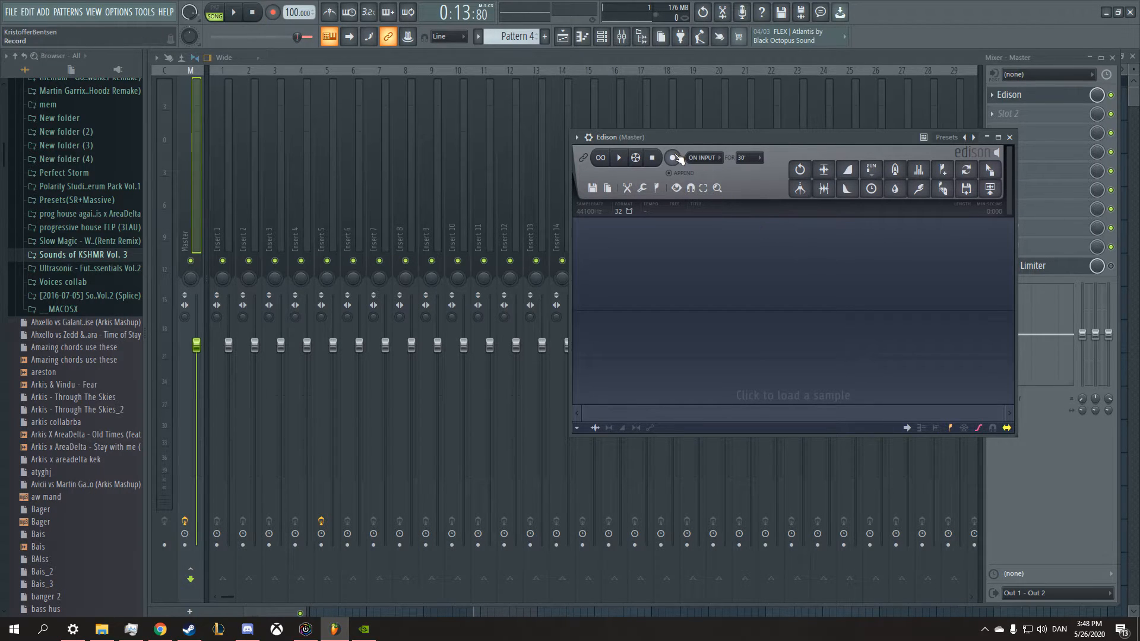
Step: Record the playback of the short Pattern 4 clip in Edison and send the recording to the playlist as an audio clip
{"action": "left_click", "coordinate": [236, 14]}
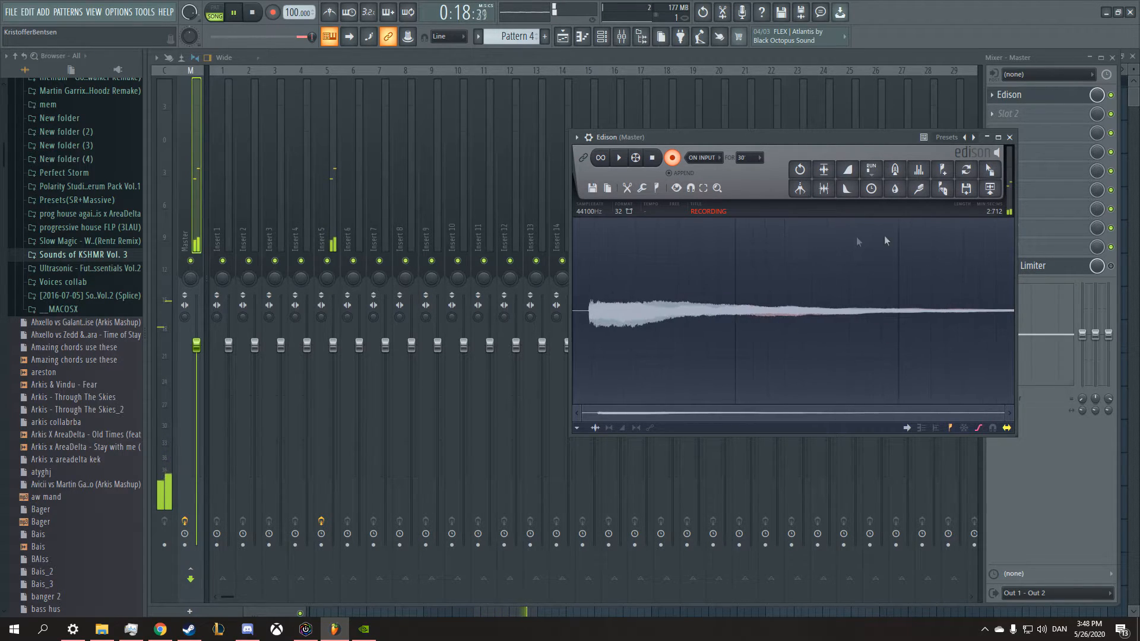
{"action": "left_click", "coordinate": [239, 12]}
{"action": "left_click", "coordinate": [672, 158]}
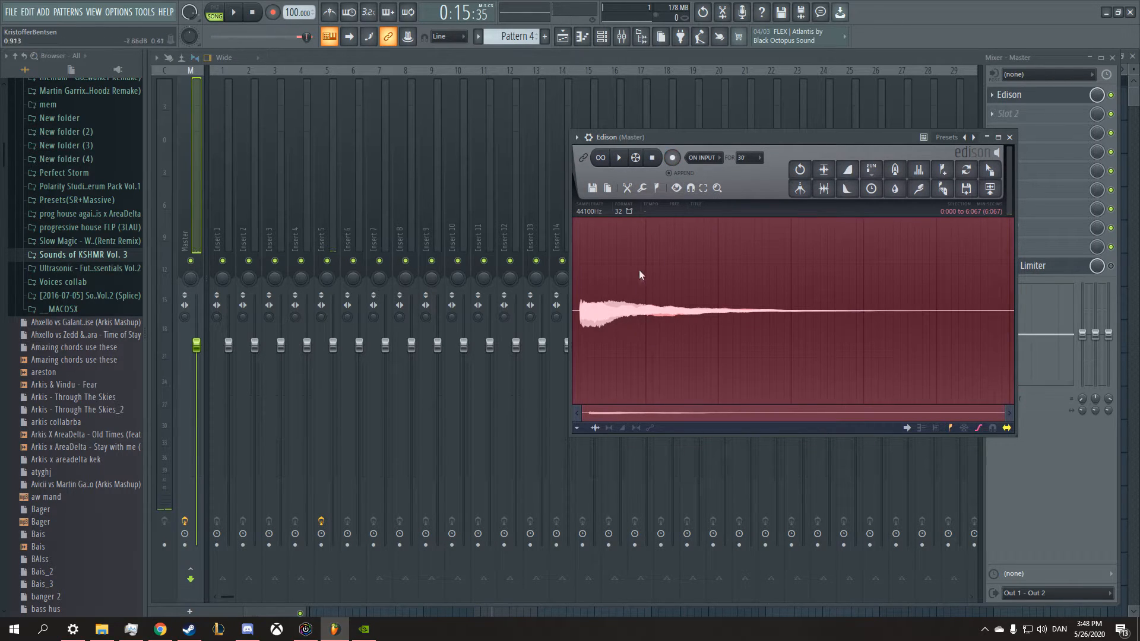
{"action": "left_click", "coordinate": [989, 189]}
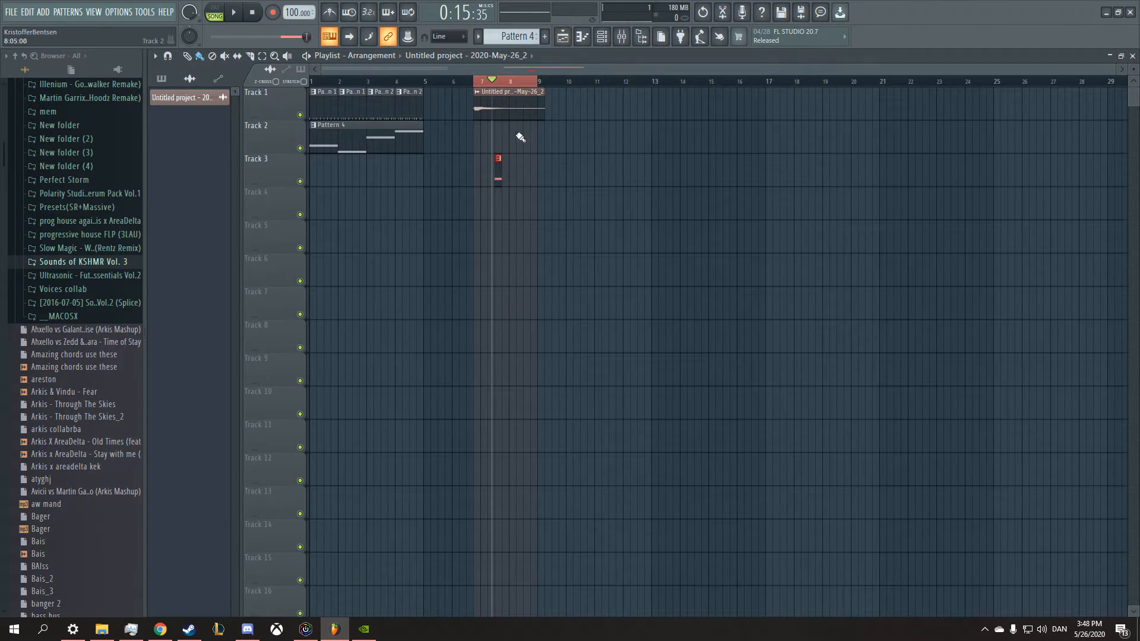
Step: Replace the short Pattern 4 clip with the recorded audio clip at the start of Track 3, and shift the other pattern clips to bar 2
{"action": "left_click_drag", "start_coordinate": [500, 112], "coordinate": [473, 86]}
{"action": "left_click_drag", "start_coordinate": [544, 109], "coordinate": [343, 176]}
{"action": "left_click_drag", "start_coordinate": [358, 133], "coordinate": [383, 109]}
{"action": "left_click_drag", "start_coordinate": [465, 110], "coordinate": [435, 115]}
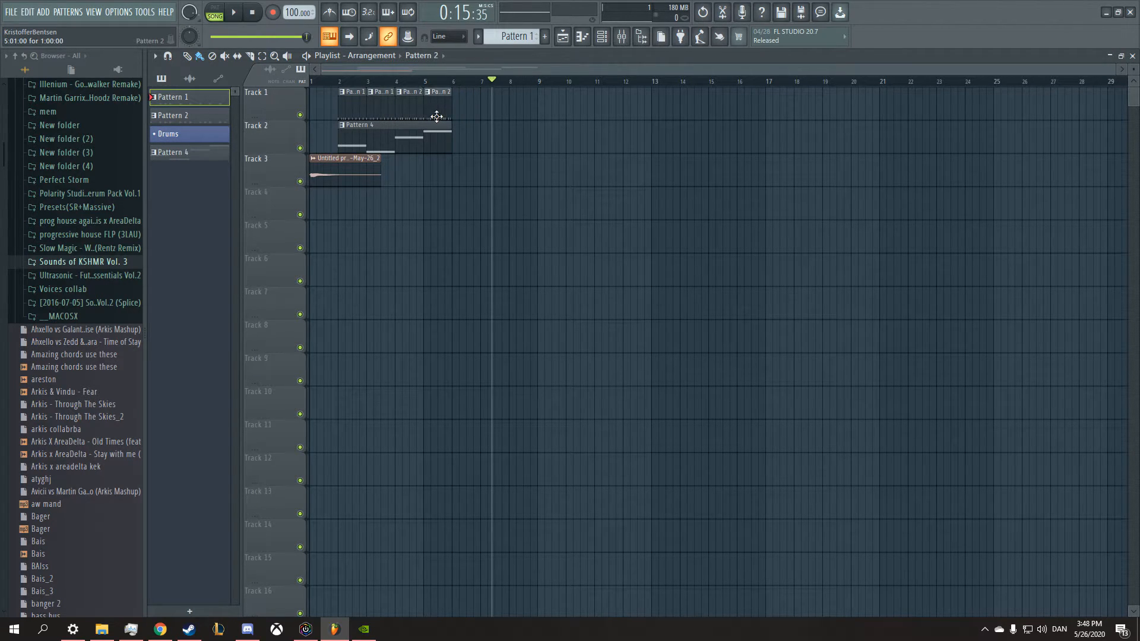
Step: Open the sample settings of the recorded audio clip on Track 3
{"action": "left_click", "coordinate": [341, 176]}
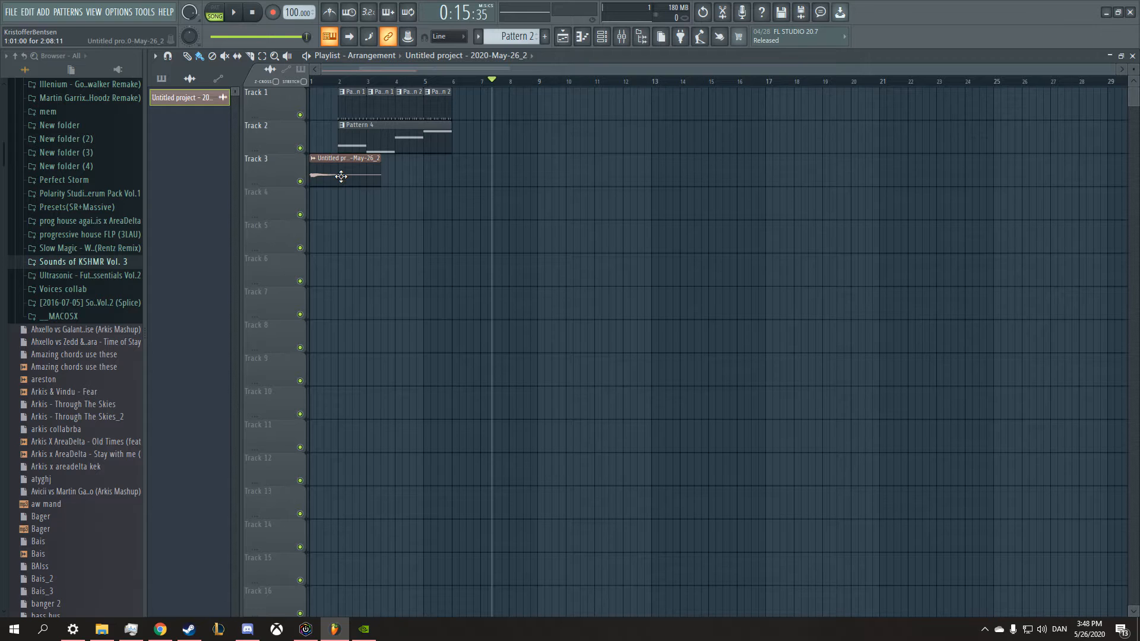
{"action": "double_click", "coordinate": [341, 176]}
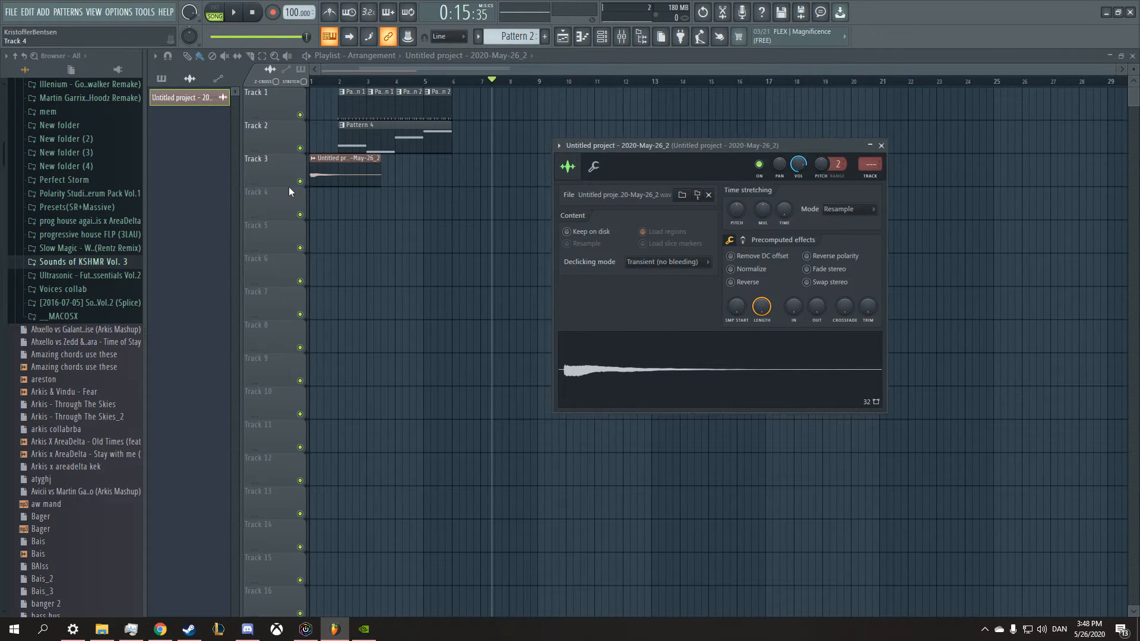
Step: Try moving the recorded clip along Track 3 with Main snapping and with the playlist snap set to (none)
{"action": "left_click_drag", "start_coordinate": [1114, 68], "coordinate": [480, 69]}
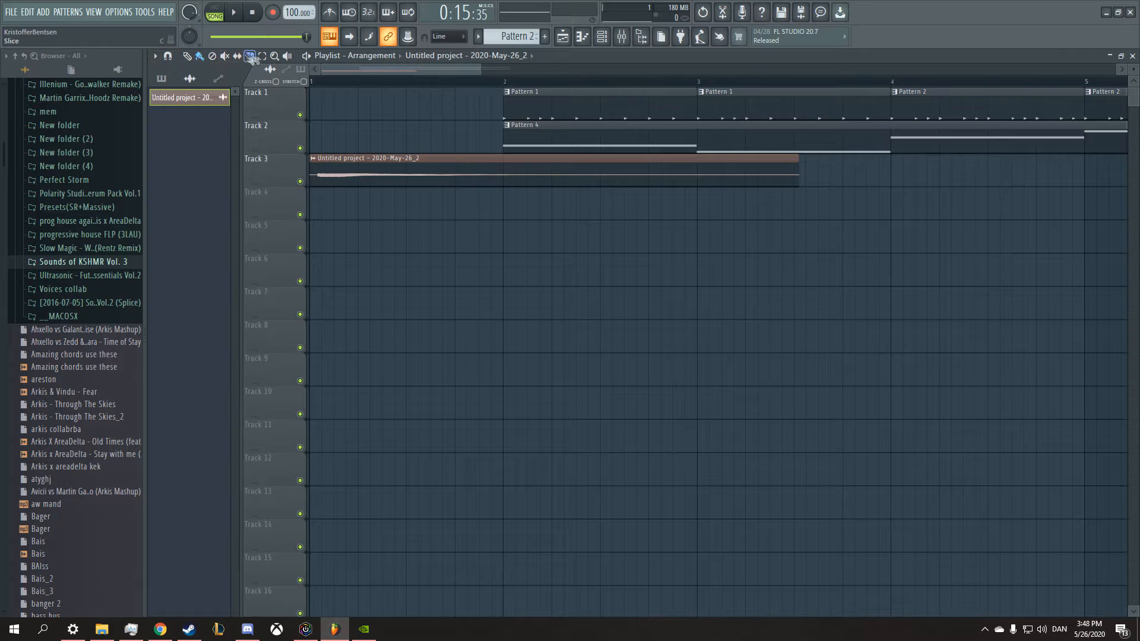
{"action": "left_click", "coordinate": [167, 58]}
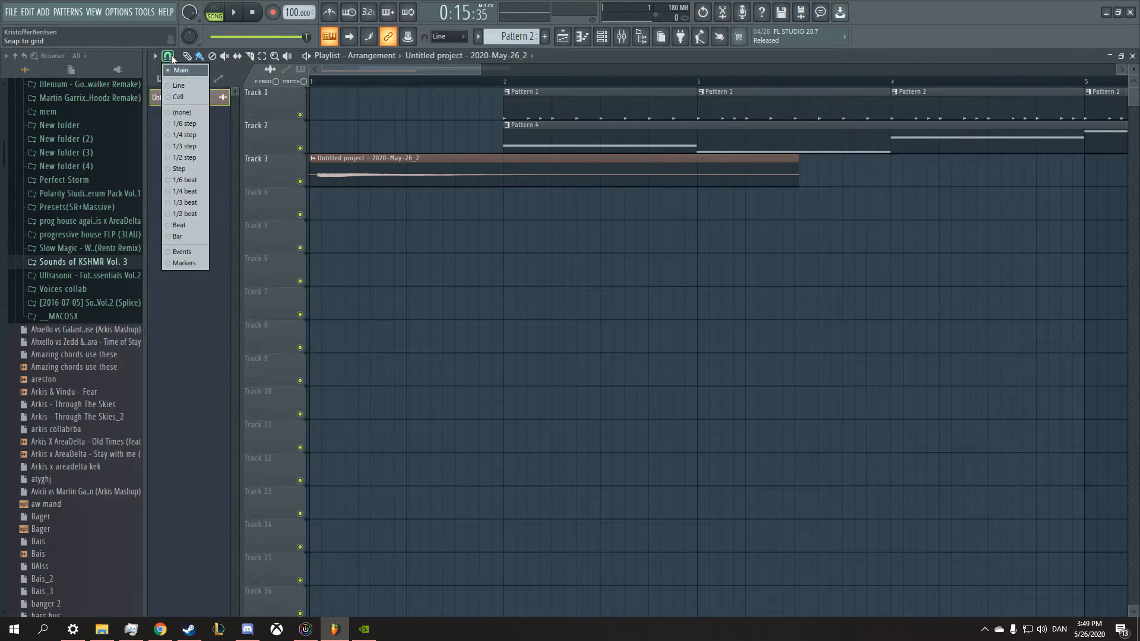
{"action": "left_click", "coordinate": [172, 60]}
{"action": "left_click_drag", "start_coordinate": [390, 179], "coordinate": [436, 165]}
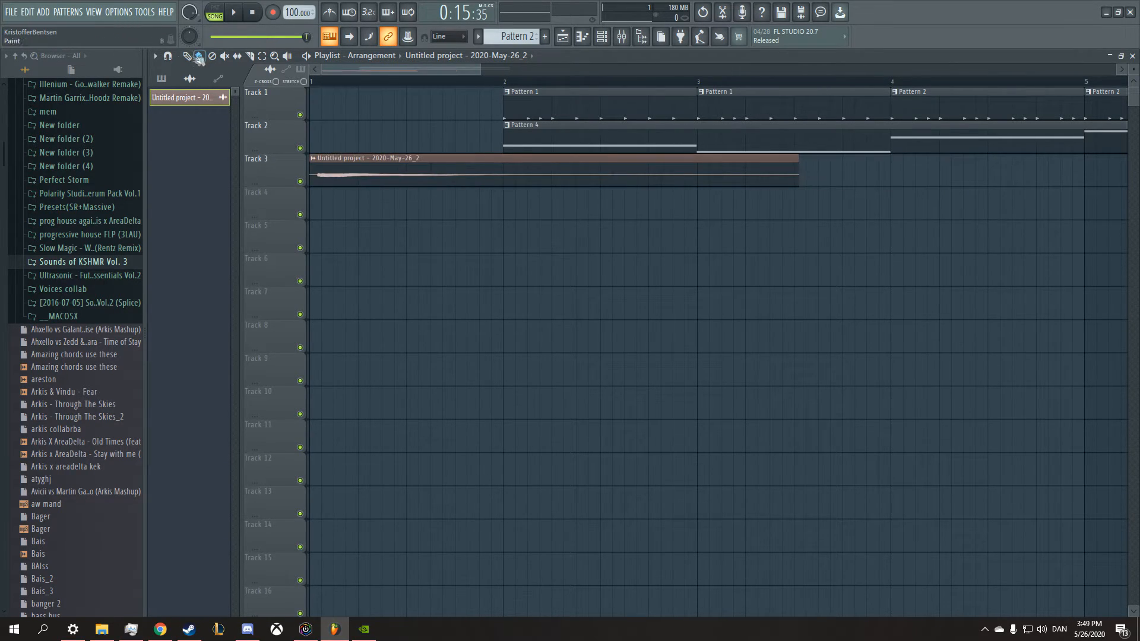
{"action": "left_click", "coordinate": [167, 55]}
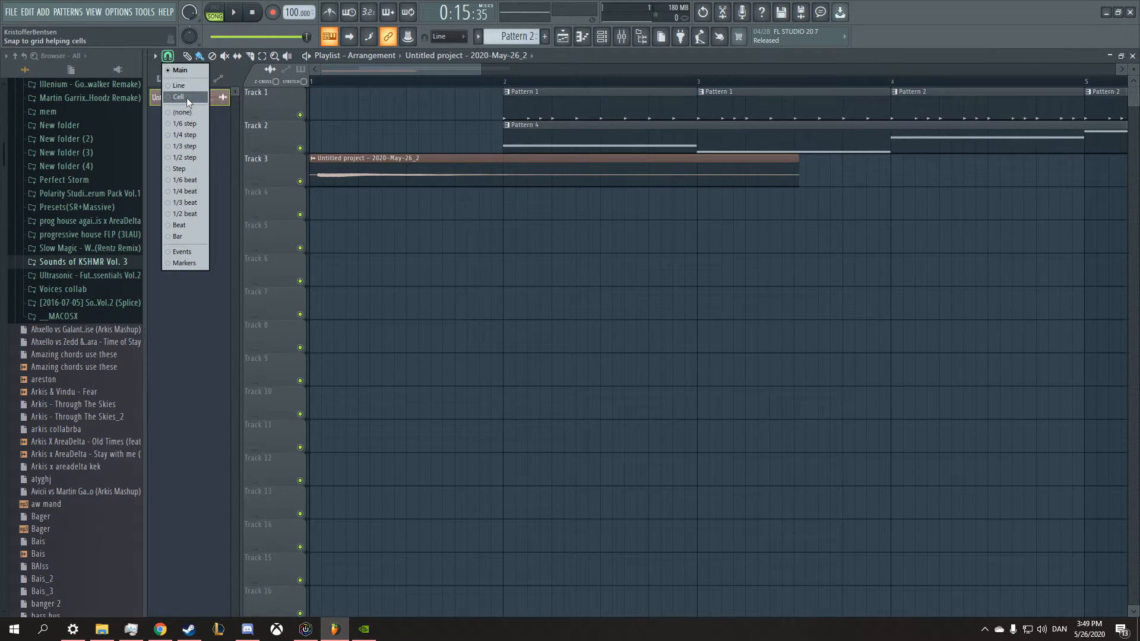
{"action": "left_click", "coordinate": [181, 112]}
{"action": "left_click_drag", "start_coordinate": [369, 177], "coordinate": [470, 171]}
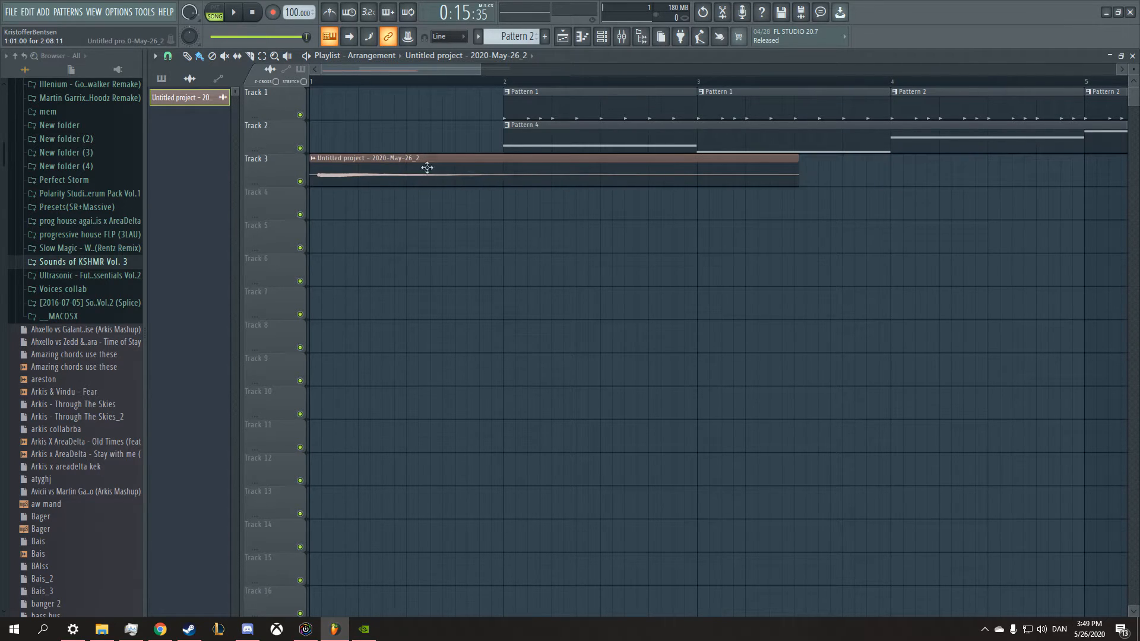
Step: Try the Bar and Step snap settings while moving the recorded clip along Track 3
{"action": "left_click", "coordinate": [169, 57]}
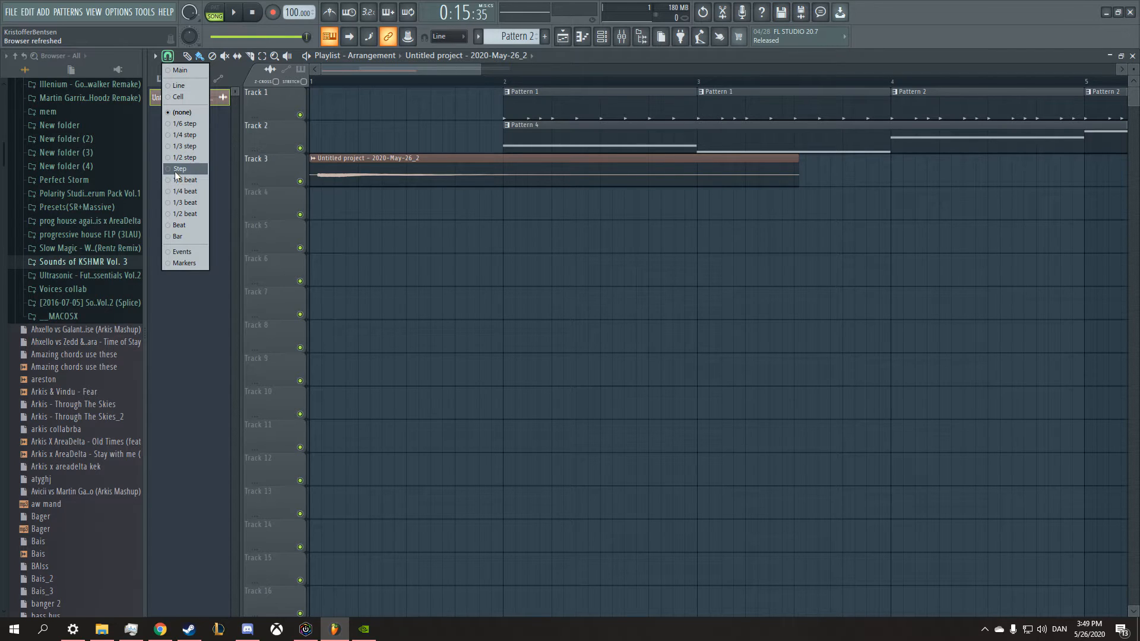
{"action": "left_click", "coordinate": [178, 236]}
{"action": "left_click_drag", "start_coordinate": [404, 157], "coordinate": [318, 147]}
{"action": "left_click", "coordinate": [168, 56]}
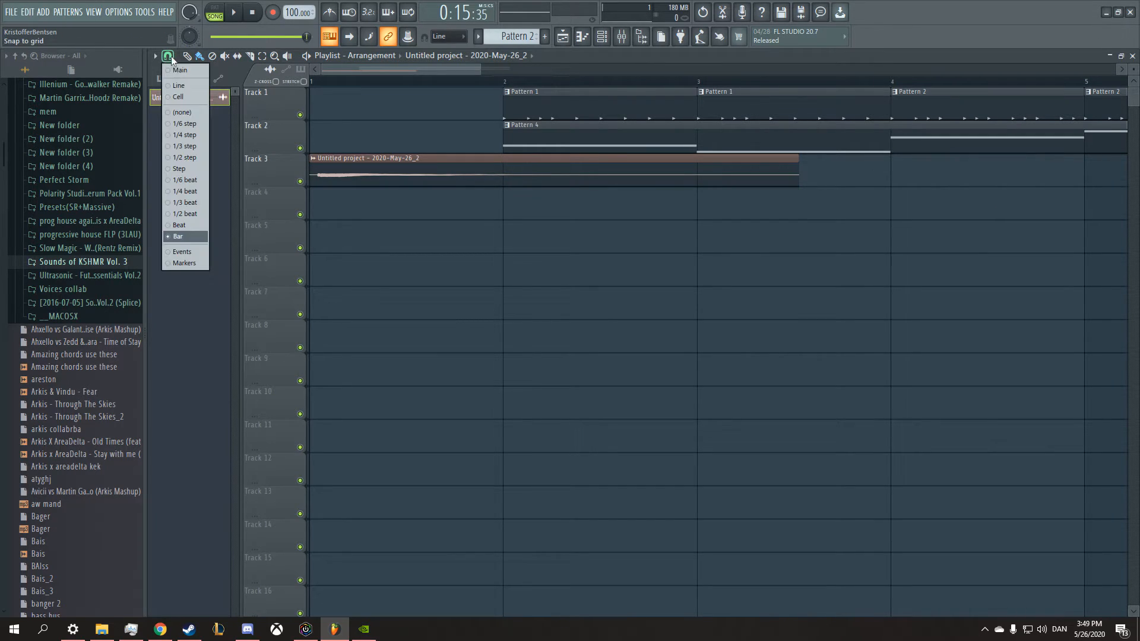
{"action": "left_click", "coordinate": [178, 170]}
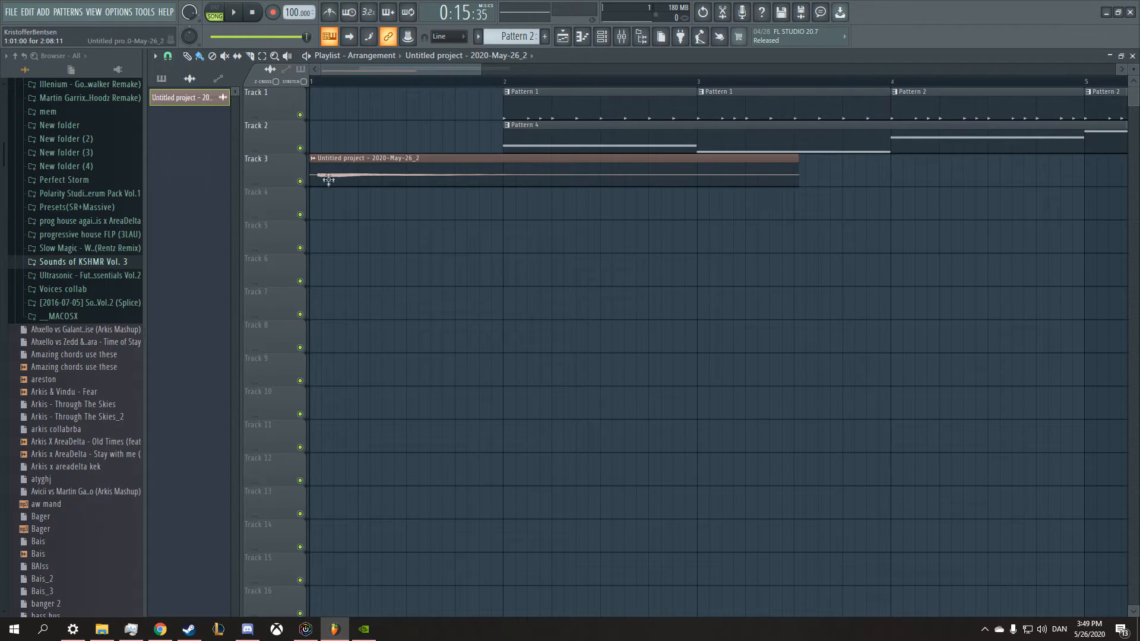
{"action": "mouse_move", "coordinate": [333, 176]}
{"action": "left_mouse_down"}
{"action": "mouse_move", "coordinate": [507, 188]}
{"action": "mouse_move", "coordinate": [330, 184]}
{"action": "mouse_move", "coordinate": [642, 181]}
{"action": "mouse_move", "coordinate": [584, 172]}
{"action": "mouse_move", "coordinate": [338, 183]}
{"action": "left_mouse_up"}
Step: Set the playlist snap to 1/4 step and trim the silence off the start of the recorded clip on Track 3
{"action": "left_click", "coordinate": [168, 56]}
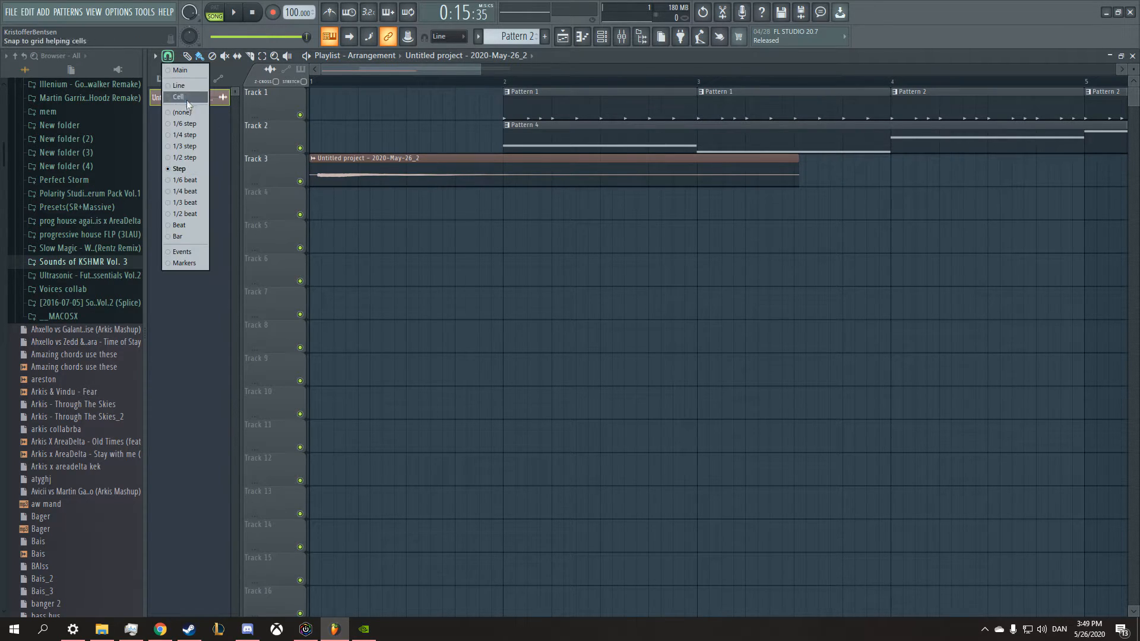
{"action": "left_click", "coordinate": [184, 135]}
{"action": "left_click_drag", "start_coordinate": [477, 67], "coordinate": [363, 67]}
{"action": "left_click_drag", "start_coordinate": [313, 180], "coordinate": [343, 186]}
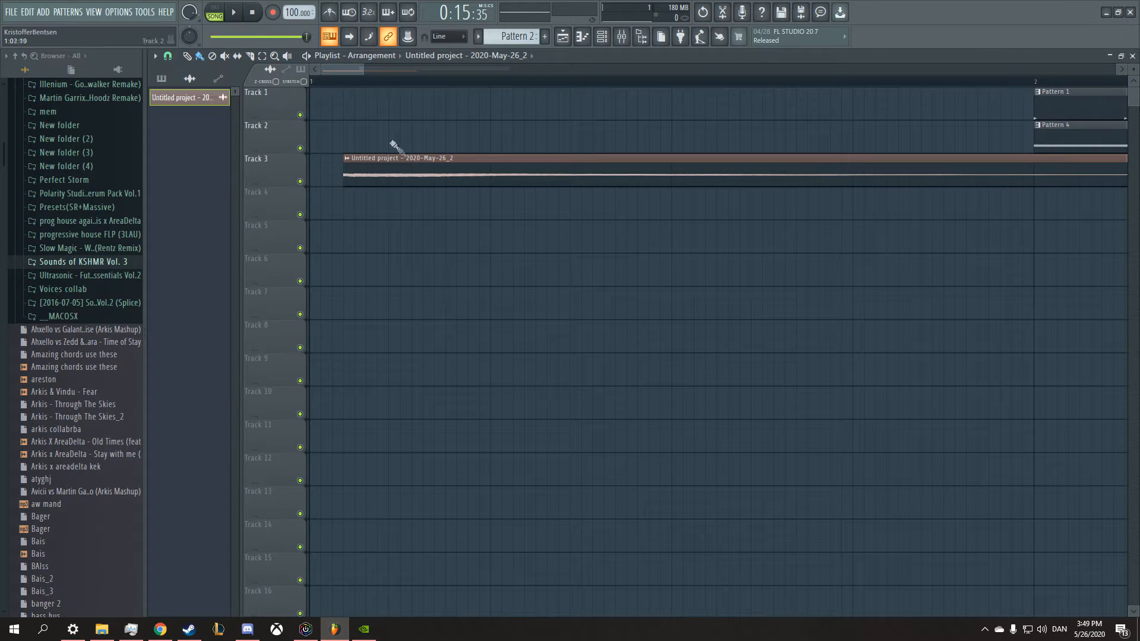
Step: Place several copies of the recorded clip on the empty tracks below with the Draw tool and delete some of them
{"action": "left_click_drag", "start_coordinate": [364, 69], "coordinate": [546, 72]}
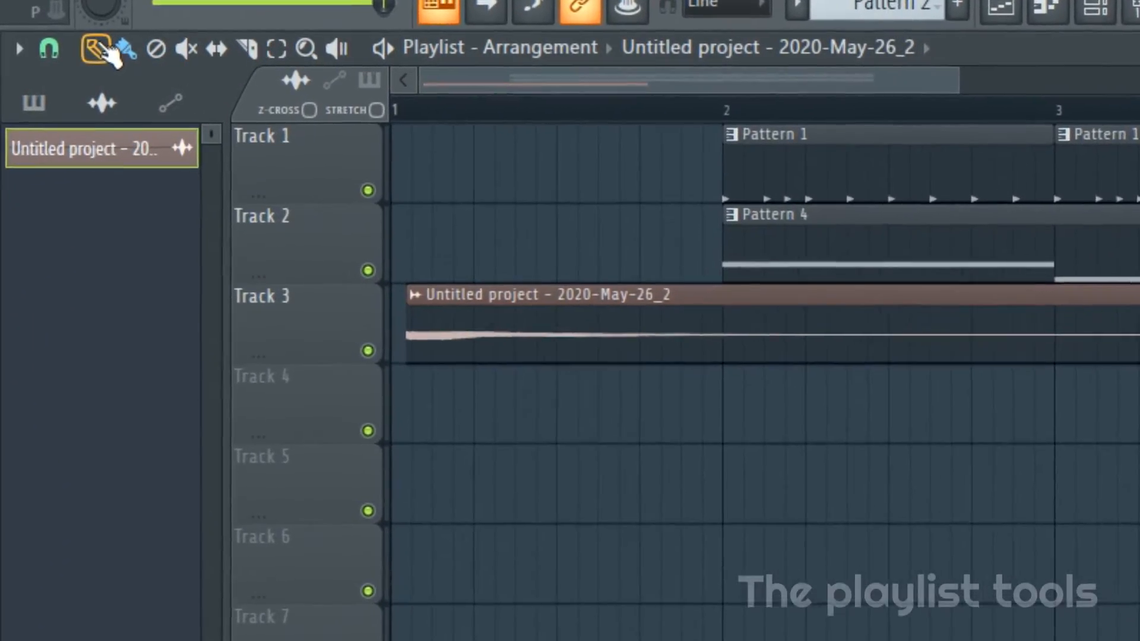
{"action": "left_click", "coordinate": [805, 579]}
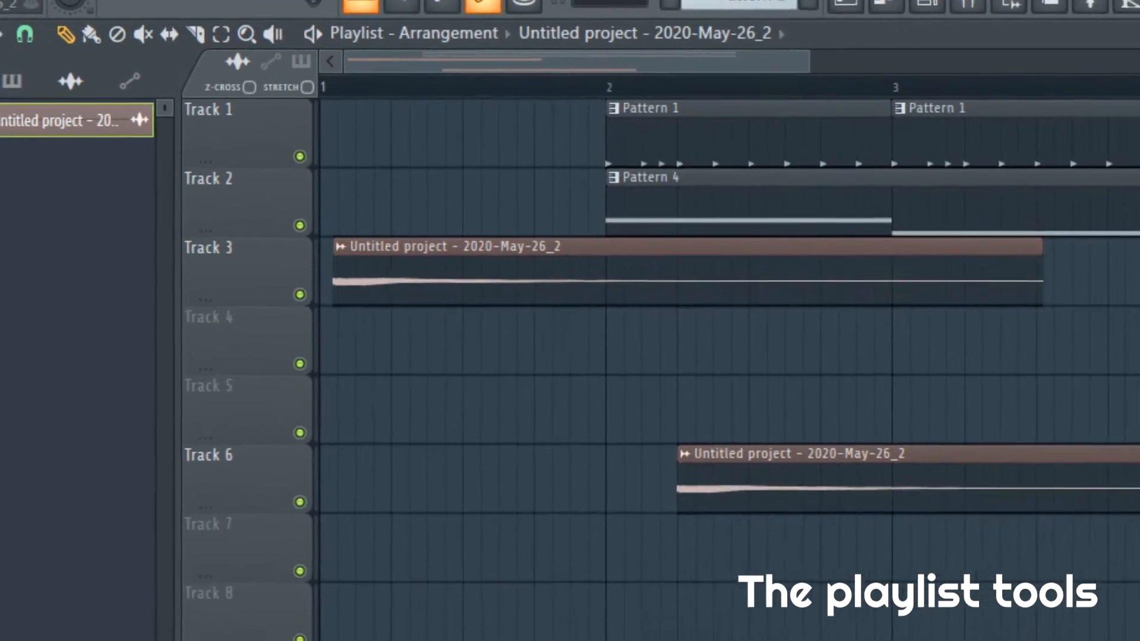
{"action": "left_click", "coordinate": [796, 543]}
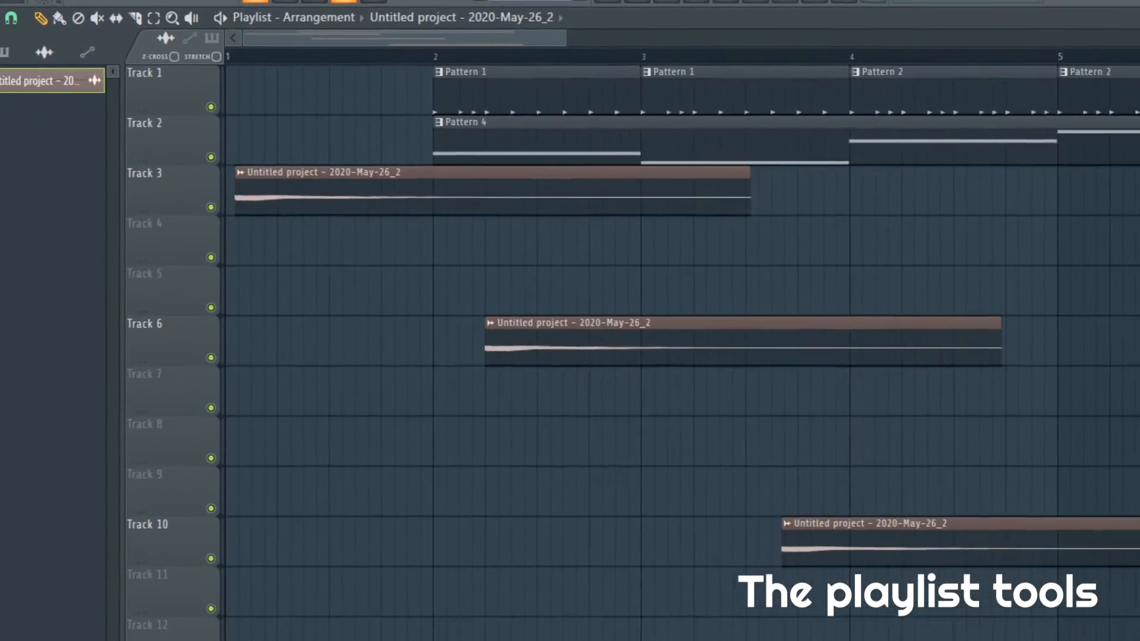
{"action": "left_click", "coordinate": [849, 572]}
{"action": "left_click", "coordinate": [568, 572]}
{"action": "left_click", "coordinate": [828, 640]}
{"action": "right_click", "coordinate": [671, 554]}
{"action": "right_click", "coordinate": [837, 640]}
{"action": "right_click", "coordinate": [908, 572]}
{"action": "right_click", "coordinate": [849, 482]}
Step: Draw further copies of the recorded clip on the lower tracks and delete every copy except the original on Track 3
{"action": "left_click", "coordinate": [521, 442]}
{"action": "left_click", "coordinate": [980, 482]}
{"action": "left_click", "coordinate": [1026, 617]}
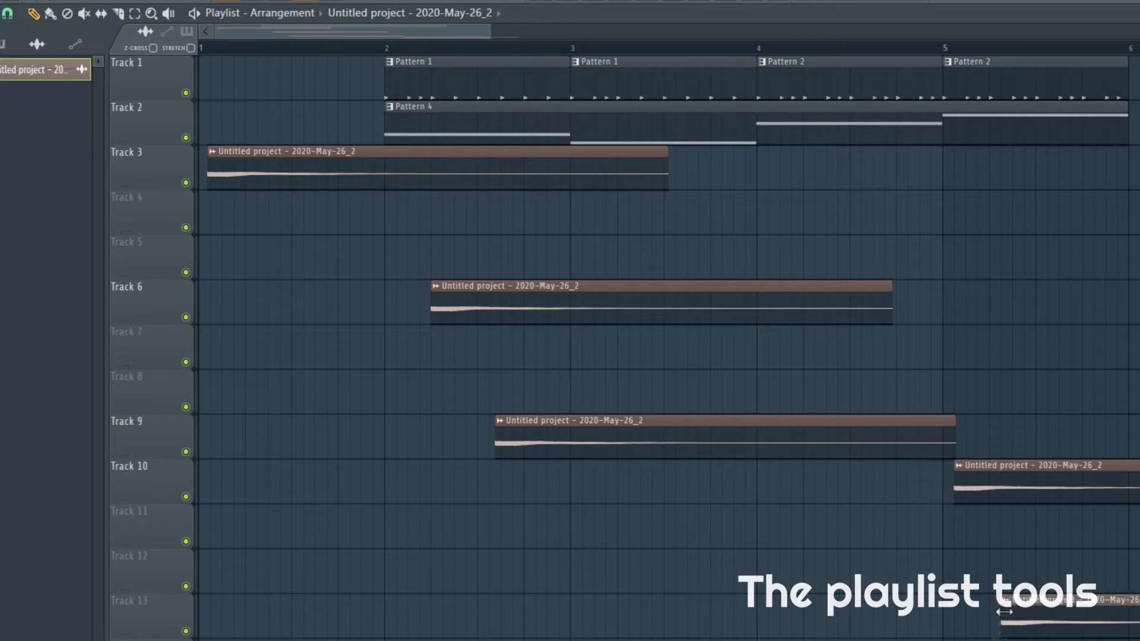
{"action": "left_click", "coordinate": [1045, 347]}
{"action": "right_click", "coordinate": [1042, 482]}
{"action": "right_click", "coordinate": [1035, 612]}
{"action": "right_click", "coordinate": [1033, 350]}
{"action": "right_click", "coordinate": [873, 314]}
{"action": "right_click", "coordinate": [795, 437]}
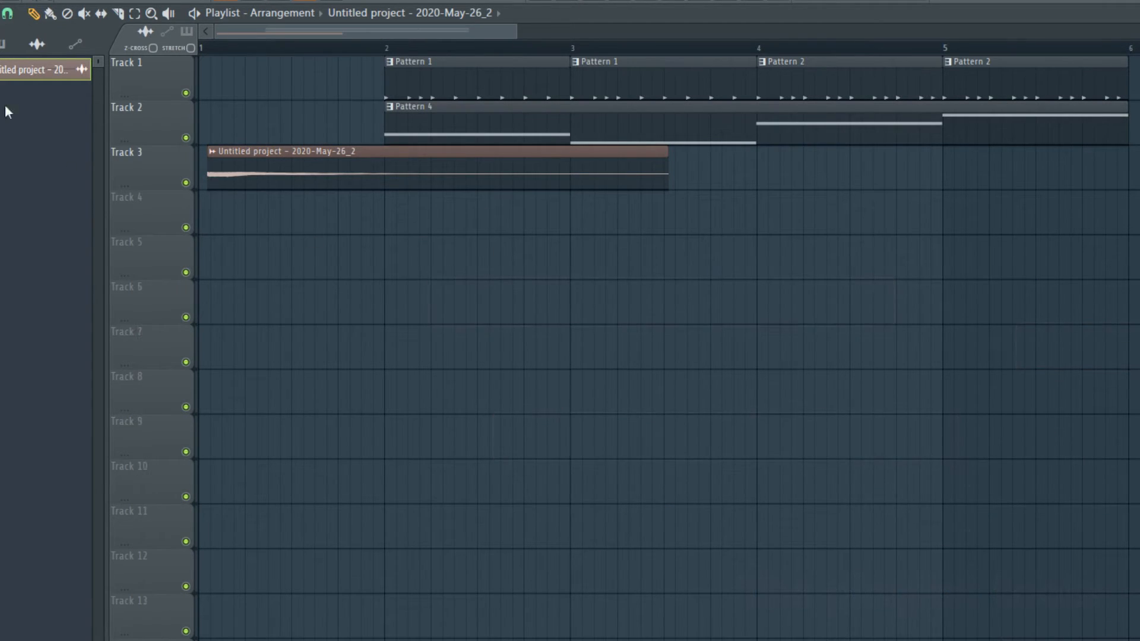
Step: Paint a row of back-to-back copies of the recorded clip along Track 7 with the Paint tool
{"action": "left_click", "coordinate": [50, 15]}
{"action": "left_click_drag", "start_coordinate": [277, 174], "coordinate": [268, 173]}
{"action": "mouse_move", "coordinate": [461, 358]}
{"action": "left_mouse_down"}
{"action": "mouse_move", "coordinate": [295, 344]}
{"action": "mouse_move", "coordinate": [682, 339]}
{"action": "mouse_move", "coordinate": [208, 347]}
{"action": "mouse_move", "coordinate": [1137, 350]}
{"action": "mouse_move", "coordinate": [1128, 359]}
{"action": "left_mouse_up"}
{"action": "right_click", "coordinate": [335, 346]}
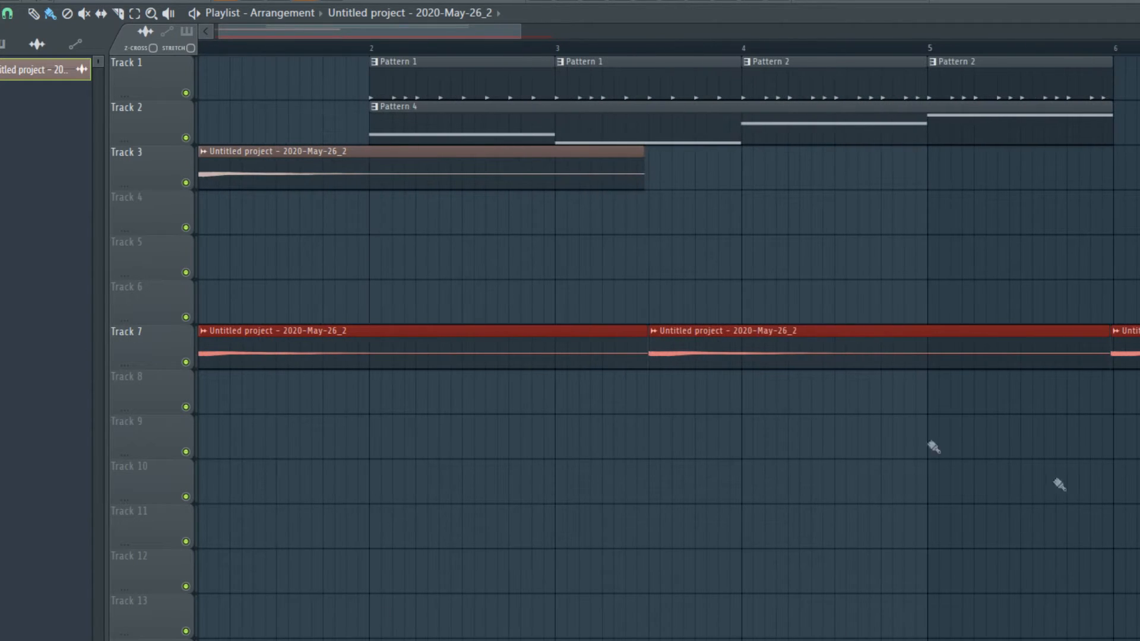
Step: Delete all the recorded audio clips from the playlist, including the one on Track 3
{"action": "left_click_drag", "start_coordinate": [487, 29], "coordinate": [1137, 31]}
{"action": "mouse_move", "coordinate": [594, 469]}
{"action": "left_mouse_down"}
{"action": "mouse_move", "coordinate": [1046, 450]}
{"action": "mouse_move", "coordinate": [261, 454]}
{"action": "left_mouse_up"}
{"action": "left_click_drag", "start_coordinate": [779, 28], "coordinate": [1137, 30]}
{"action": "mouse_move", "coordinate": [846, 480]}
{"action": "left_mouse_down"}
{"action": "mouse_move", "coordinate": [130, 480]}
{"action": "mouse_move", "coordinate": [524, 355]}
{"action": "mouse_move", "coordinate": [323, 351]}
{"action": "mouse_move", "coordinate": [223, 191]}
{"action": "left_mouse_up"}
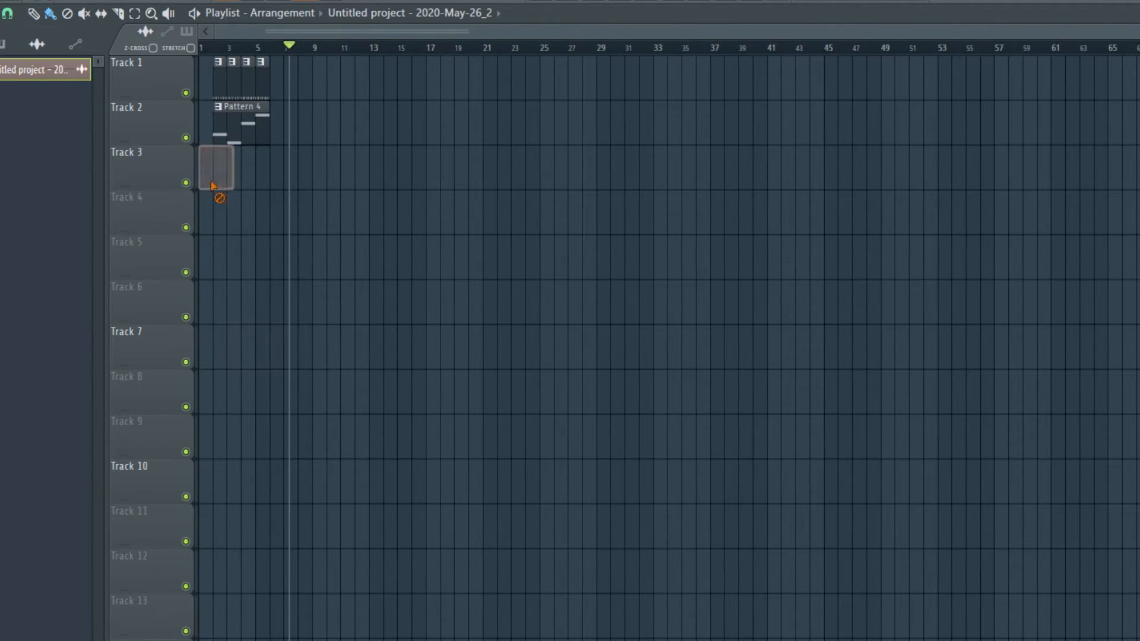
Step: Mute the Pattern 4 clip on Track 2 with the Mute tool and unmute it again
{"action": "left_click_drag", "start_coordinate": [1136, 31], "coordinate": [740, 56]}
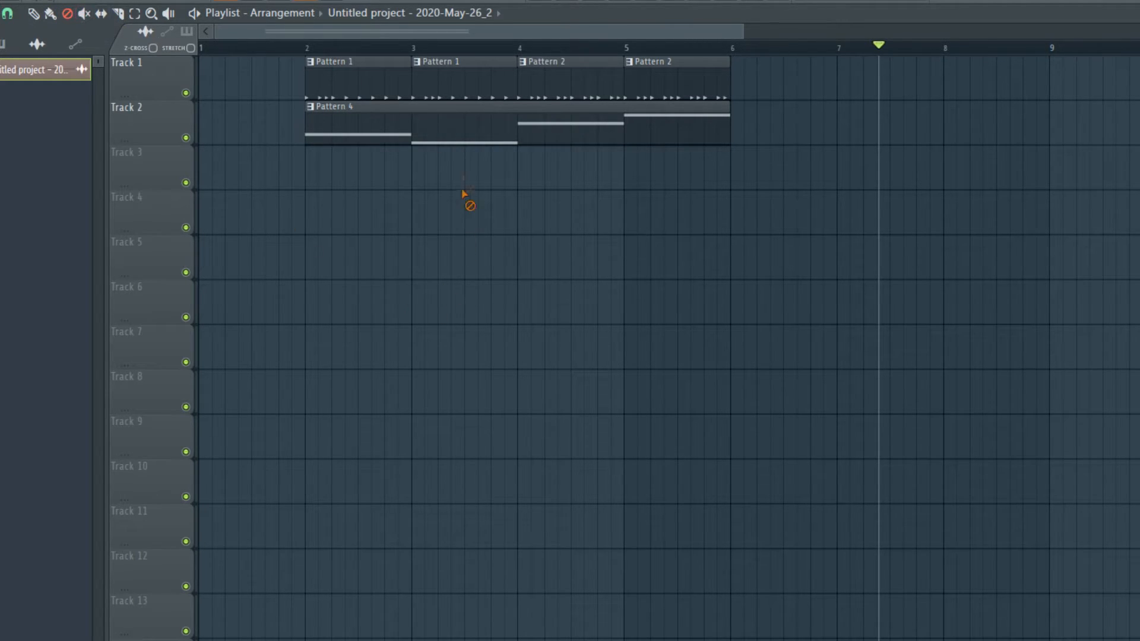
{"action": "left_click", "coordinate": [86, 12]}
{"action": "left_click", "coordinate": [340, 111]}
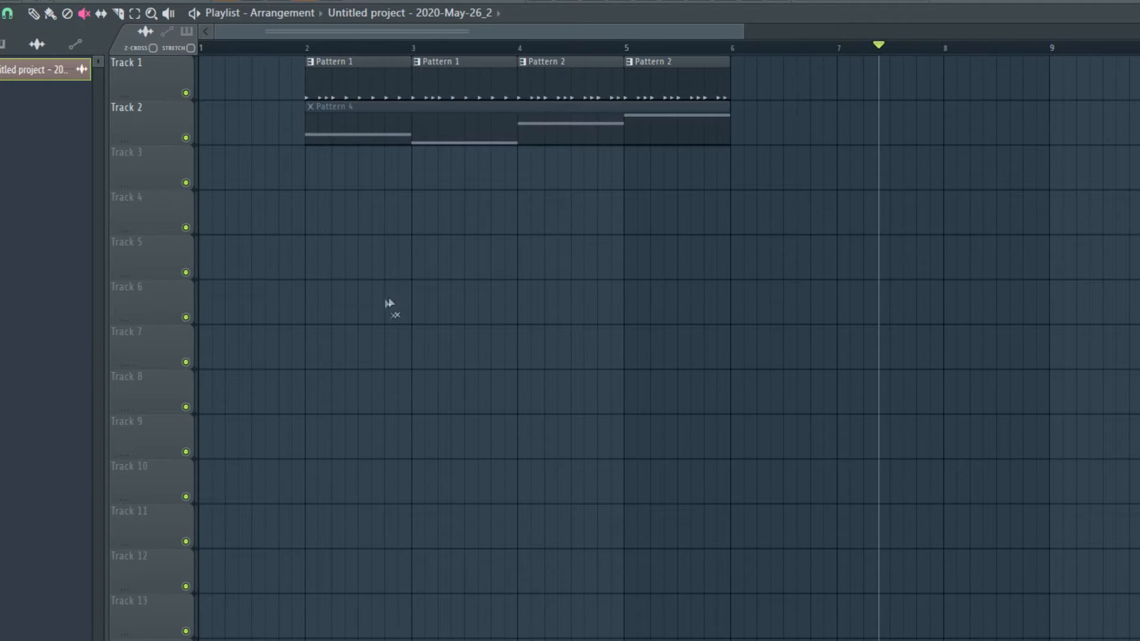
{"action": "left_click", "coordinate": [350, 120]}
Step: Select the Draw tool and show the patterns in the playlist's clip picker
{"action": "left_click", "coordinate": [33, 13]}
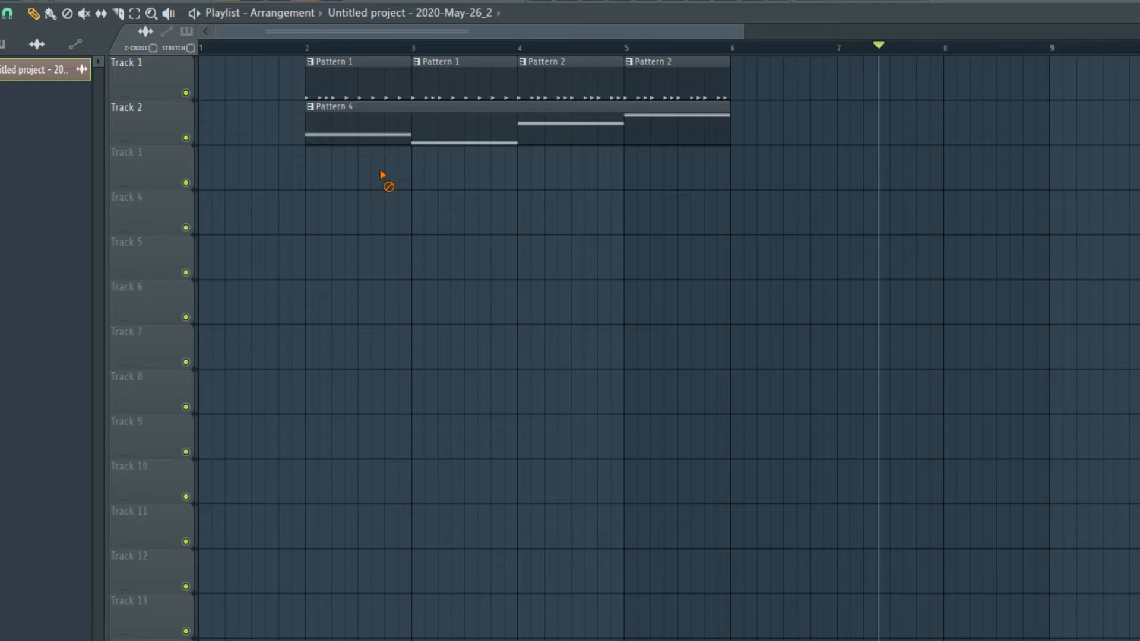
{"action": "mouse_move", "coordinate": [342, 141]}
{"action": "left_mouse_down"}
{"action": "mouse_move", "coordinate": [364, 94]}
{"action": "mouse_move", "coordinate": [717, 97]}
{"action": "left_mouse_up"}
{"action": "mouse_move", "coordinate": [356, 137]}
{"action": "left_mouse_down"}
{"action": "mouse_move", "coordinate": [400, 80]}
{"action": "mouse_move", "coordinate": [728, 116]}
{"action": "left_mouse_up"}
{"action": "left_click", "coordinate": [3, 44]}
Step: Try slipping the contents of the Pattern 4 clip on Track 2 with the Slip tool
{"action": "left_click", "coordinate": [101, 13]}
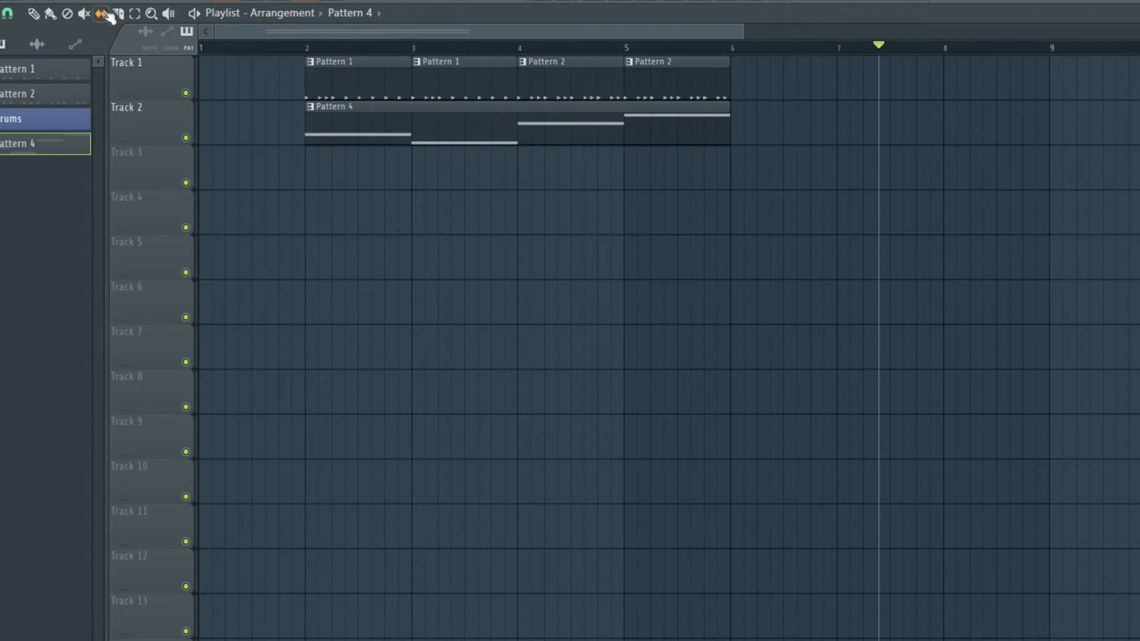
{"action": "left_click_drag", "start_coordinate": [631, 125], "coordinate": [734, 172]}
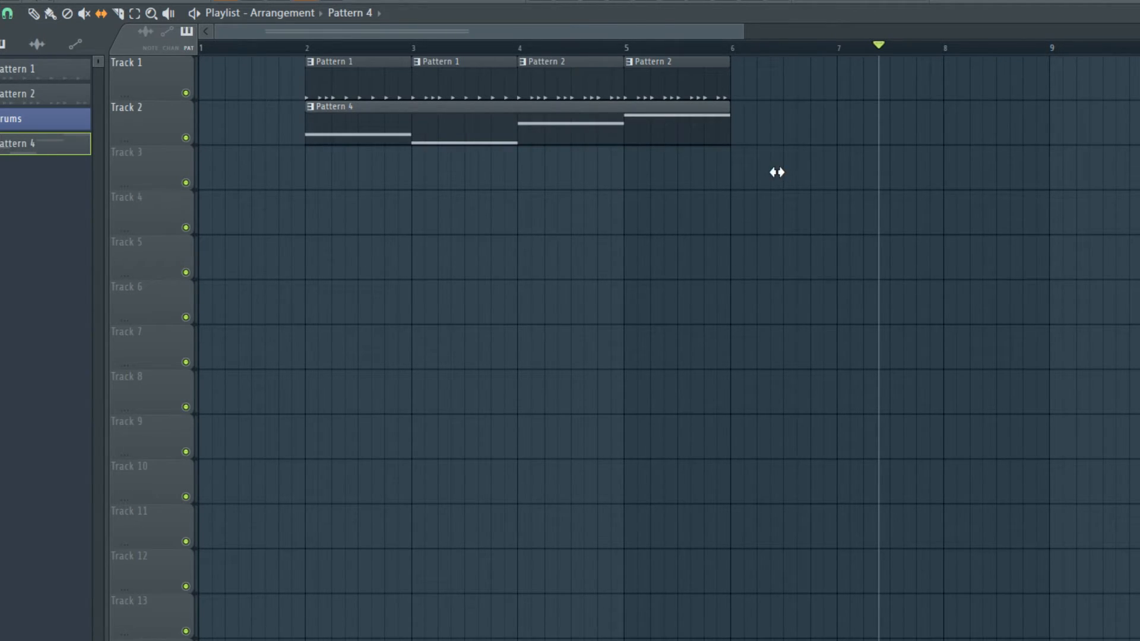
Step: Slice the clips on Tracks 1 and 2 at several points with the Slice tool, and undo and redo the last cut
{"action": "left_click_drag", "start_coordinate": [671, 165], "coordinate": [694, 102]}
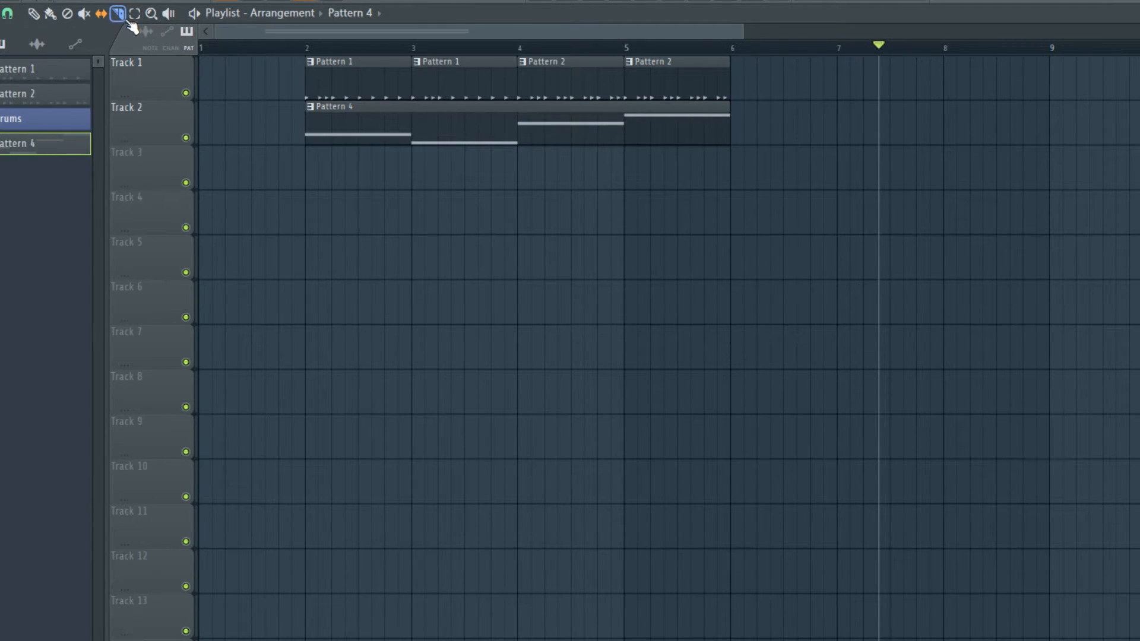
{"action": "mouse_move", "coordinate": [414, 102]}
{"action": "left_mouse_down"}
{"action": "mouse_move", "coordinate": [416, 154]}
{"action": "mouse_move", "coordinate": [415, 103]}
{"action": "left_mouse_up"}
{"action": "left_click_drag", "start_coordinate": [568, 100], "coordinate": [567, 316]}
{"action": "left_click_drag", "start_coordinate": [706, 62], "coordinate": [706, 318]}
{"action": "left_click_drag", "start_coordinate": [644, 48], "coordinate": [665, 301]}
{"action": "left_click_drag", "start_coordinate": [649, 80], "coordinate": [656, 380]}
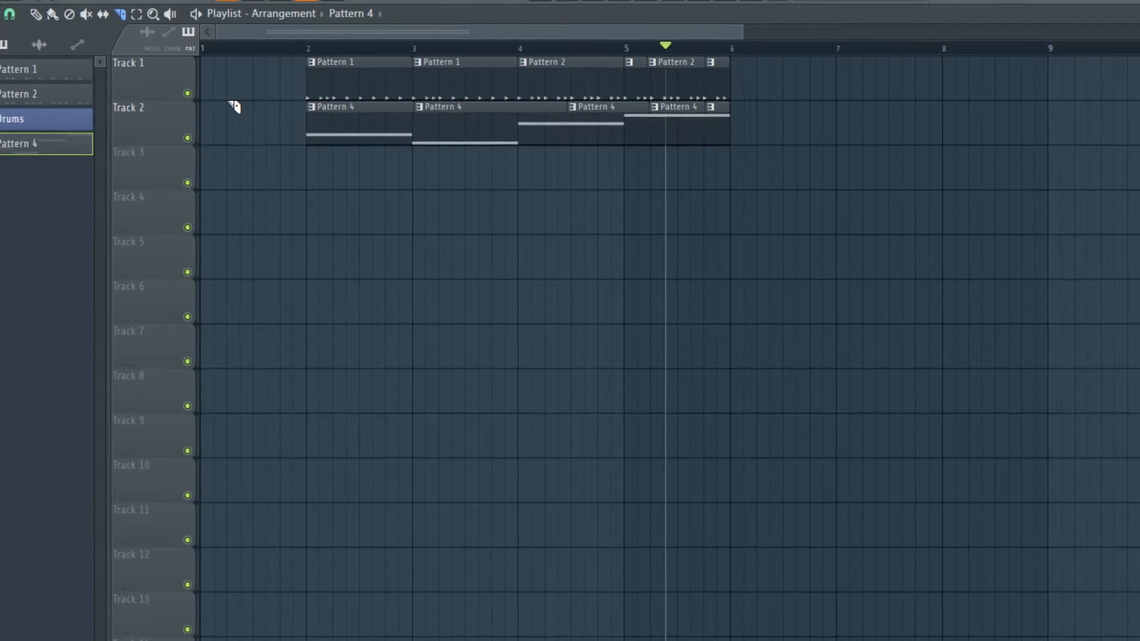
{"action": "key", "text": "ctrl+z"}
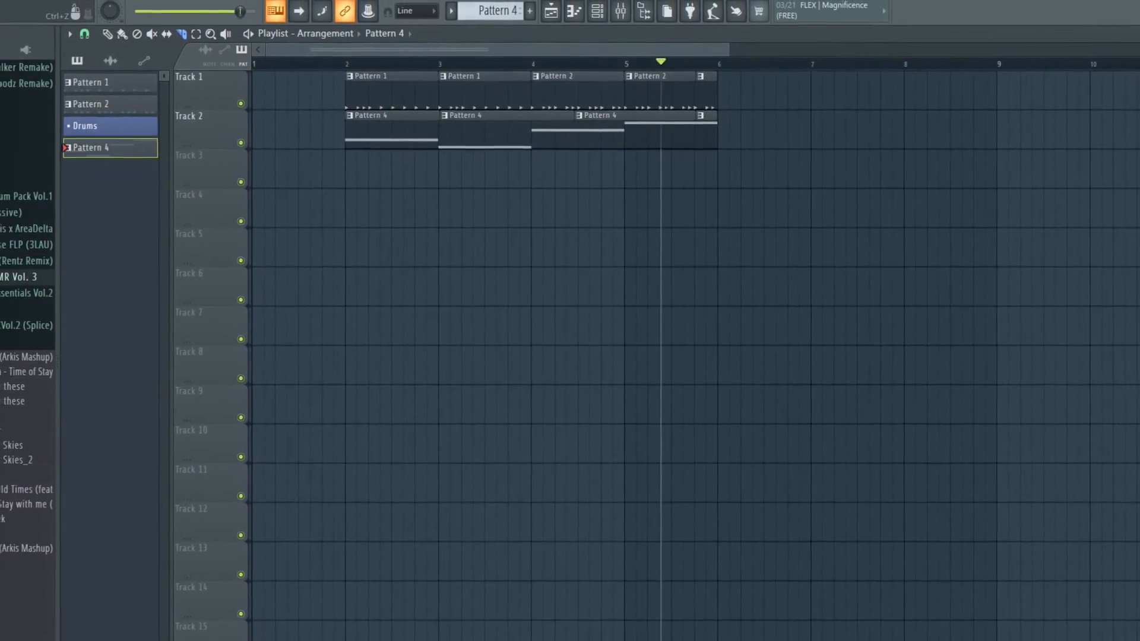
{"action": "left_click", "coordinate": [709, 4]}
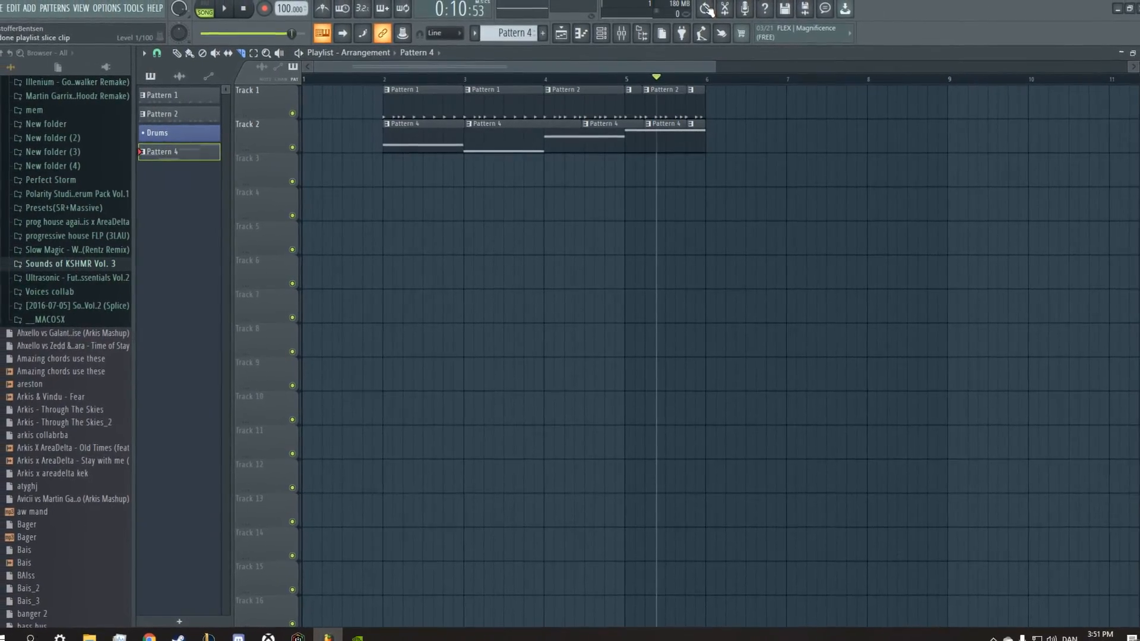
Step: Revert the project through its history in the browser to the last playlist clip move before the slices
{"action": "scroll", "coordinate": [33, 263], "scroll_direction": "up", "scroll_amount": 10}
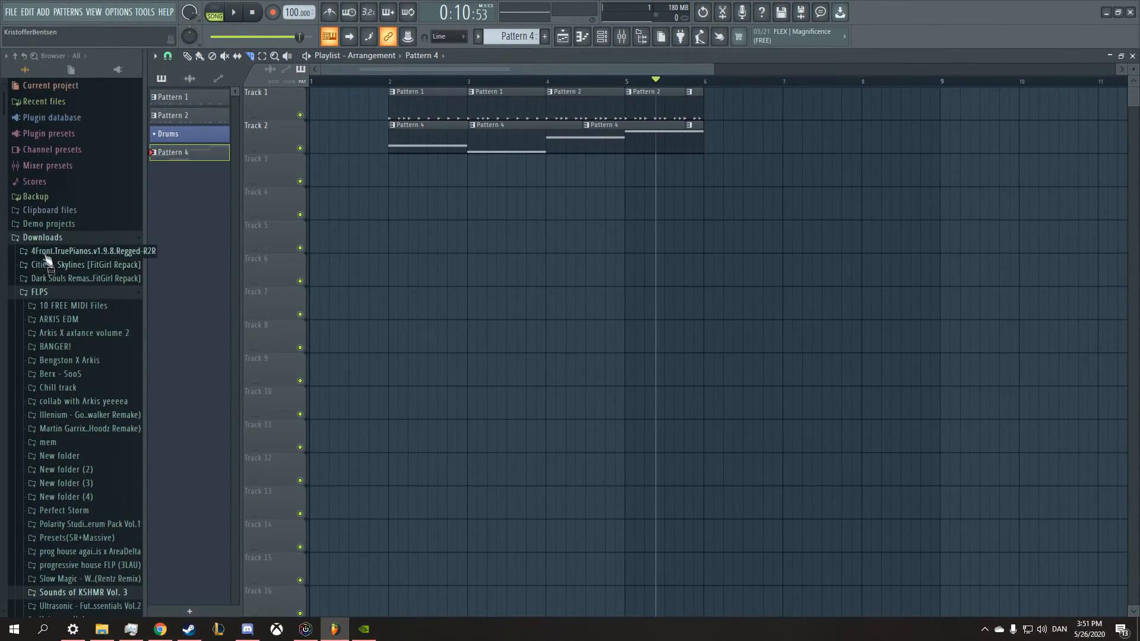
{"action": "left_click", "coordinate": [43, 238]}
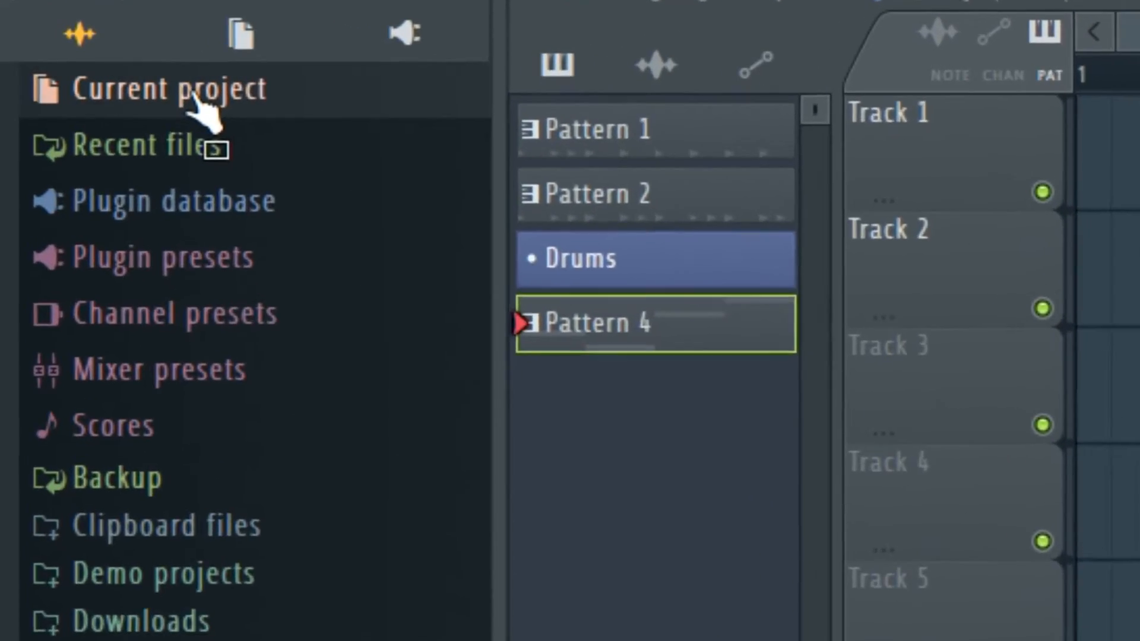
{"action": "left_click", "coordinate": [67, 88]}
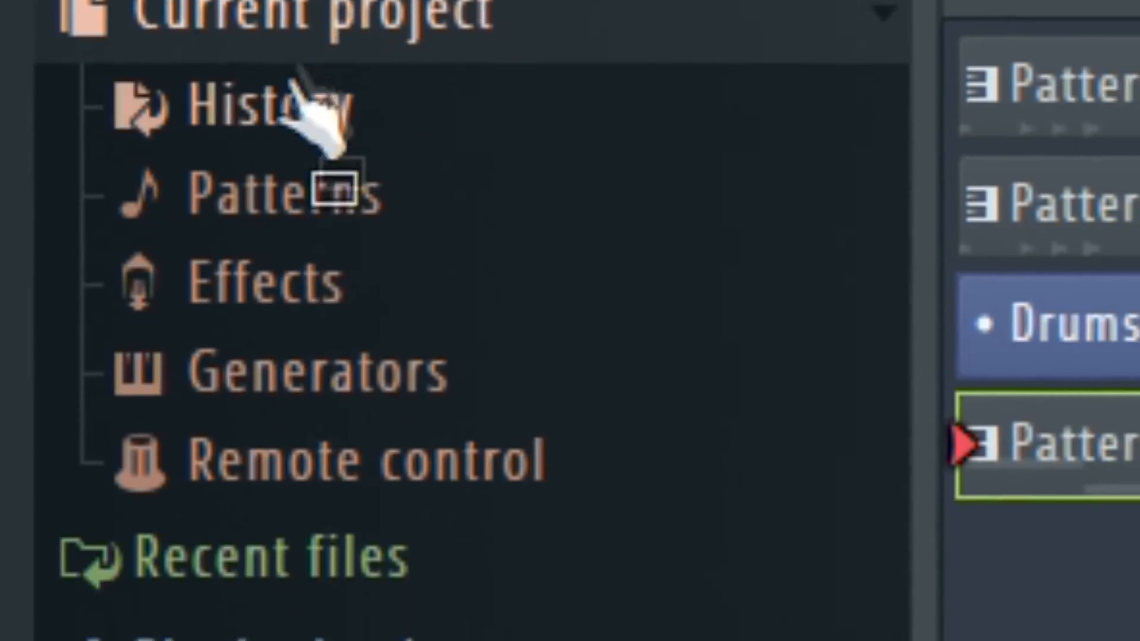
{"action": "left_click", "coordinate": [320, 101]}
{"action": "scroll", "coordinate": [306, 534], "scroll_direction": "down", "scroll_amount": 10}
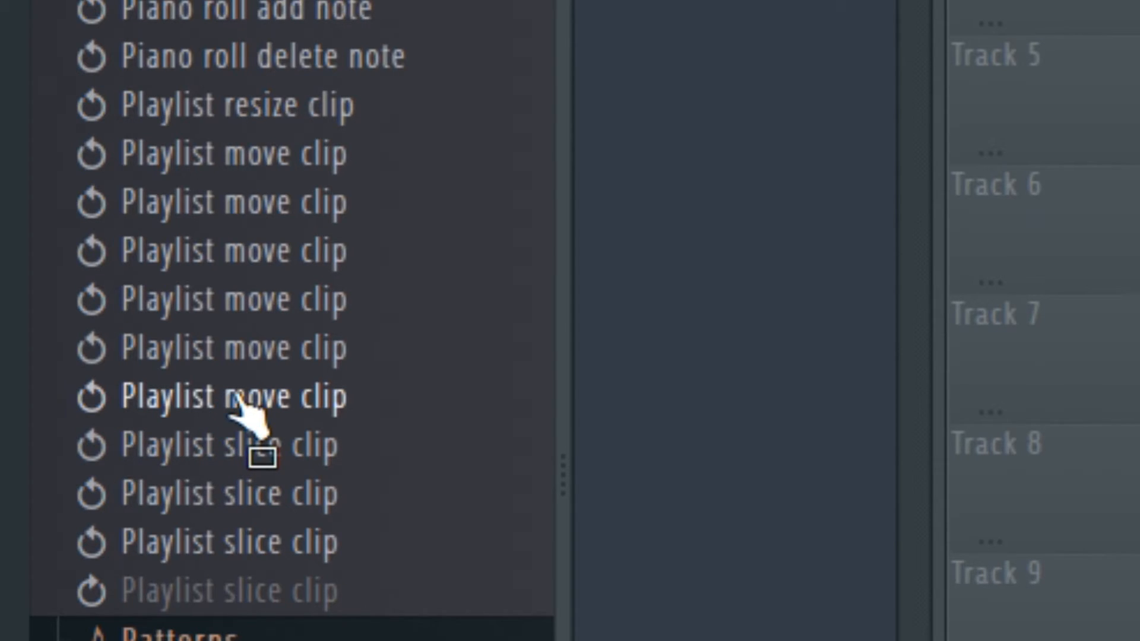
{"action": "left_click", "coordinate": [245, 407]}
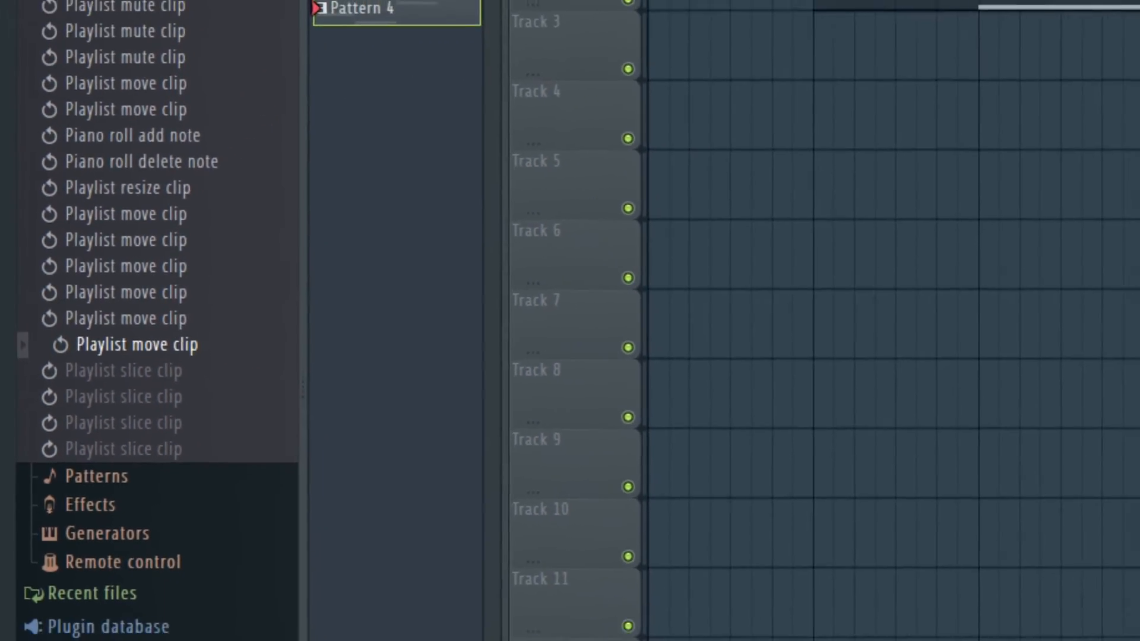
Step: Select all the pattern clips on Tracks 1 and 2 with the Select tool and return to the Draw tool
{"action": "left_click_drag", "start_coordinate": [603, 113], "coordinate": [1039, 7]}
{"action": "left_click_drag", "start_coordinate": [424, 154], "coordinate": [818, 89]}
{"action": "left_click", "coordinate": [215, 22]}
{"action": "mouse_move", "coordinate": [426, 110]}
{"action": "left_mouse_down"}
{"action": "mouse_move", "coordinate": [438, 133]}
{"action": "mouse_move", "coordinate": [763, 223]}
{"action": "mouse_move", "coordinate": [389, 300]}
{"action": "mouse_move", "coordinate": [365, 260]}
{"action": "mouse_move", "coordinate": [491, 161]}
{"action": "mouse_move", "coordinate": [421, 104]}
{"action": "mouse_move", "coordinate": [349, 103]}
{"action": "mouse_move", "coordinate": [425, 107]}
{"action": "left_mouse_up"}
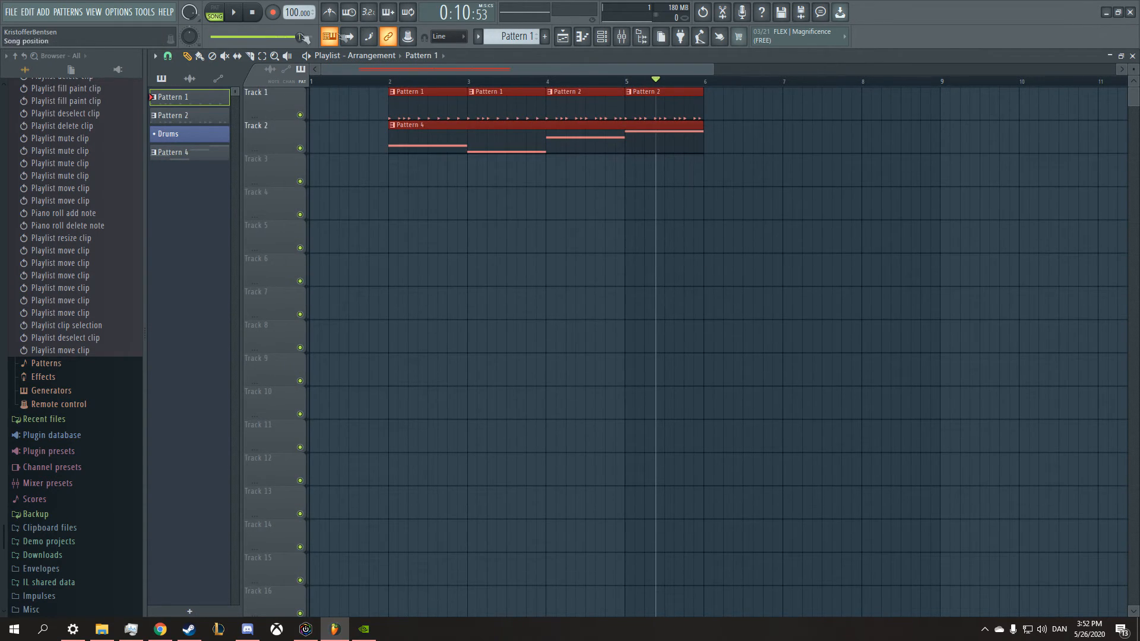
Step: Zoom in on the clips with the Zoom tool and readjust the playlist's horizontal zoom and track height
{"action": "left_click", "coordinate": [274, 56]}
{"action": "left_click", "coordinate": [407, 141]}
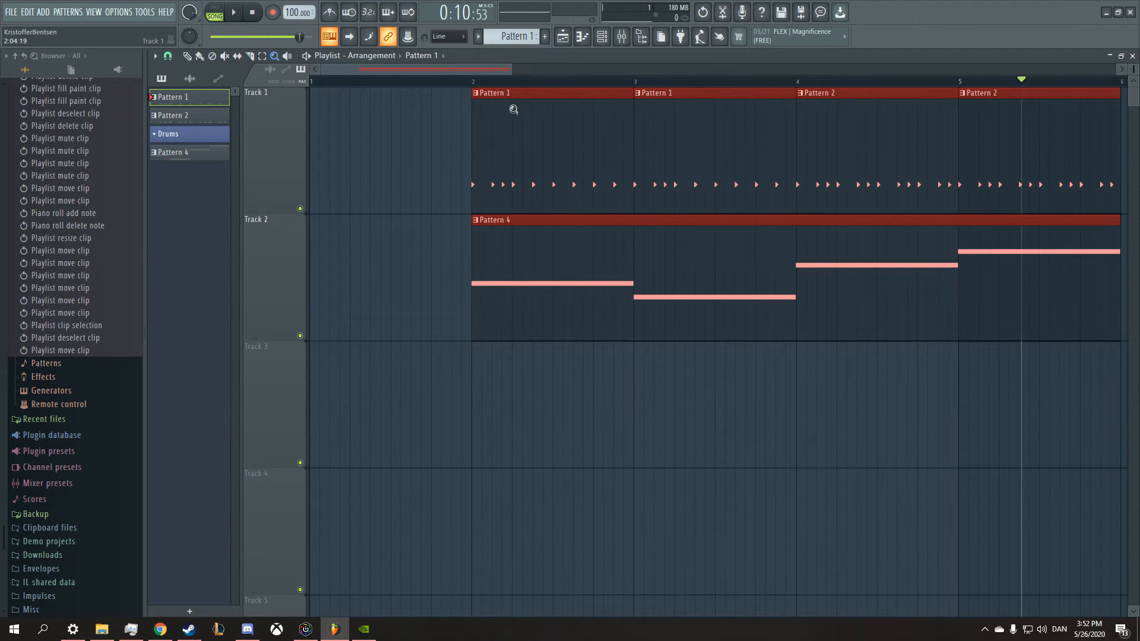
{"action": "key", "text": "ctrl+z"}
{"action": "key", "text": "ctrl+z"}
{"action": "left_click_drag", "start_coordinate": [512, 67], "coordinate": [1009, 68]}
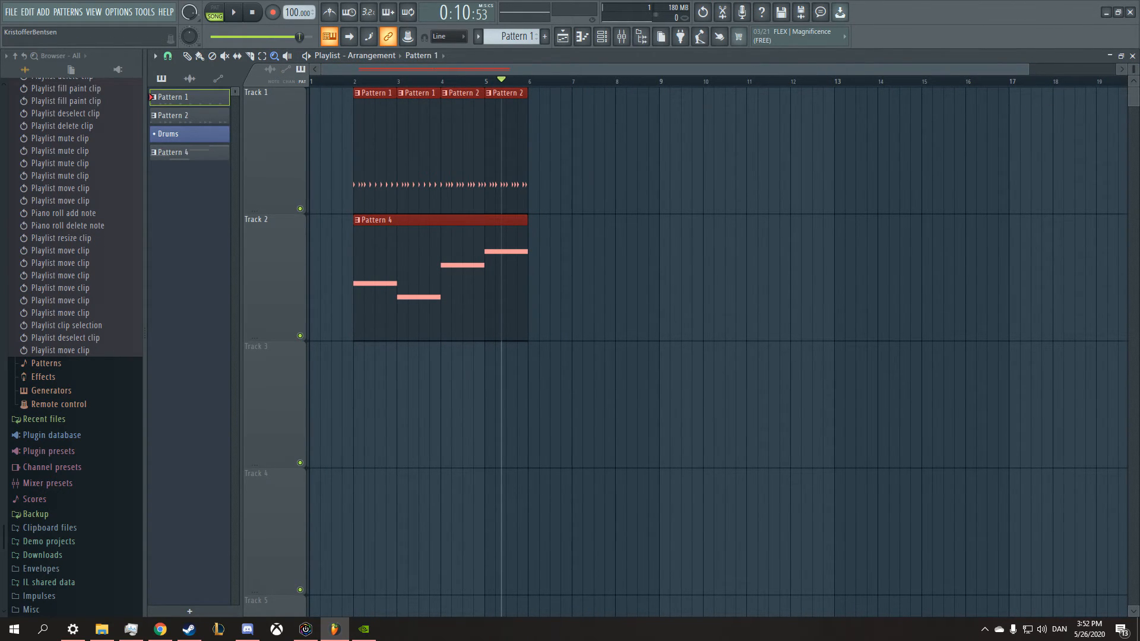
{"action": "left_click_drag", "start_coordinate": [1133, 68], "coordinate": [1133, 103]}
{"action": "left_click_drag", "start_coordinate": [1027, 70], "coordinate": [613, 74]}
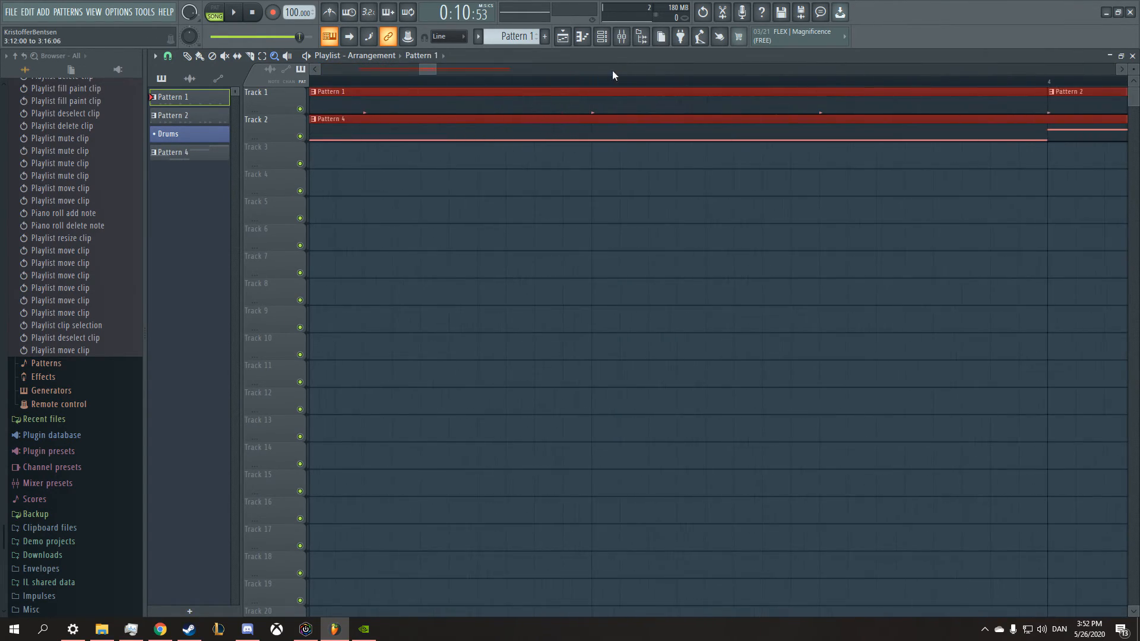
{"action": "left_click_drag", "start_coordinate": [465, 68], "coordinate": [917, 70]}
{"action": "left_click_drag", "start_coordinate": [804, 71], "coordinate": [677, 71]}
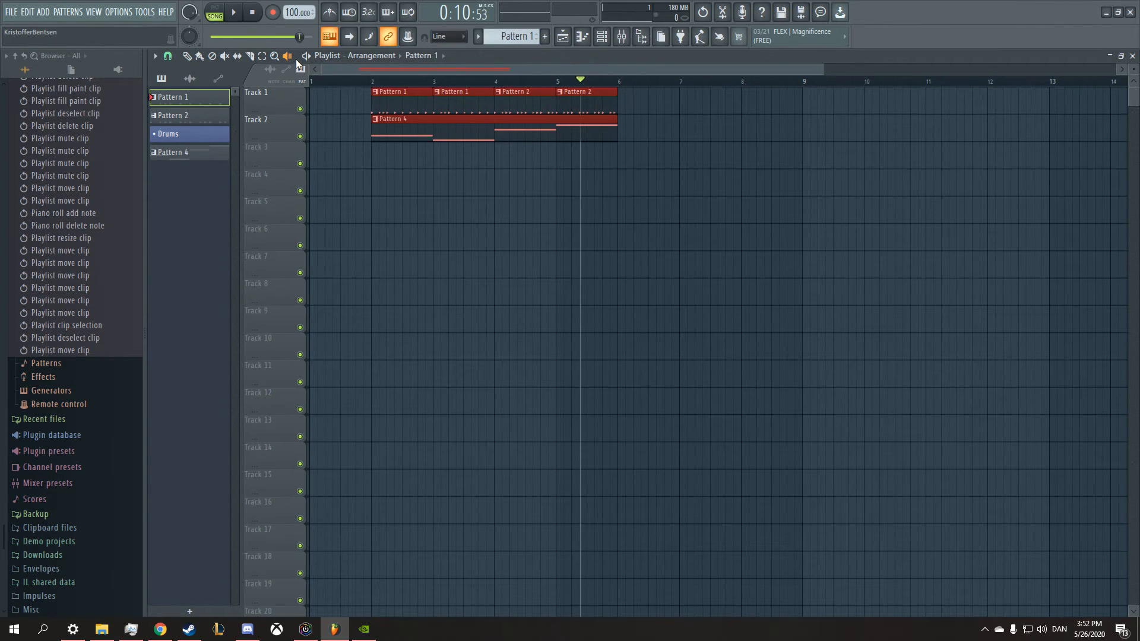
Step: Audition the clips on Tracks 1 and 2 at several points with the Playback tool, and play the song briefly
{"action": "left_click", "coordinate": [289, 58]}
{"action": "left_click", "coordinate": [383, 130]}
{"action": "left_click", "coordinate": [433, 123]}
{"action": "left_click", "coordinate": [426, 126]}
{"action": "left_click", "coordinate": [593, 129]}
{"action": "left_click", "coordinate": [524, 99]}
{"action": "left_click", "coordinate": [557, 99]}
{"action": "left_click", "coordinate": [425, 124]}
{"action": "left_click", "coordinate": [497, 123]}
{"action": "left_click", "coordinate": [476, 130]}
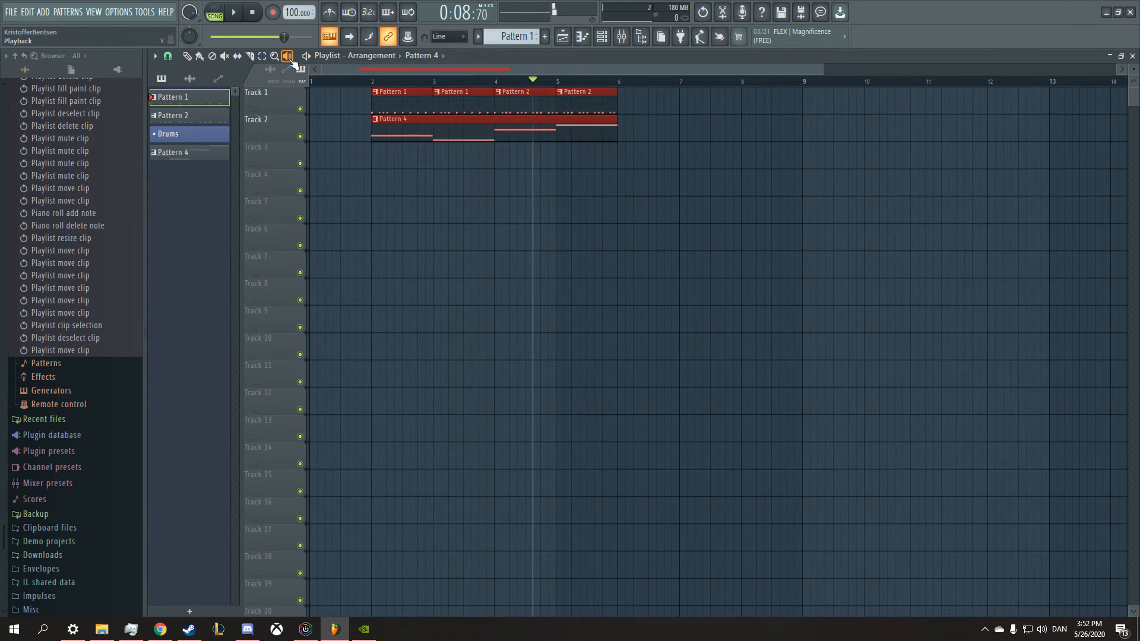
{"action": "key", "text": "space"}
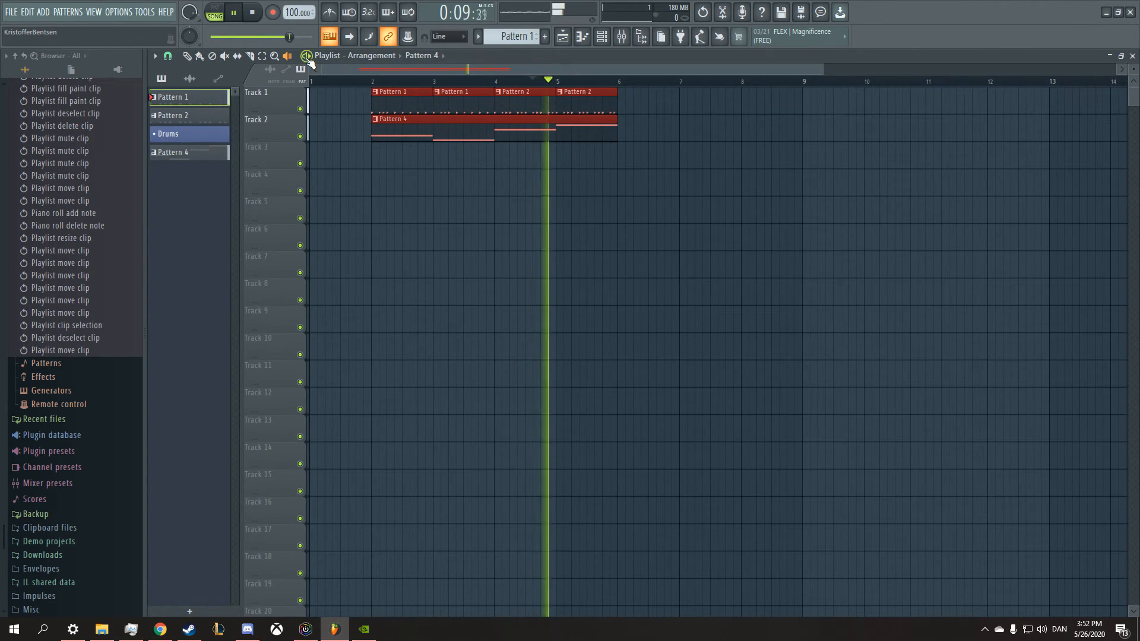
{"action": "key", "text": "space"}
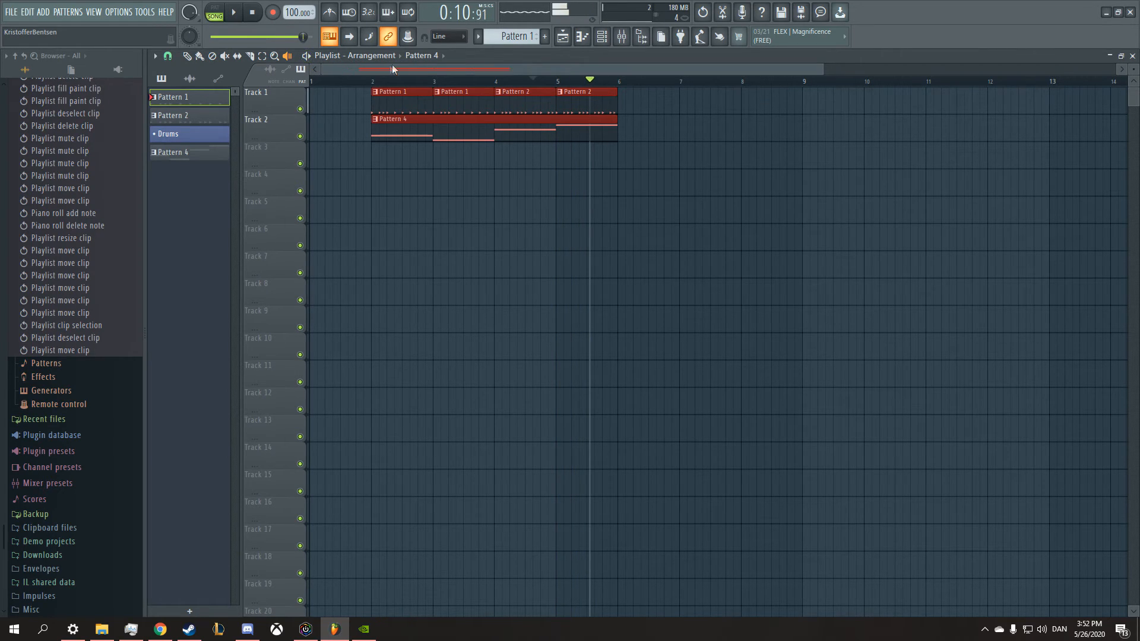
Step: Choose the audio clip Untitled project - 2020-May-26_2 as the clip source, place it on Track 4 and delete it
{"action": "left_click", "coordinate": [419, 56]}
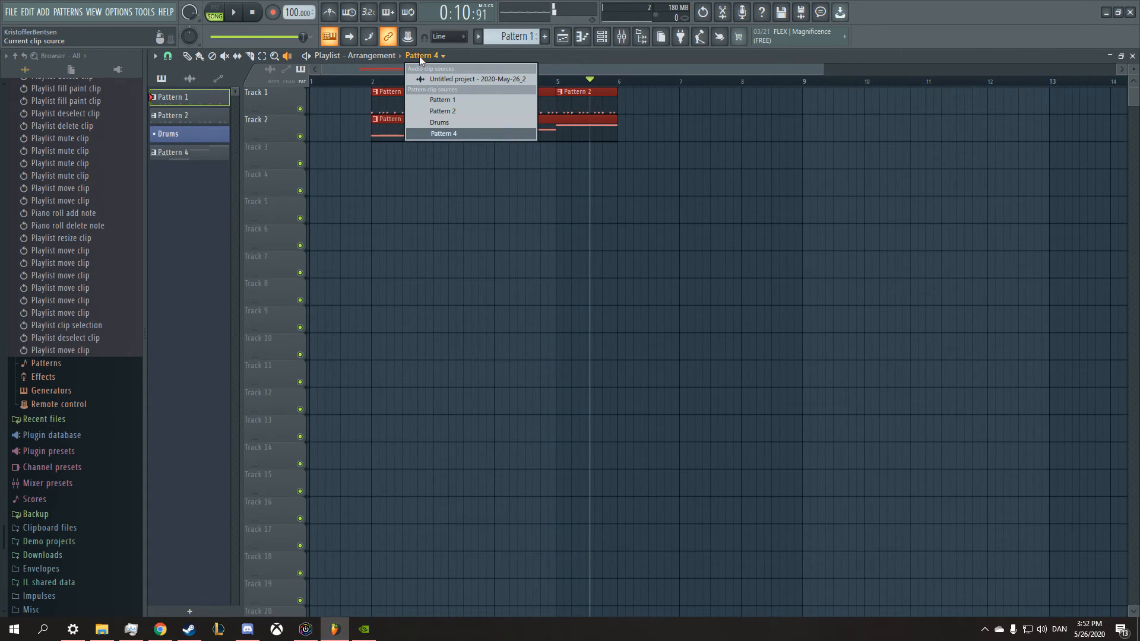
{"action": "left_click", "coordinate": [429, 82]}
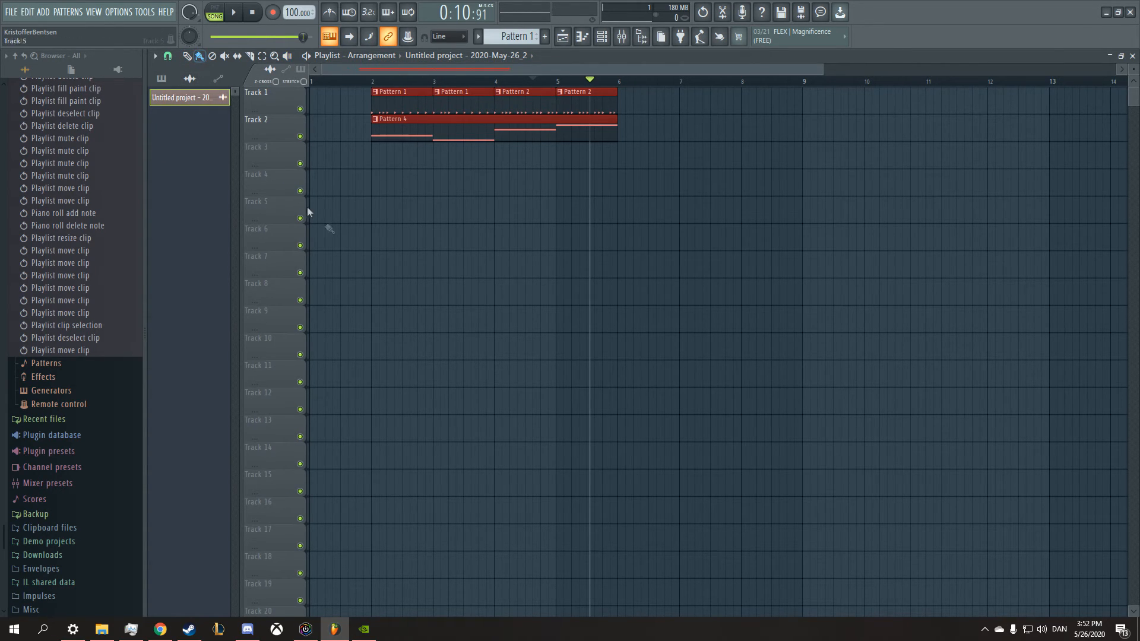
{"action": "left_click", "coordinate": [361, 185]}
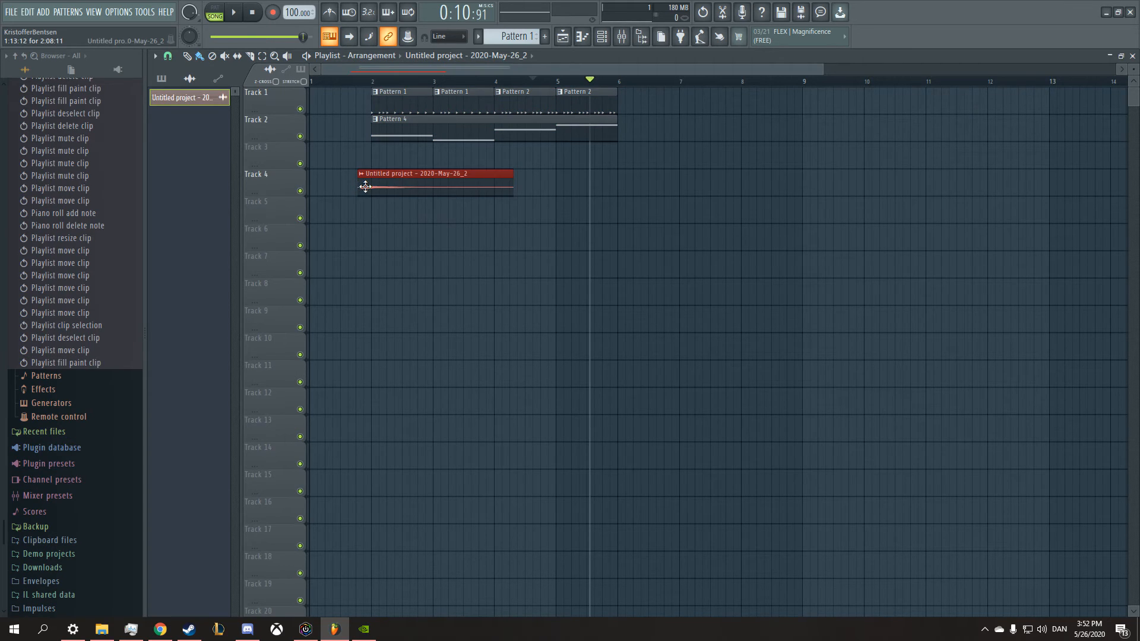
{"action": "right_click", "coordinate": [365, 187]}
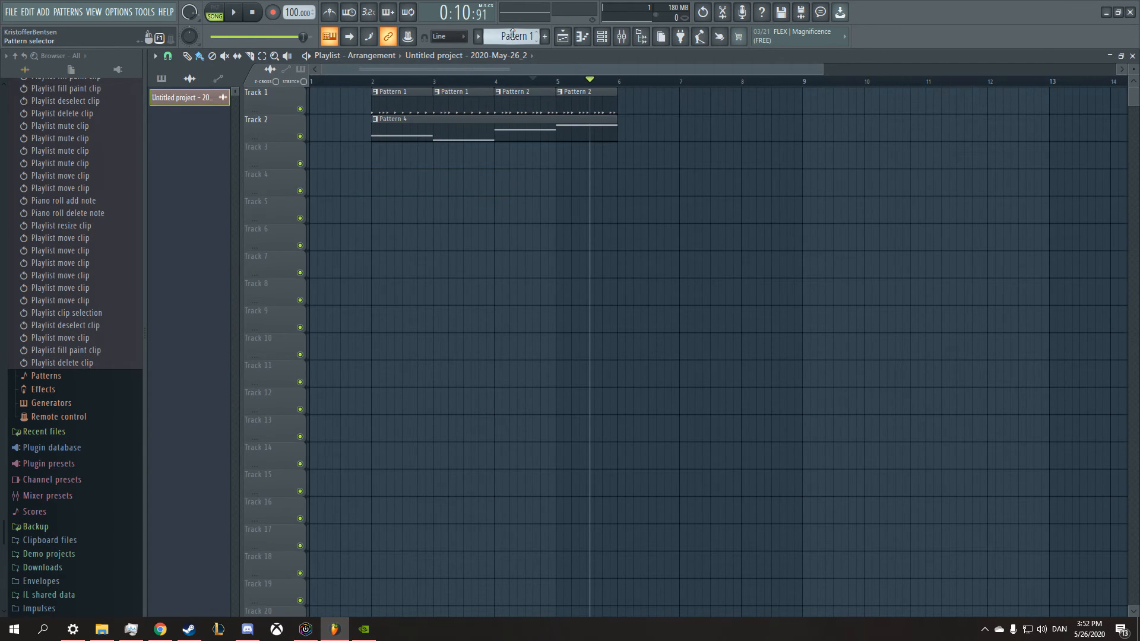
Step: Place Pattern 1 on Track 4 and delete it, and do the same with Pattern 2
{"action": "left_click", "coordinate": [509, 36]}
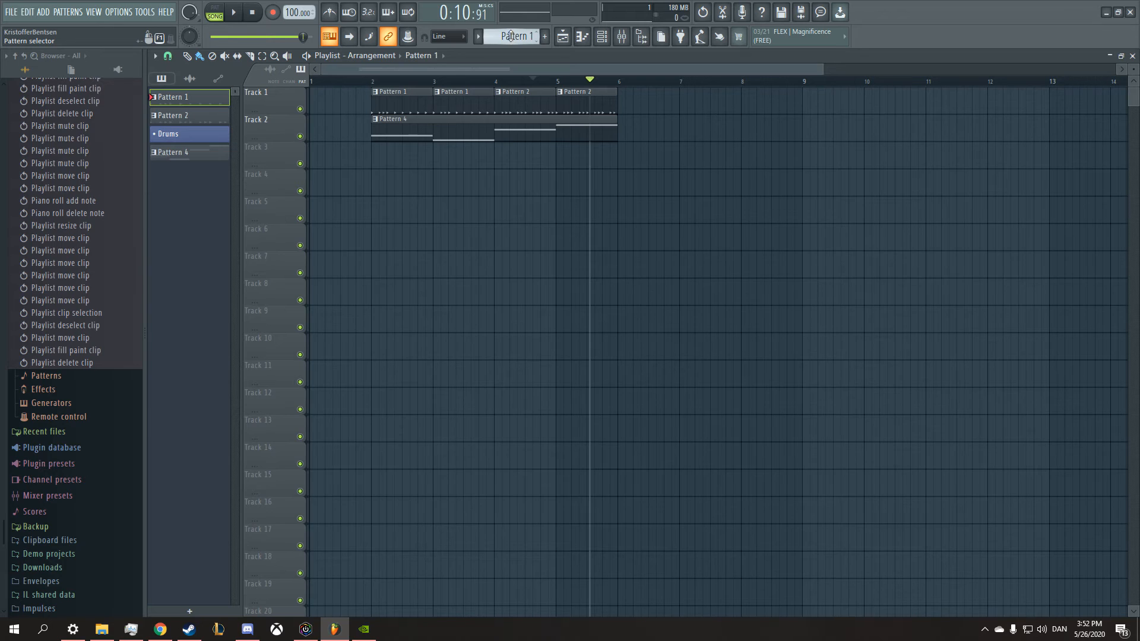
{"action": "left_click", "coordinate": [427, 192]}
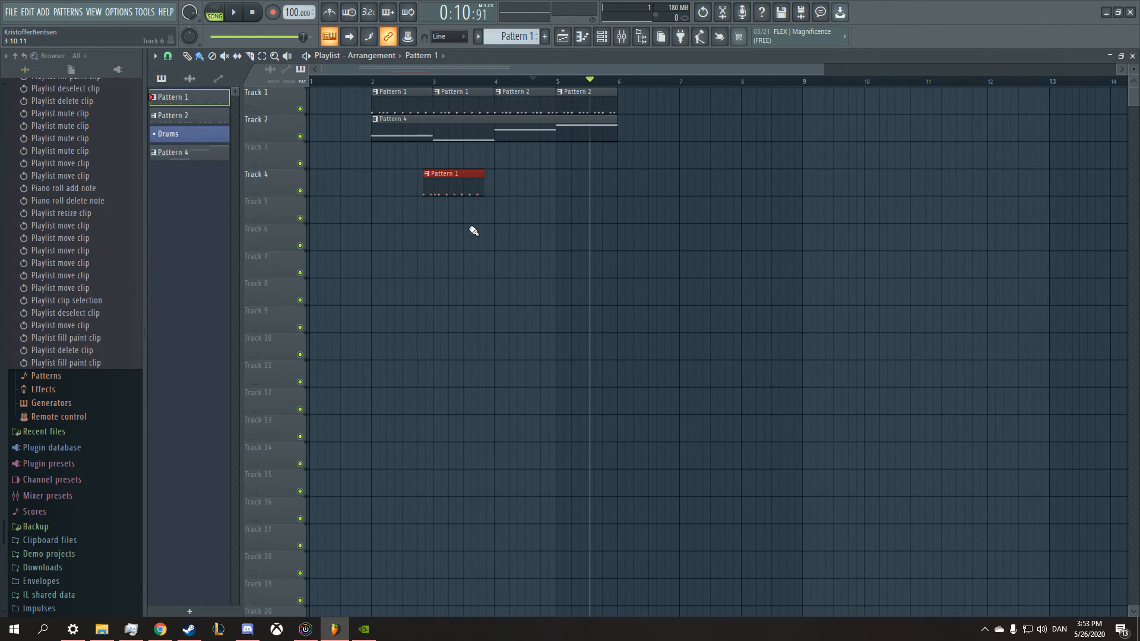
{"action": "right_click", "coordinate": [475, 178]}
{"action": "scroll", "coordinate": [509, 36], "scroll_direction": "down", "scroll_amount": 1}
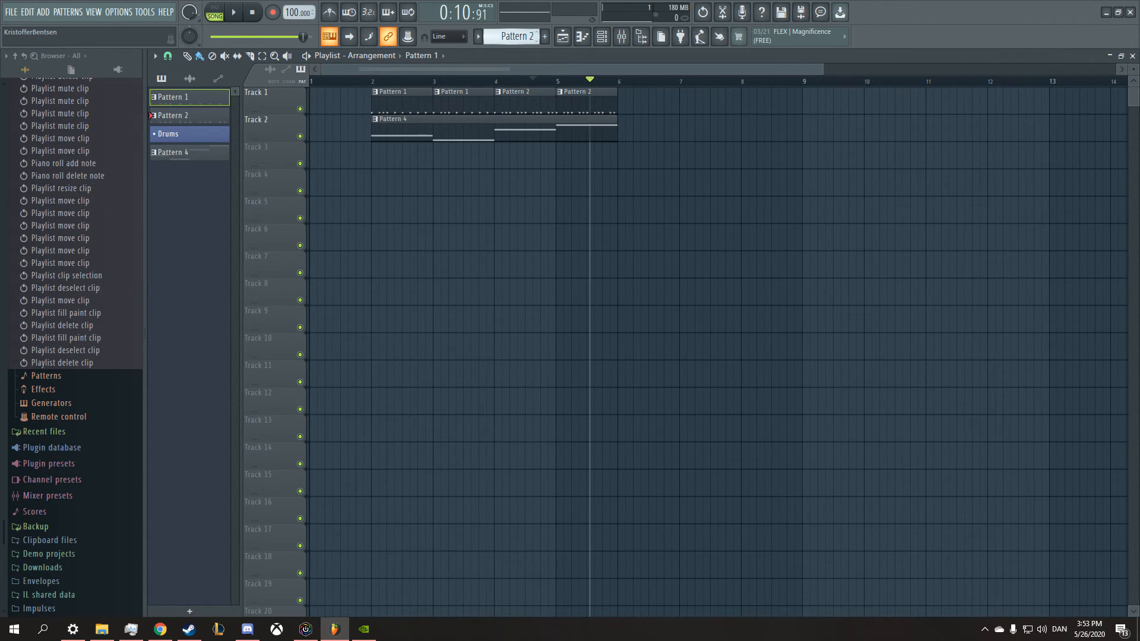
{"action": "left_click", "coordinate": [471, 182]}
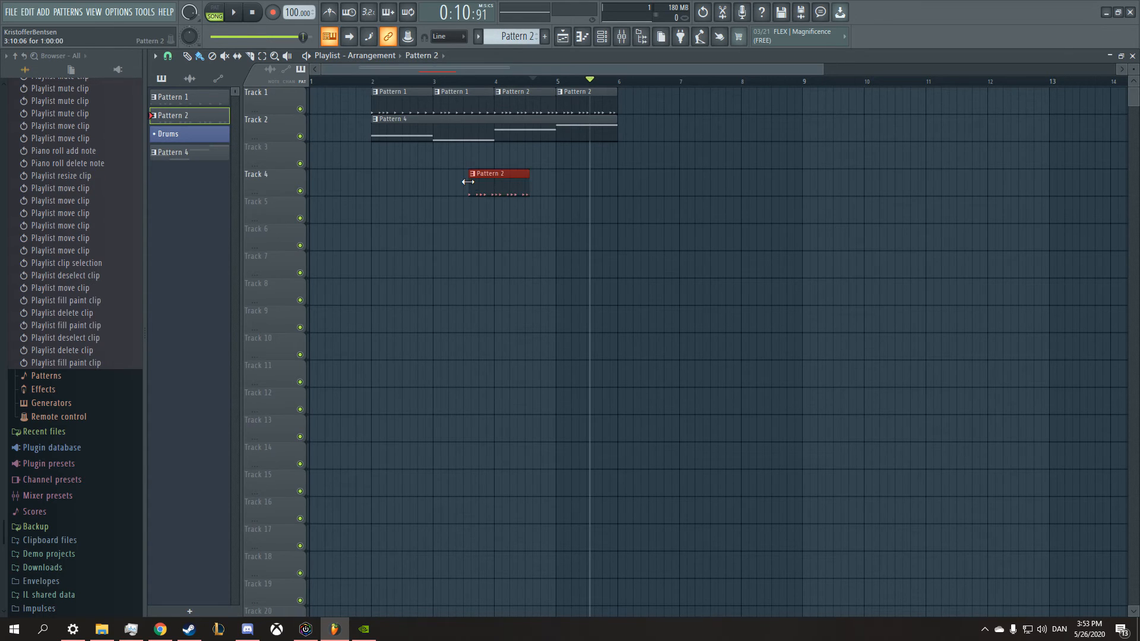
{"action": "right_click", "coordinate": [478, 186]}
Step: Place the audio clip Untitled project - 2020-May-26_2 at bar 1 of Track 3 and set the playlist snap to Step
{"action": "left_click", "coordinate": [438, 55]}
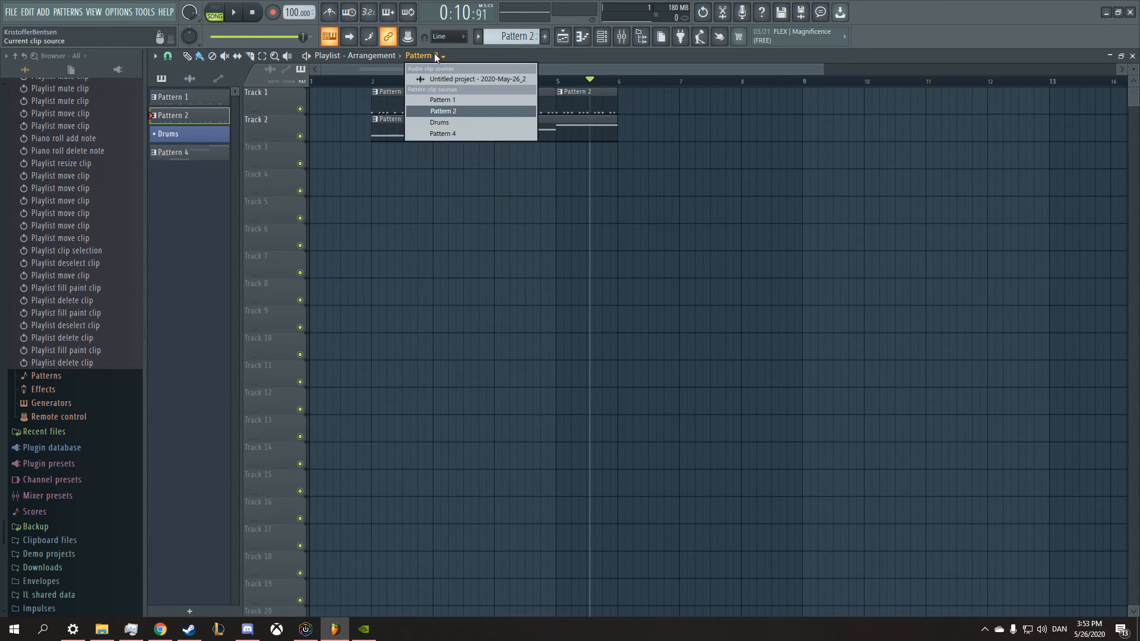
{"action": "left_click", "coordinate": [449, 81]}
{"action": "left_click", "coordinate": [412, 167]}
{"action": "mouse_move", "coordinate": [412, 166]}
{"action": "left_mouse_down"}
{"action": "mouse_move", "coordinate": [328, 168]}
{"action": "mouse_move", "coordinate": [313, 158]}
{"action": "left_mouse_up"}
{"action": "left_click_drag", "start_coordinate": [408, 155], "coordinate": [405, 154]}
{"action": "left_click", "coordinate": [168, 55]}
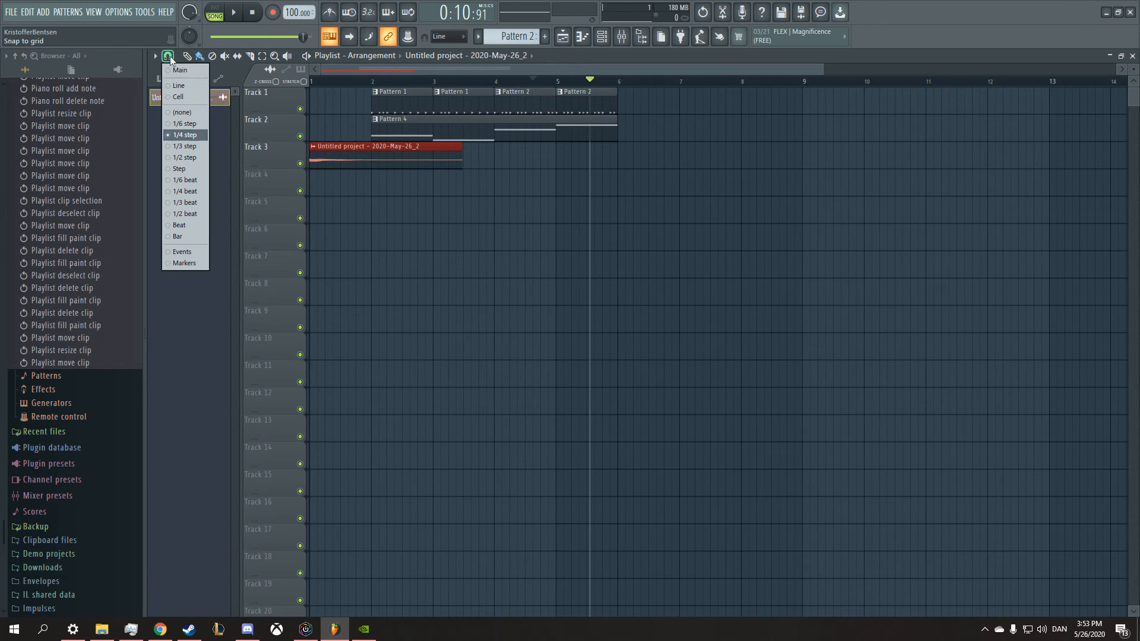
{"action": "left_click", "coordinate": [188, 169]}
Step: Reverse the audio clip on Track 3 in its channel settings and shorten it to about one bar
{"action": "double_click", "coordinate": [342, 155]}
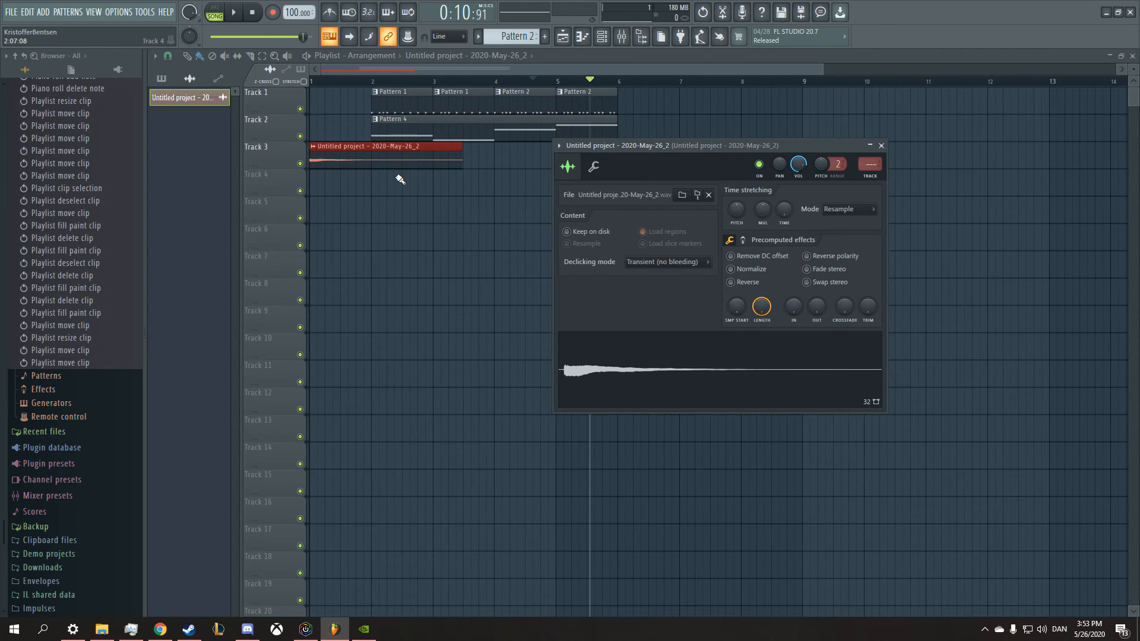
{"action": "left_click_drag", "start_coordinate": [685, 143], "coordinate": [631, 108]}
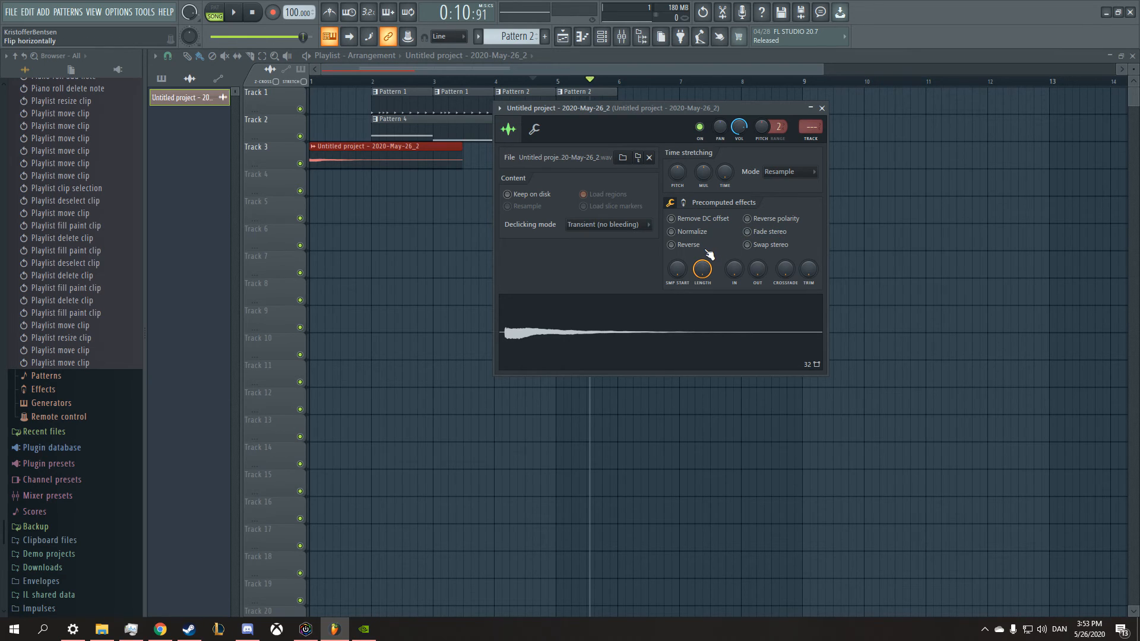
{"action": "left_click", "coordinate": [675, 247]}
{"action": "mouse_move", "coordinate": [312, 161]}
{"action": "left_mouse_down"}
{"action": "mouse_move", "coordinate": [372, 160]}
{"action": "mouse_move", "coordinate": [315, 163]}
{"action": "left_mouse_up"}
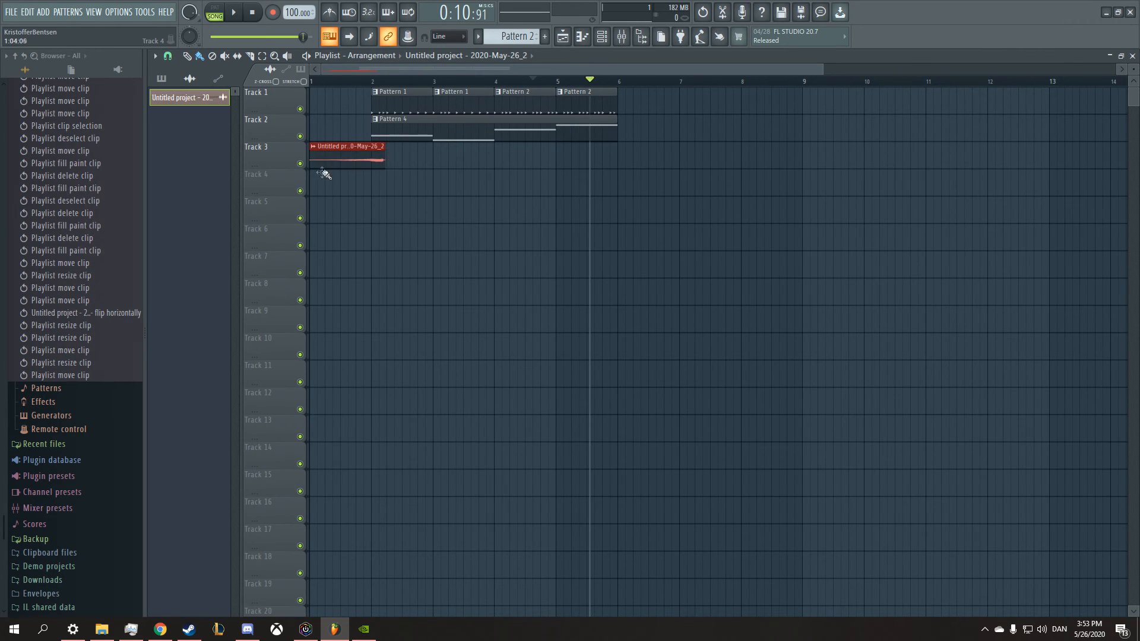
{"action": "left_click_drag", "start_coordinate": [385, 166], "coordinate": [372, 169]}
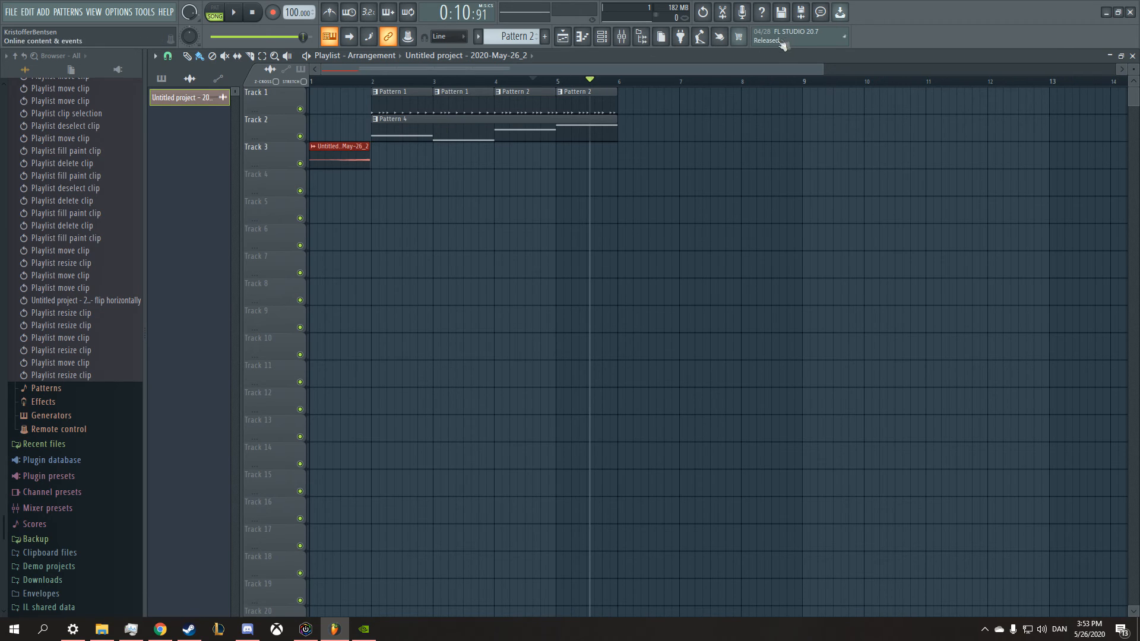
Step: Set the playlist snap to 1/4 step and extend the Track 3 audio clip's end towards bar 2
{"action": "left_click_drag", "start_coordinate": [822, 69], "coordinate": [354, 79]}
{"action": "left_click_drag", "start_coordinate": [343, 70], "coordinate": [375, 73]}
{"action": "left_click", "coordinate": [169, 57]}
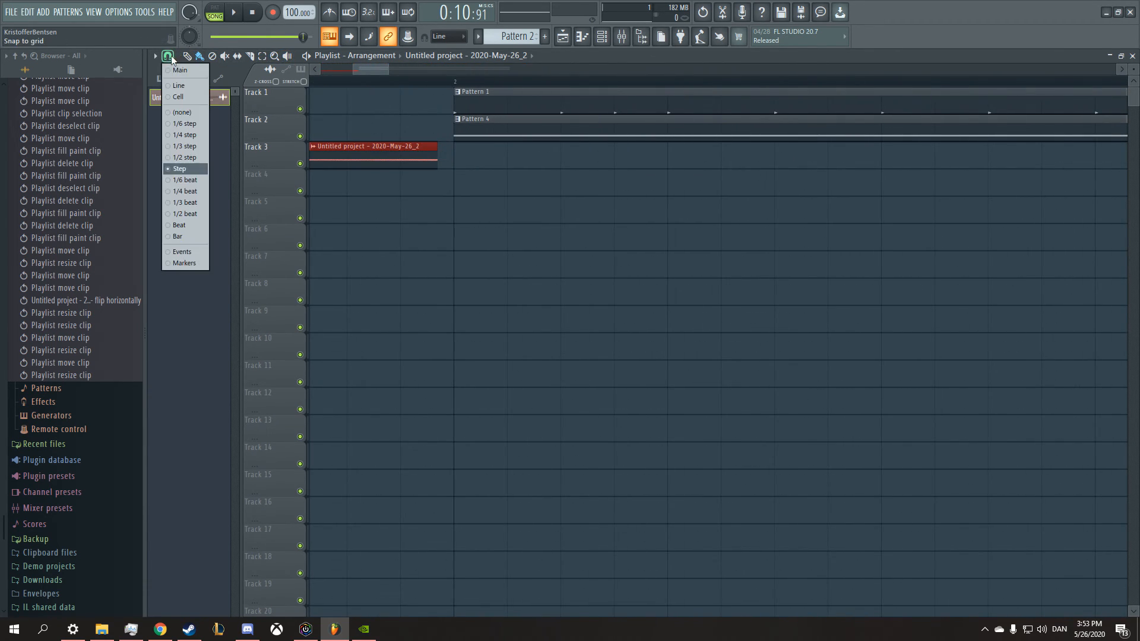
{"action": "left_click", "coordinate": [191, 135]}
{"action": "left_click", "coordinate": [170, 57]}
{"action": "left_click", "coordinate": [182, 135]}
{"action": "left_click_drag", "start_coordinate": [438, 154], "coordinate": [449, 156]}
Step: Extend the Track 3 audio clip's end to the start of bar 2 with 1/6 step snap, and set the snap to none
{"action": "left_click", "coordinate": [165, 57]}
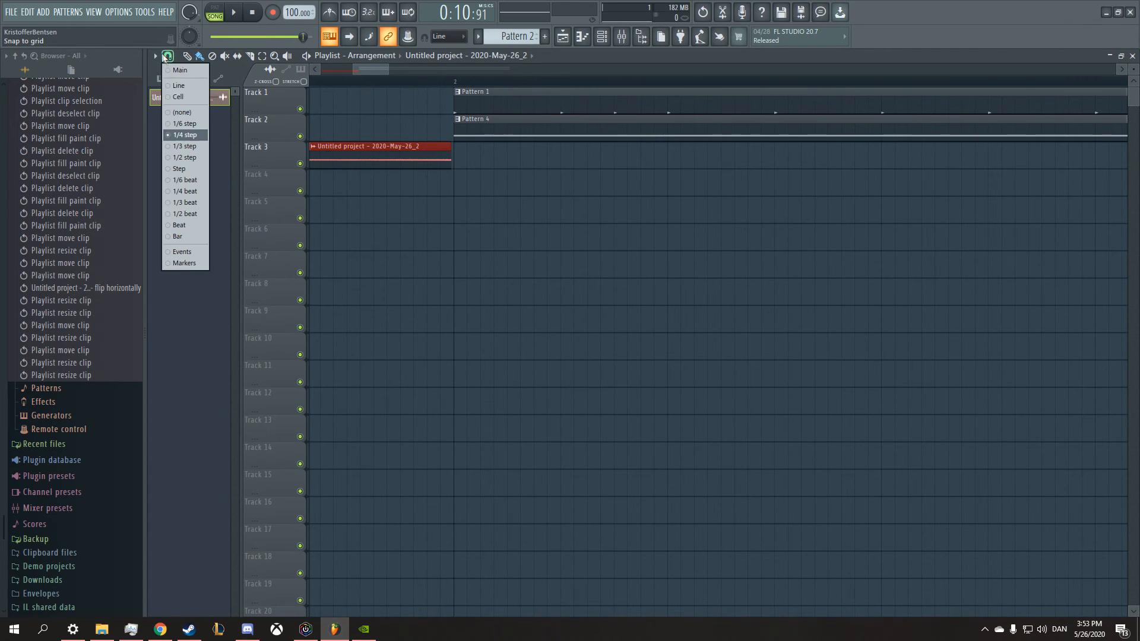
{"action": "left_click", "coordinate": [190, 123]}
{"action": "left_click_drag", "start_coordinate": [453, 154], "coordinate": [454, 153]}
{"action": "left_click", "coordinate": [168, 56]}
{"action": "left_click", "coordinate": [185, 112]}
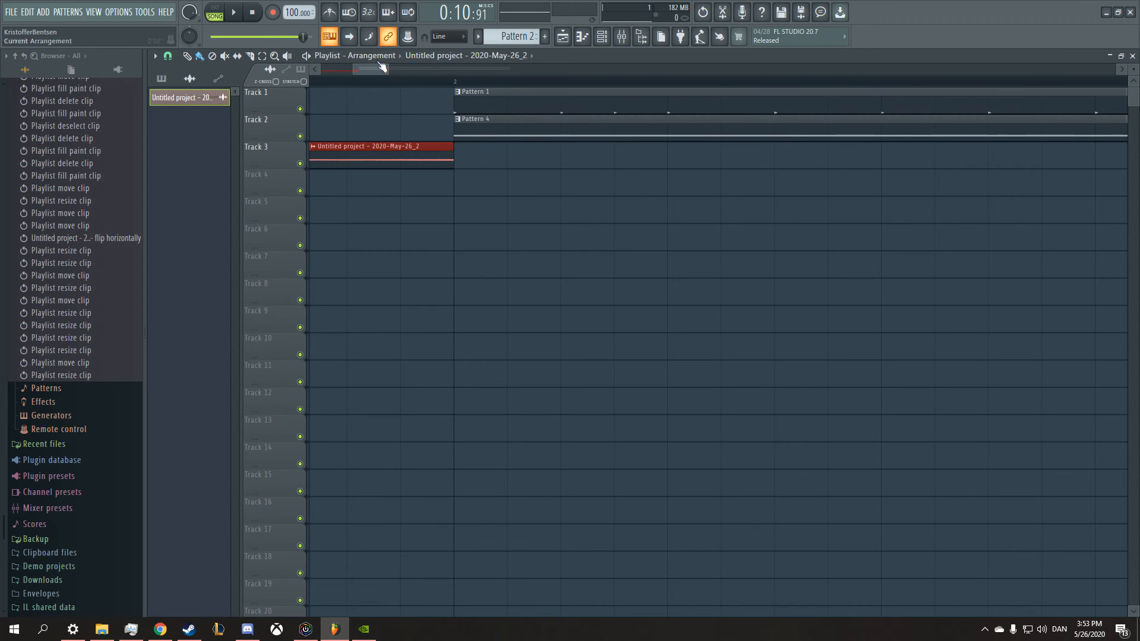
Step: Set the playlist snap to Step and play the arrangement from the start through the reversed clip into the patterns
{"action": "left_click_drag", "start_coordinate": [394, 69], "coordinate": [778, 70]}
{"action": "left_click", "coordinate": [168, 55]}
{"action": "left_click", "coordinate": [179, 168]}
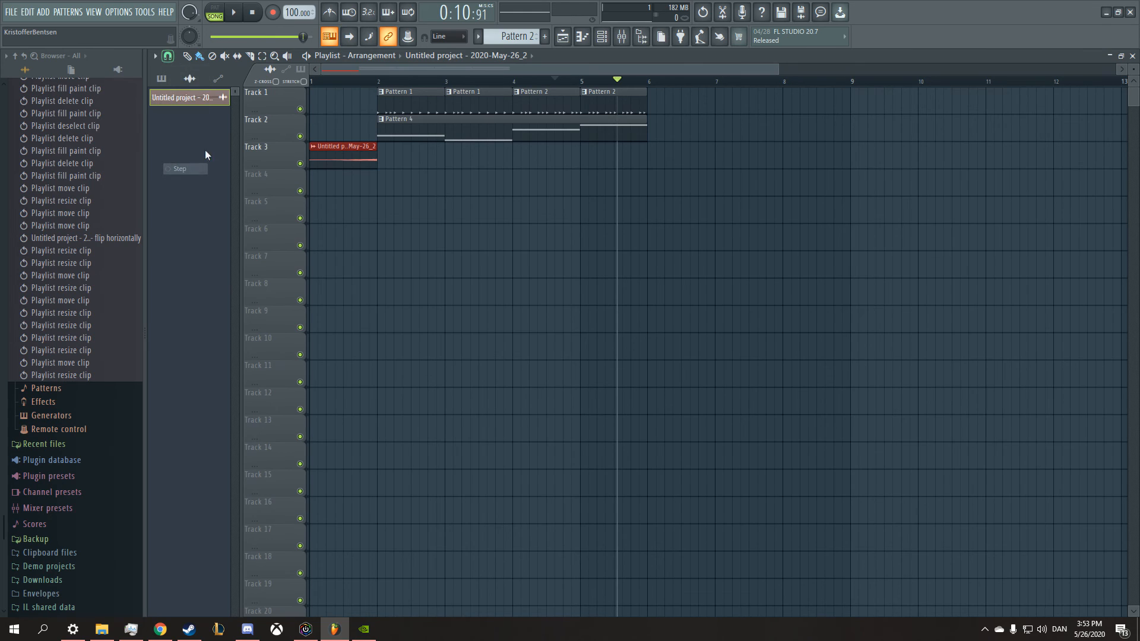
{"action": "left_click", "coordinate": [233, 11]}
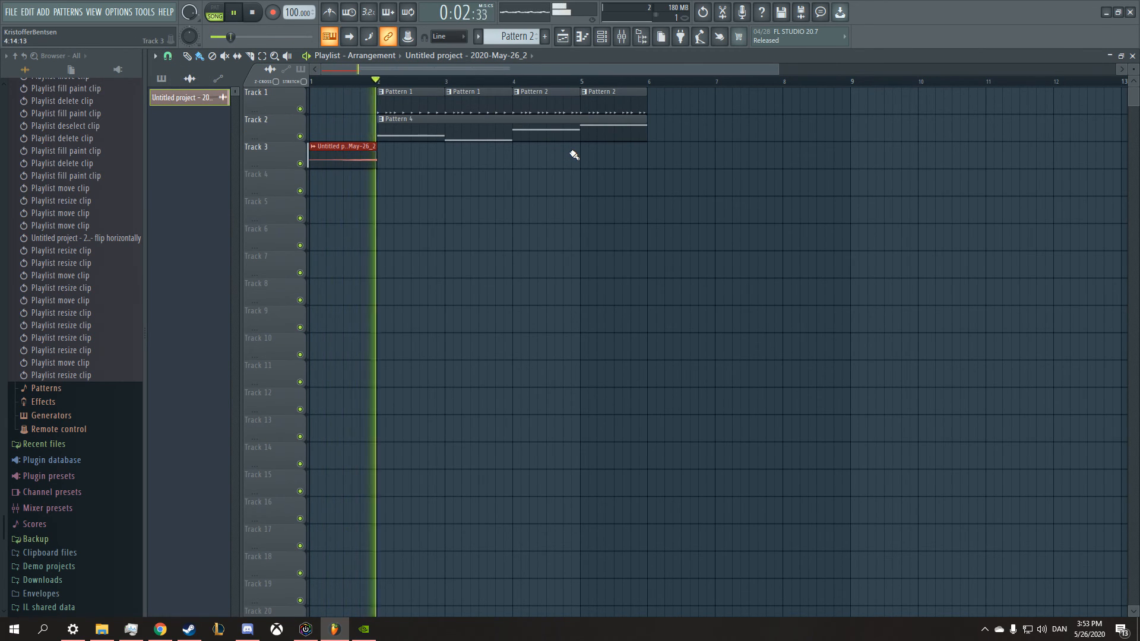
{"action": "left_click", "coordinate": [235, 13]}
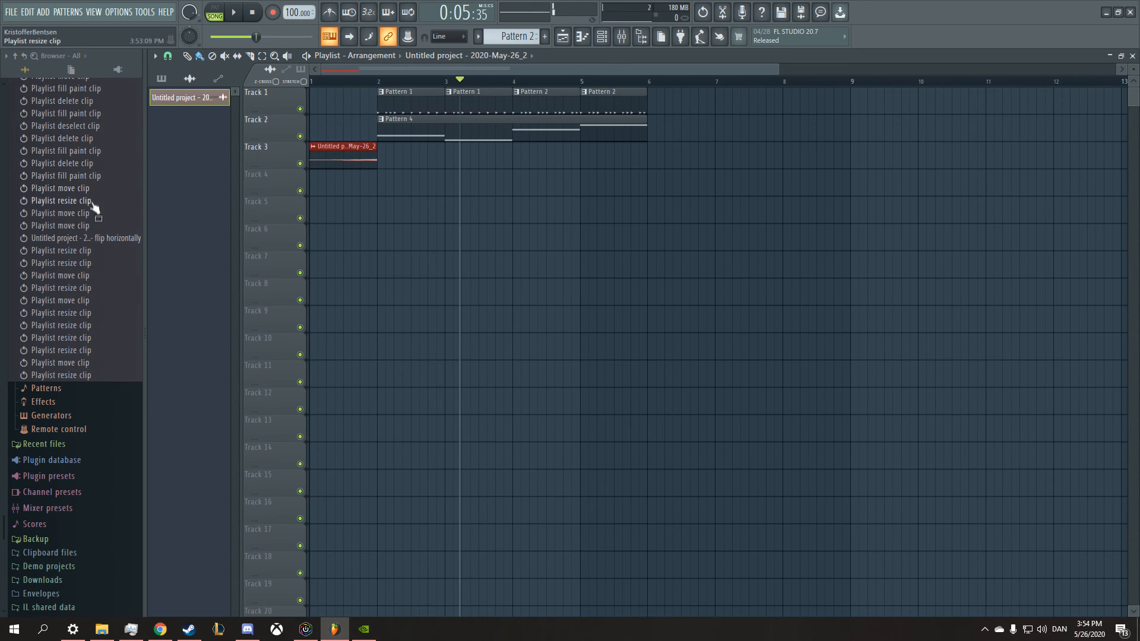
Step: Open the piano roll and briefly show the channel rack
{"action": "scroll", "coordinate": [89, 228], "scroll_direction": "up", "scroll_amount": 5}
{"action": "left_click", "coordinate": [601, 37]}
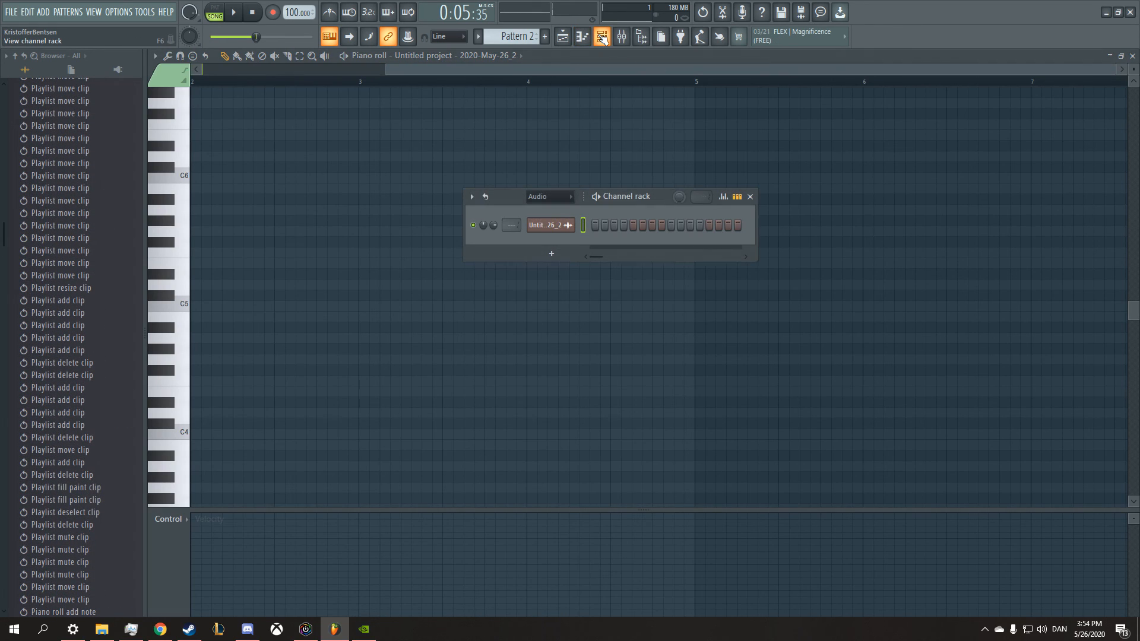
{"action": "left_click", "coordinate": [601, 37]}
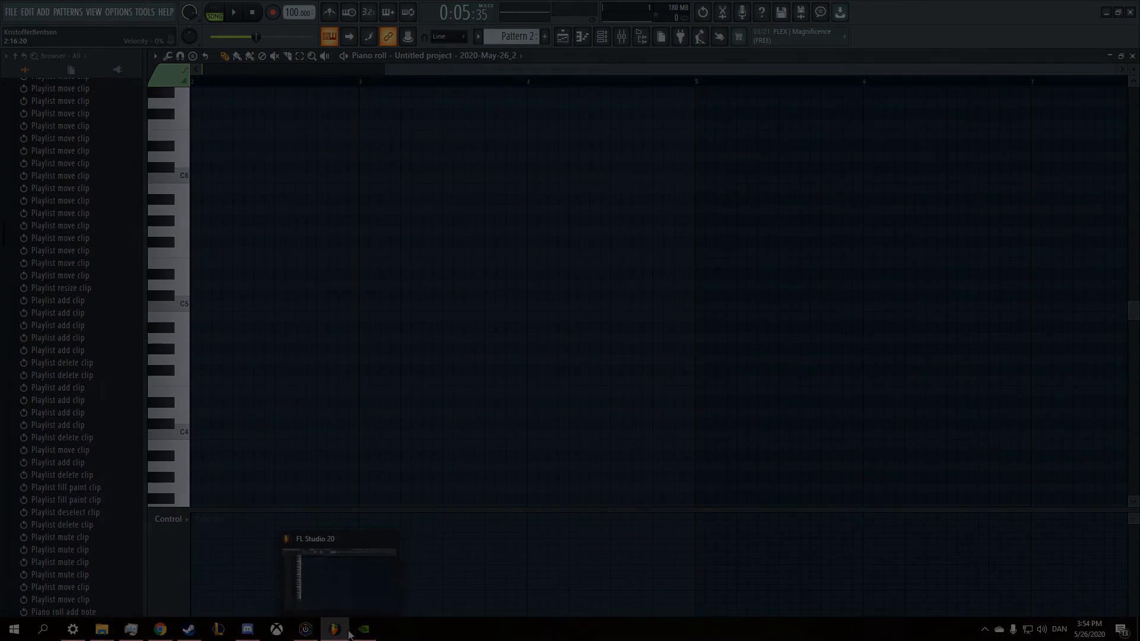
{"action": "key", "text": "alt+z"}
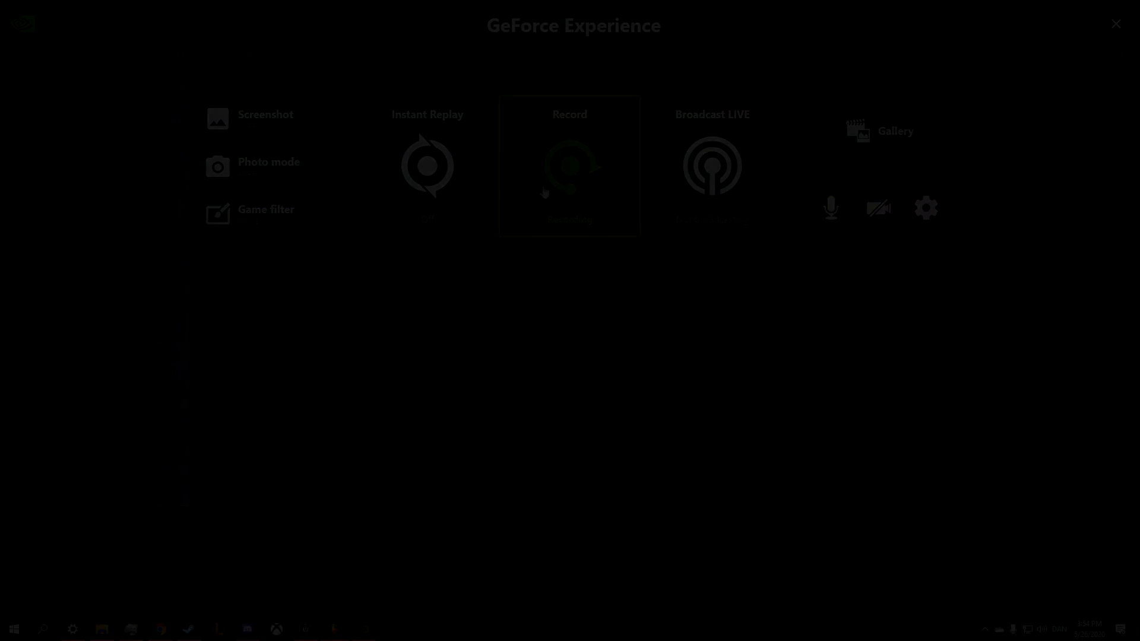